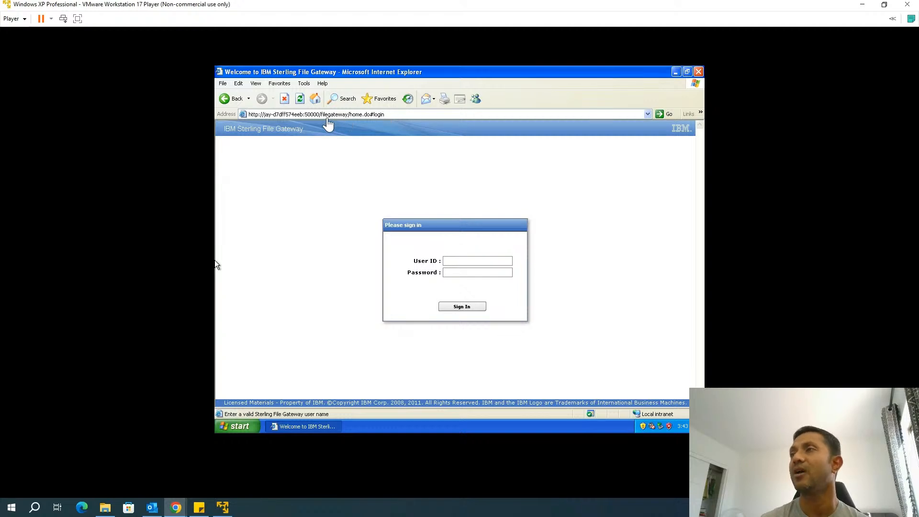
Replace filegateway/home.do#login in the URL with dashboard to load the B2B Integrator sign-in page
{"action": "left_click", "coordinate": [315, 116]}
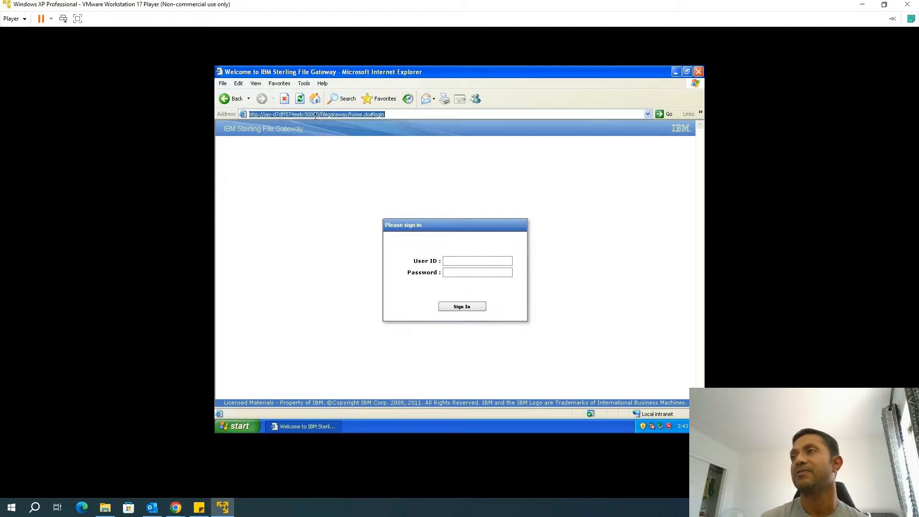
{"action": "left_click", "coordinate": [320, 114]}
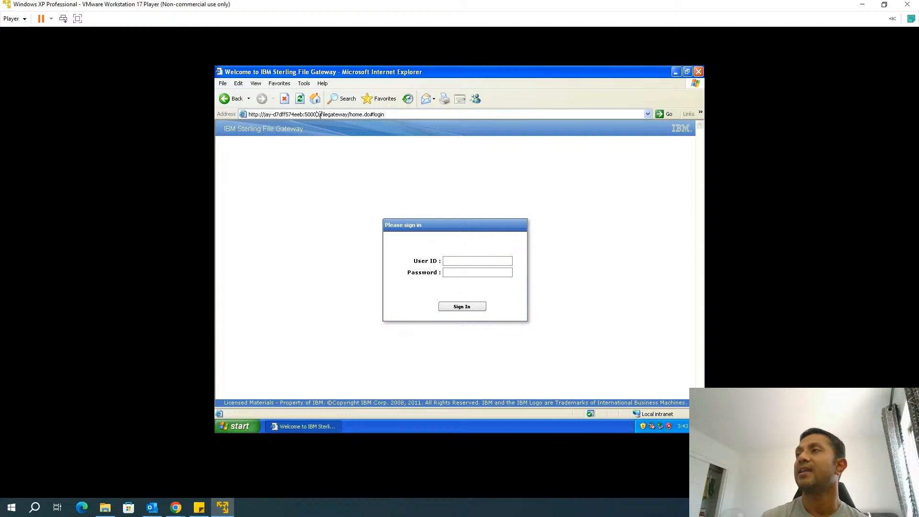
{"action": "left_click_drag", "start_coordinate": [321, 115], "coordinate": [352, 113]}
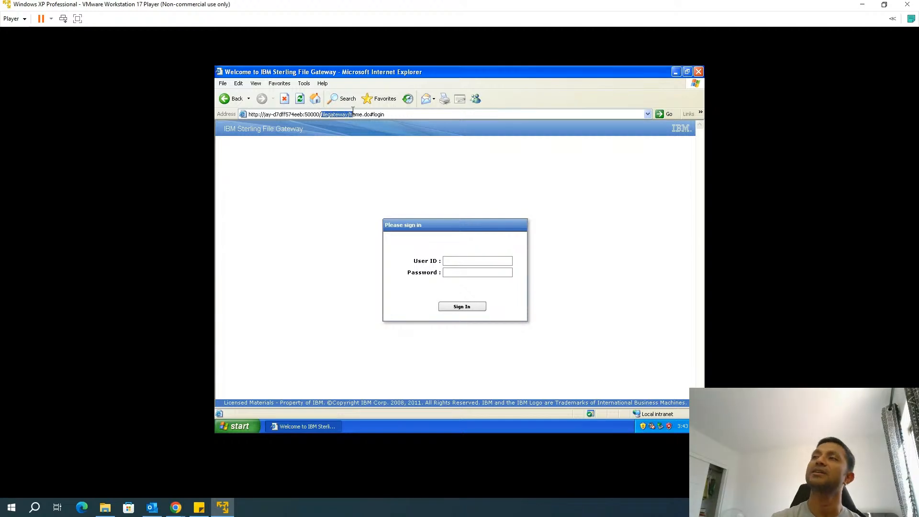
{"action": "left_click_drag", "start_coordinate": [352, 114], "coordinate": [373, 118]}
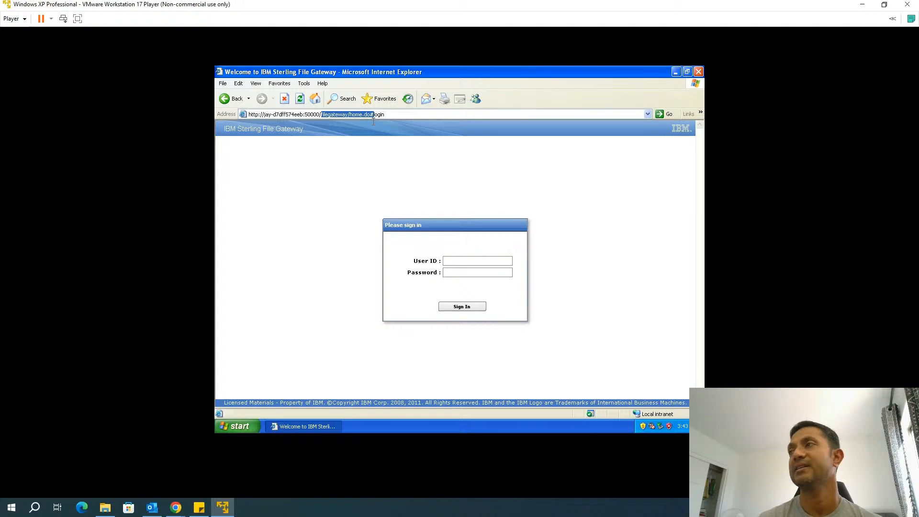
{"action": "left_click_drag", "start_coordinate": [374, 121], "coordinate": [396, 116]}
{"action": "left_click", "coordinate": [395, 114]}
{"action": "key", "text": "BackSpace"}
{"action": "key", "text": "BackSpace"}
{"action": "key", "text": "BackSpace"}
{"action": "key", "text": "BackSpace"}
{"action": "key", "text": "BackSpace"}
{"action": "key", "text": "BackSpace"}
{"action": "key", "text": "BackSpace"}
{"action": "key", "text": "BackSpace"}
{"action": "key", "text": "BackSpace"}
{"action": "key", "text": "BackSpace"}
{"action": "key", "text": "BackSpace"}
{"action": "key", "text": "BackSpace"}
{"action": "key", "text": "BackSpace"}
{"action": "key", "text": "BackSpace"}
{"action": "key", "text": "BackSpace"}
{"action": "key", "text": "BackSpace"}
{"action": "key", "text": "BackSpace"}
{"action": "key", "text": "BackSpace"}
{"action": "key", "text": "BackSpace"}
{"action": "key", "text": "BackSpace"}
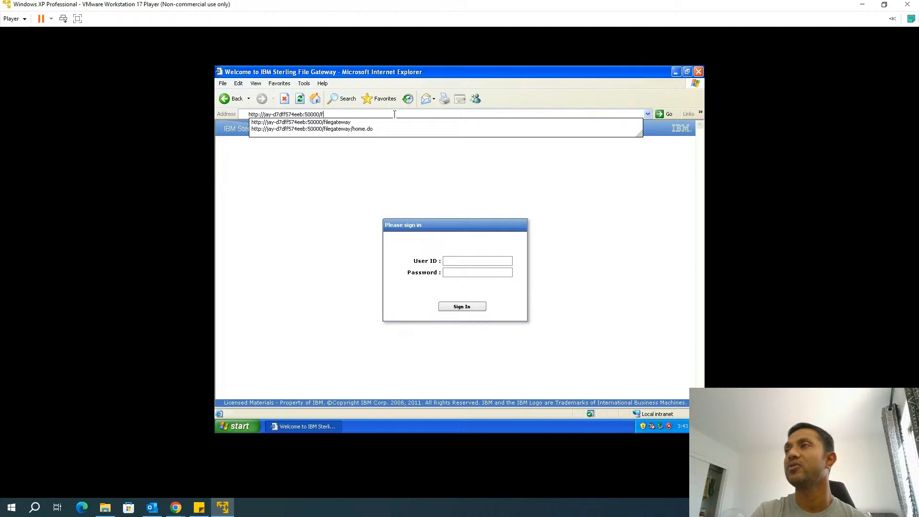
{"action": "key", "text": "BackSpace"}
{"action": "type", "text": "dashboard"}
{"action": "key", "text": "Return"}
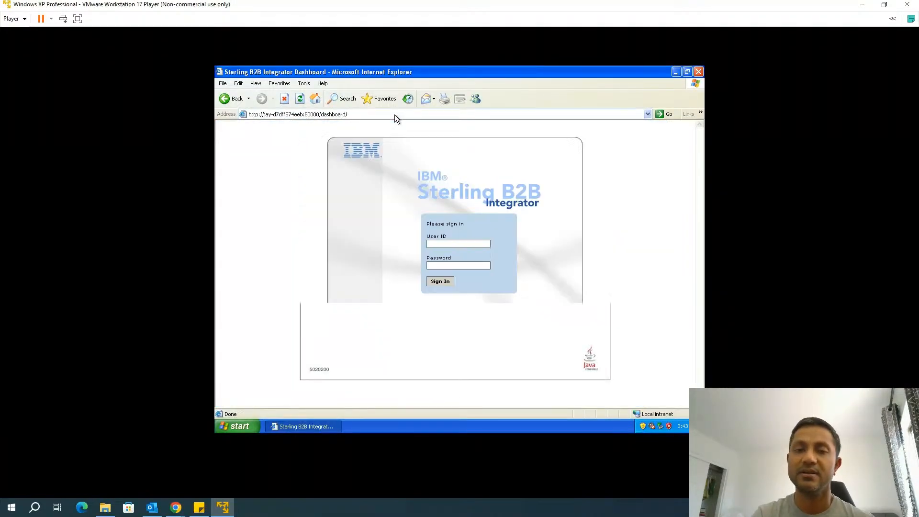
Change the URL path from dashboard/ to filegateway to return to the File Gateway sign-in
{"action": "left_click", "coordinate": [383, 115]}
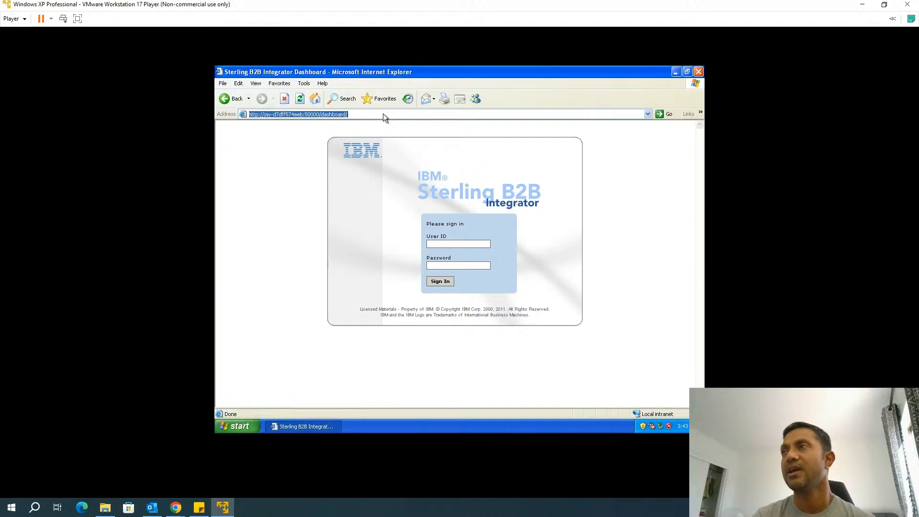
{"action": "left_click", "coordinate": [383, 114]}
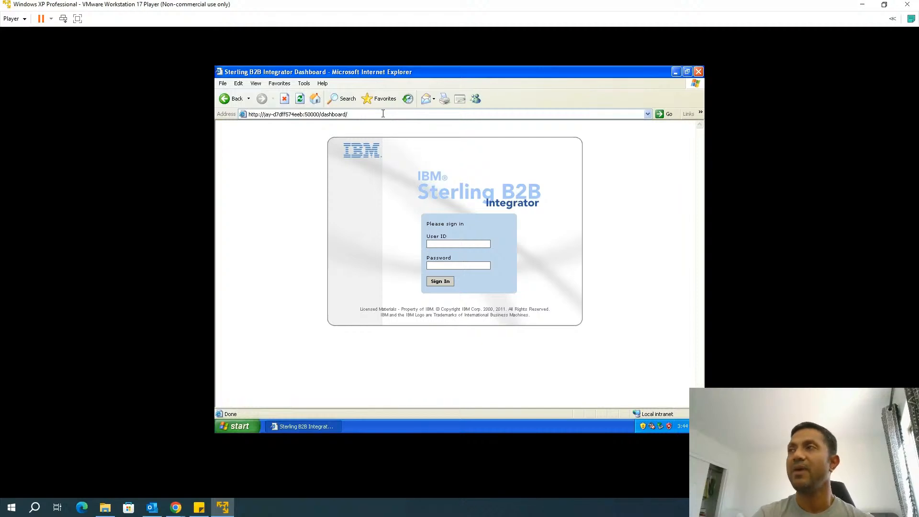
{"action": "key", "text": "BackSpace"}
{"action": "key", "text": "BackSpace"}
{"action": "key", "text": "BackSpace"}
{"action": "key", "text": "BackSpace"}
{"action": "key", "text": "BackSpace"}
{"action": "key", "text": "BackSpace"}
{"action": "key", "text": "BackSpace"}
{"action": "key", "text": "BackSpace"}
{"action": "type", "text": "filegateway"}
{"action": "key", "text": "Return"}
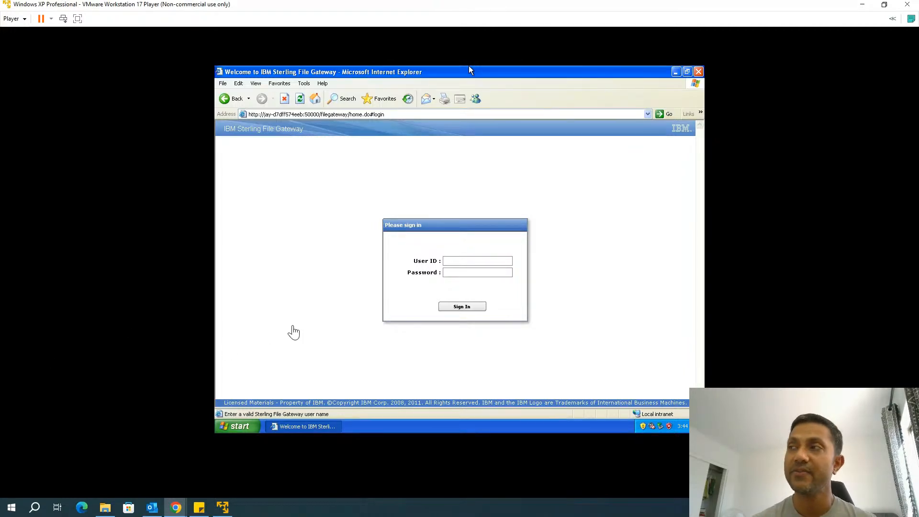
Sign in as the system administrator with the admin user ID and password
{"action": "left_click", "coordinate": [457, 261]}
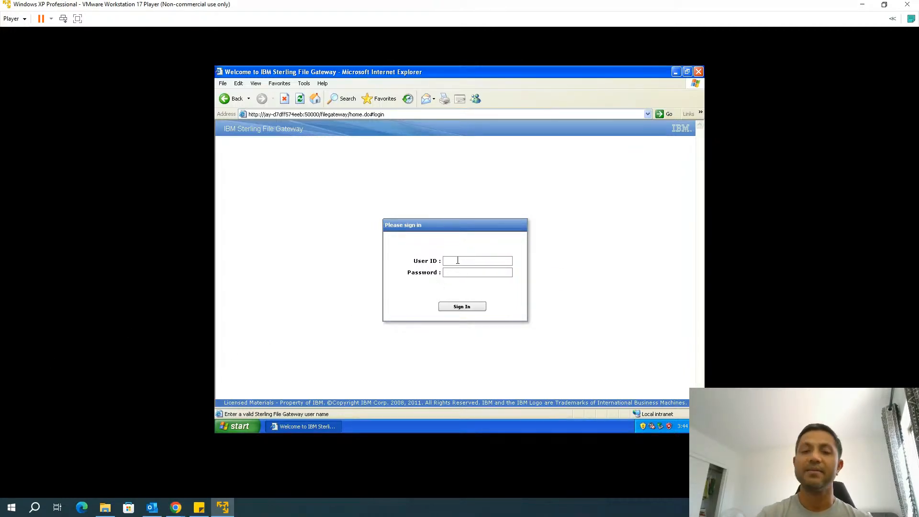
{"action": "type", "text": "fg_sysadmin"}
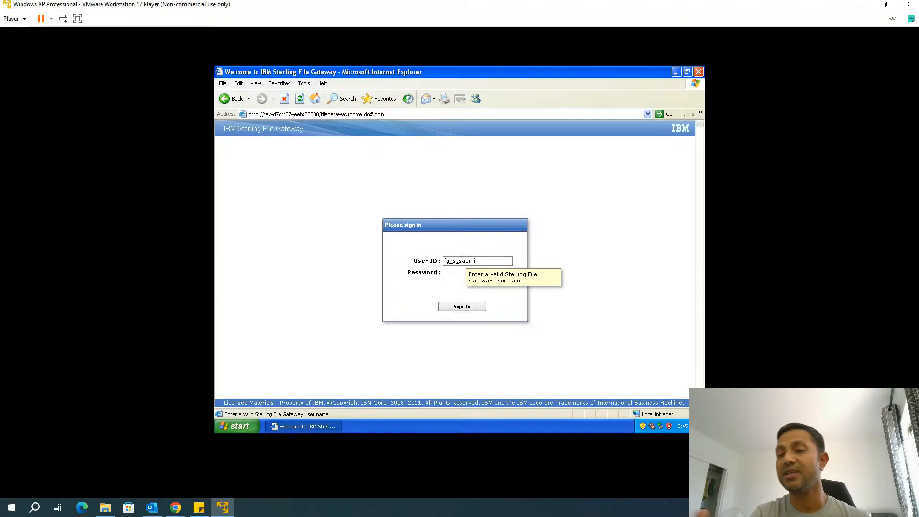
{"action": "left_click", "coordinate": [454, 273]}
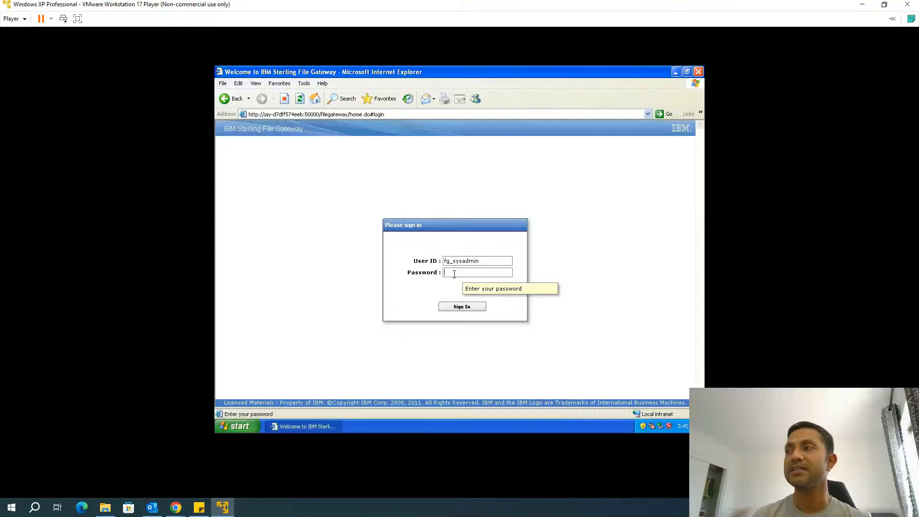
{"action": "type", "text": "ssword"}
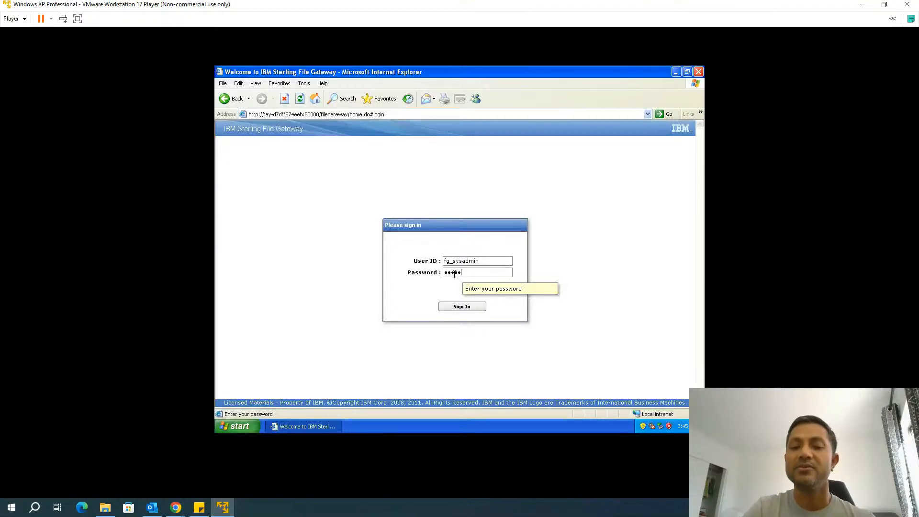
{"action": "key", "text": "Return"}
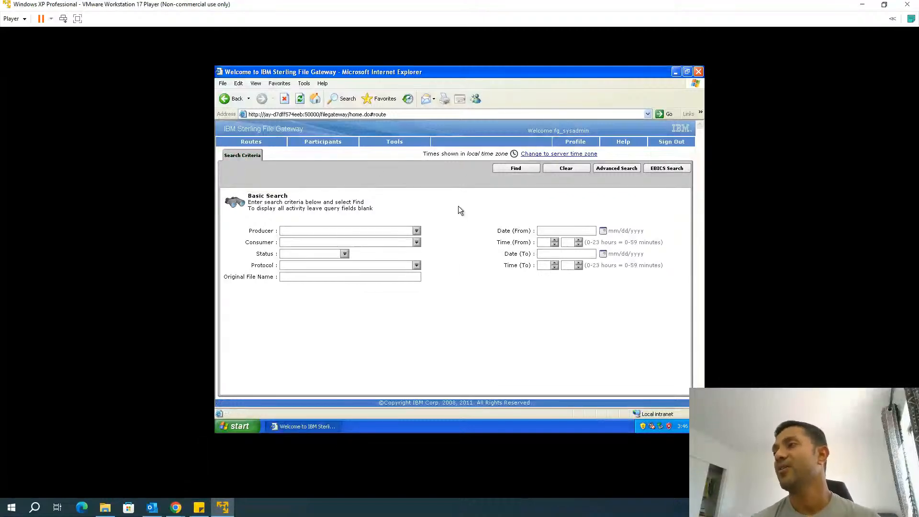
{"action": "left_click", "coordinate": [416, 231]}
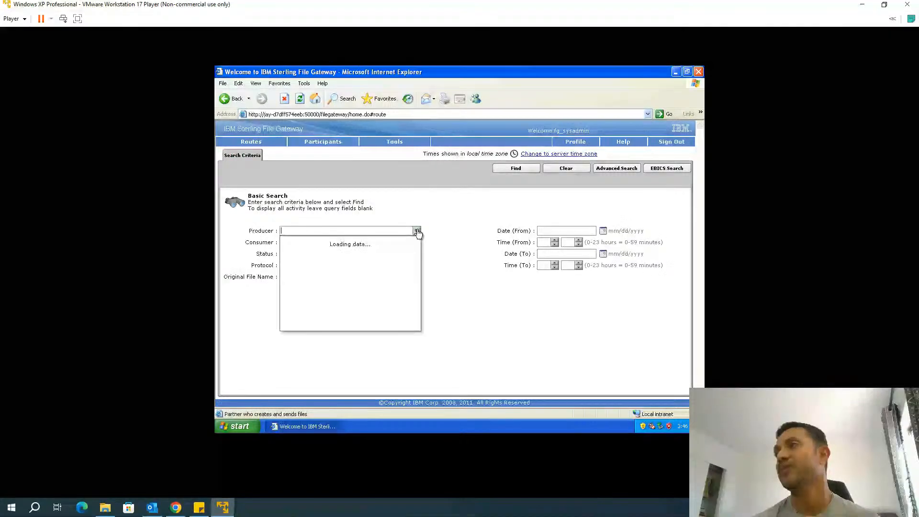
{"action": "left_click", "coordinate": [417, 231]}
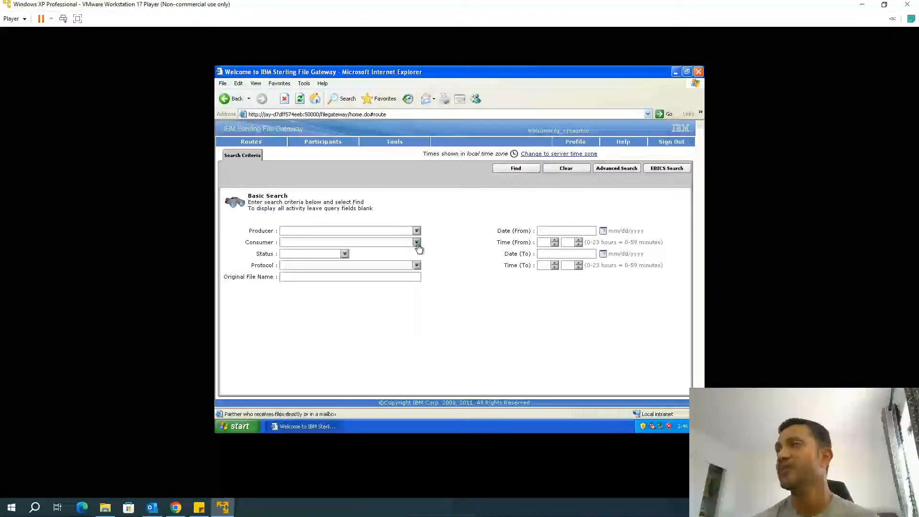
{"action": "left_click", "coordinate": [345, 254]}
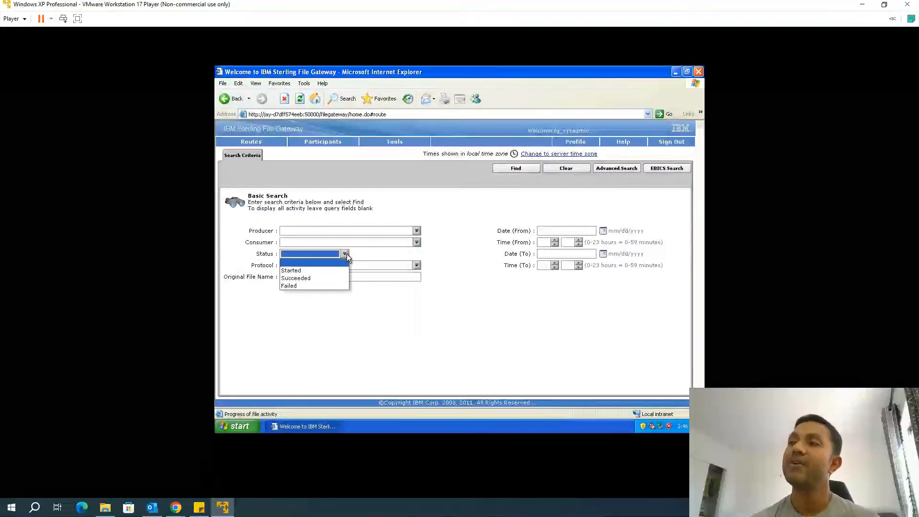
{"action": "left_click", "coordinate": [320, 300]}
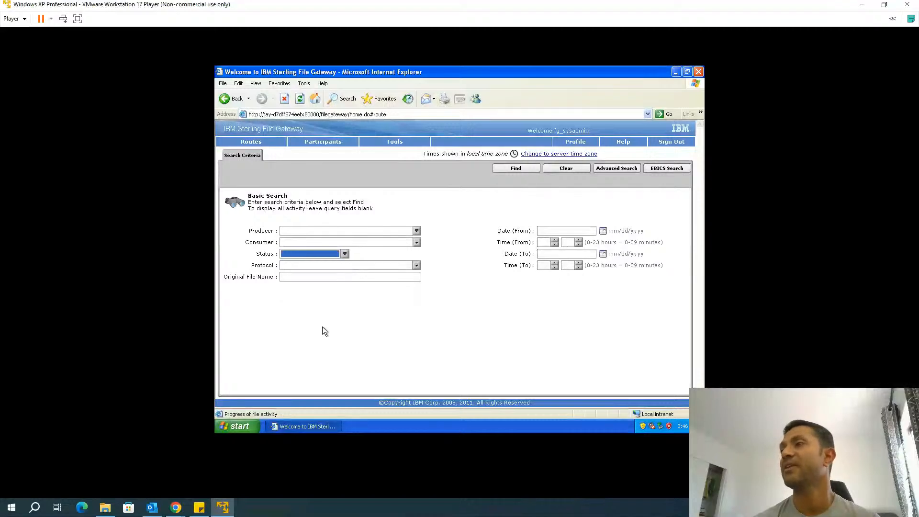
{"action": "left_click", "coordinate": [416, 266]}
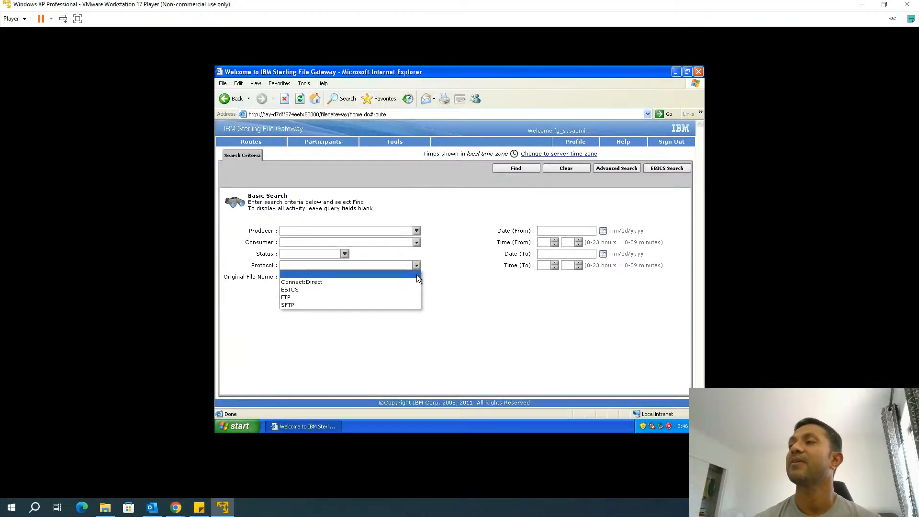
{"action": "left_click", "coordinate": [416, 274]}
{"action": "left_click", "coordinate": [398, 277]}
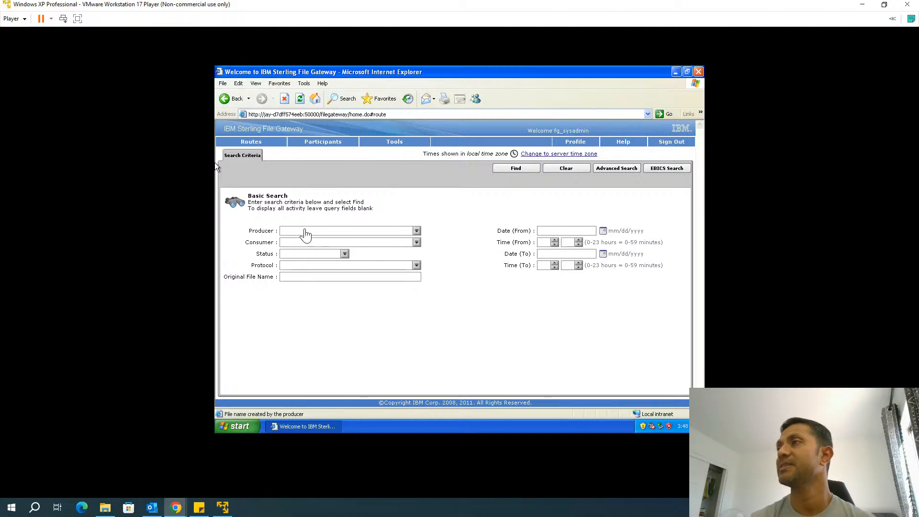
Start a new community named FTP under Participants > Communities and proceed to its protocol settings
{"action": "left_click", "coordinate": [322, 142]}
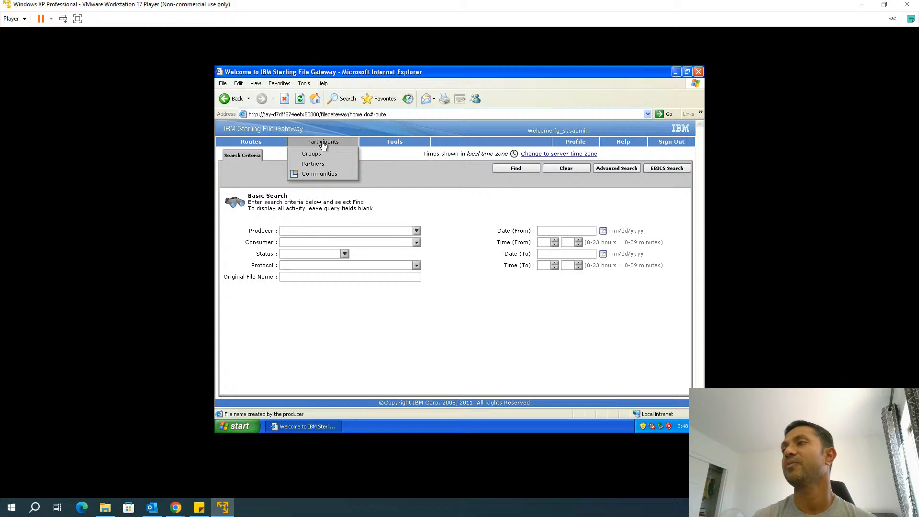
{"action": "left_click", "coordinate": [314, 173]}
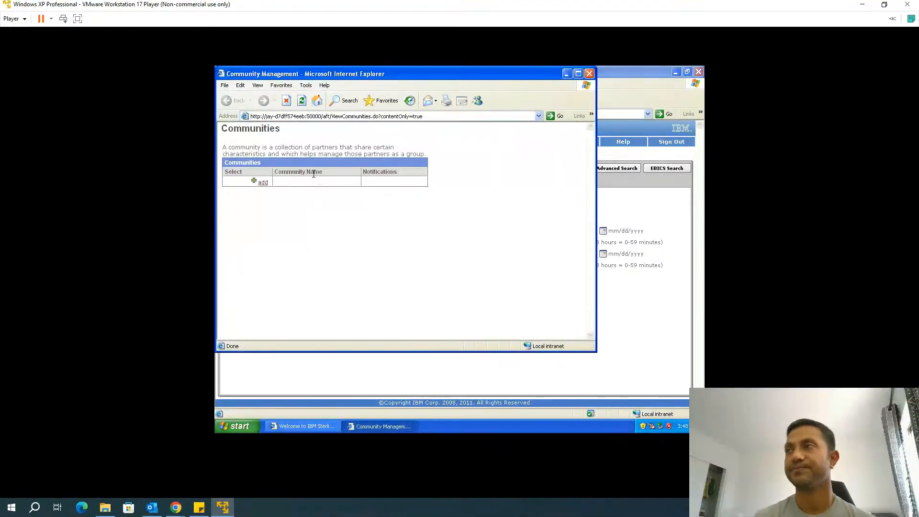
{"action": "left_click", "coordinate": [262, 187]}
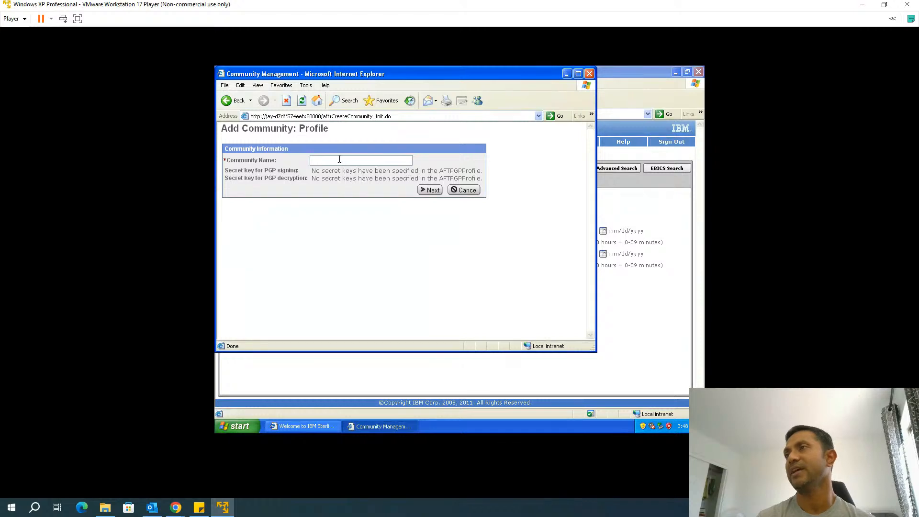
{"action": "left_click", "coordinate": [337, 162]}
{"action": "type", "text": "FTP"}
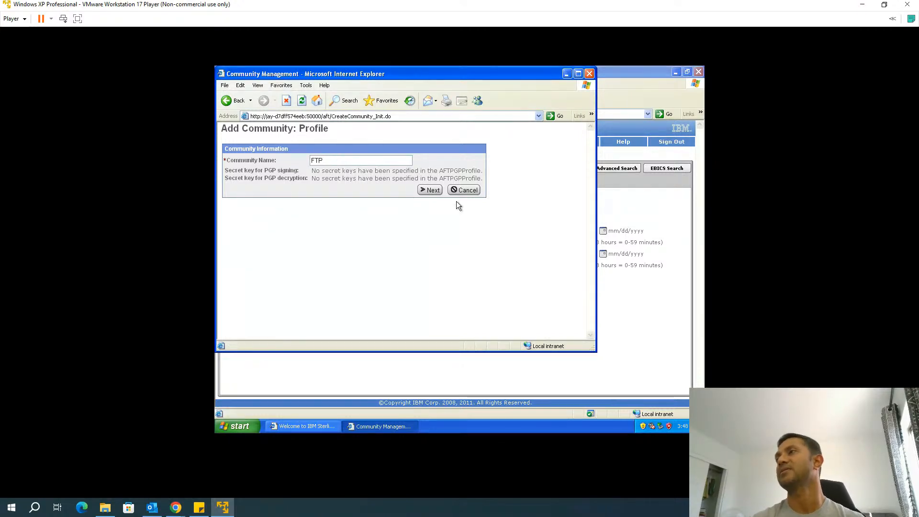
{"action": "left_click", "coordinate": [440, 190]}
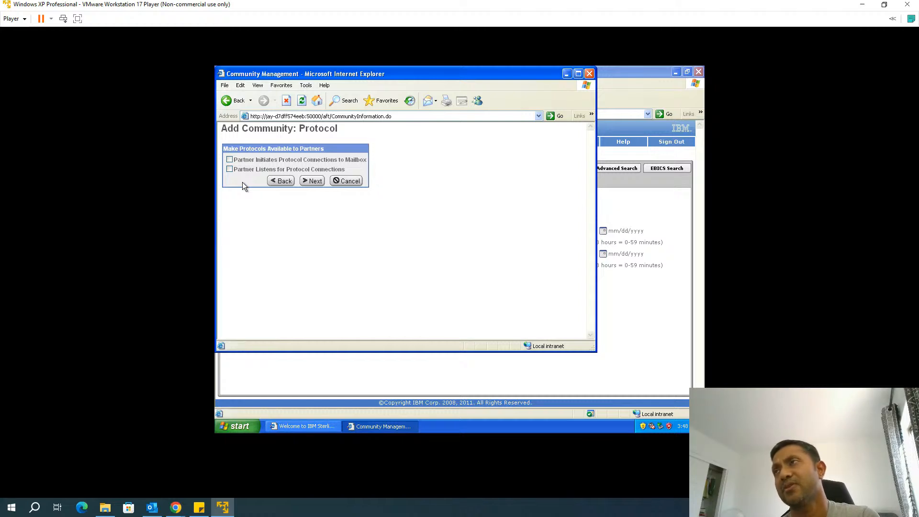
Enable MAILBOX and FTP or FTPS protocols, leave notifications off, and finish the FTP community
{"action": "left_click", "coordinate": [229, 159]}
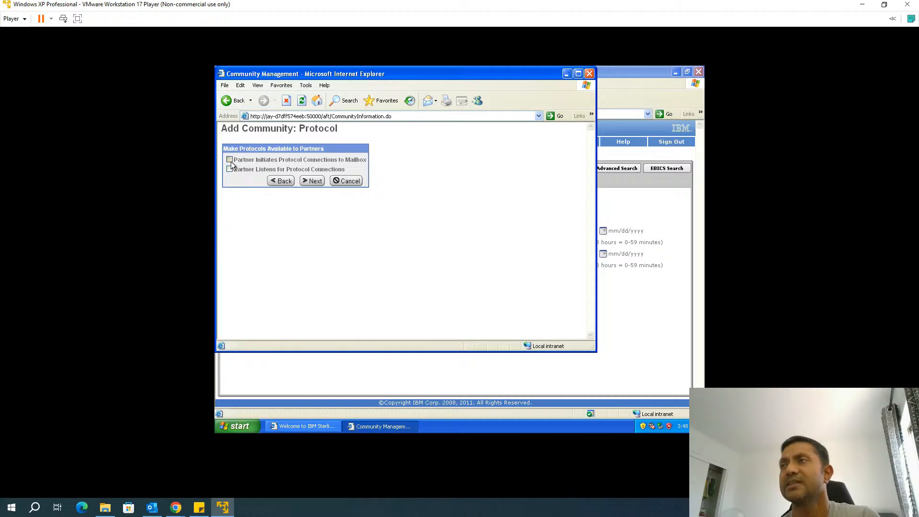
{"action": "left_click", "coordinate": [230, 169]}
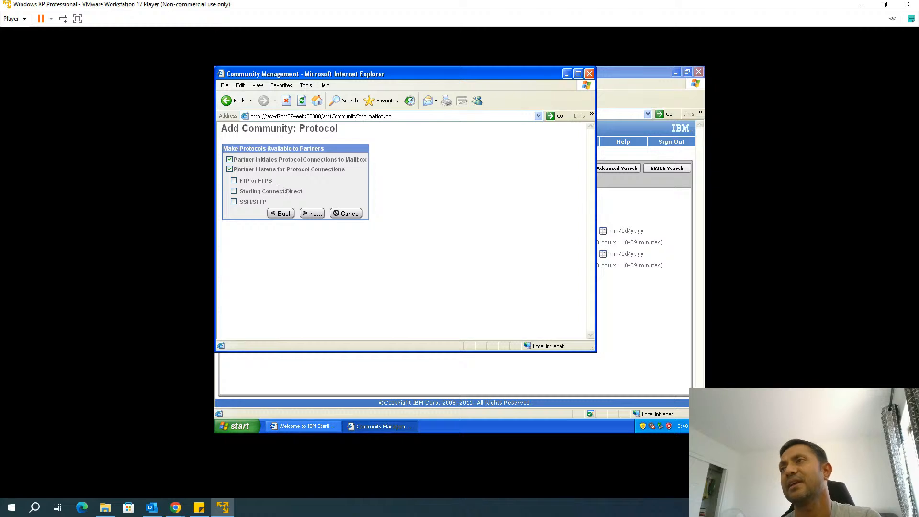
{"action": "left_click", "coordinate": [234, 181]}
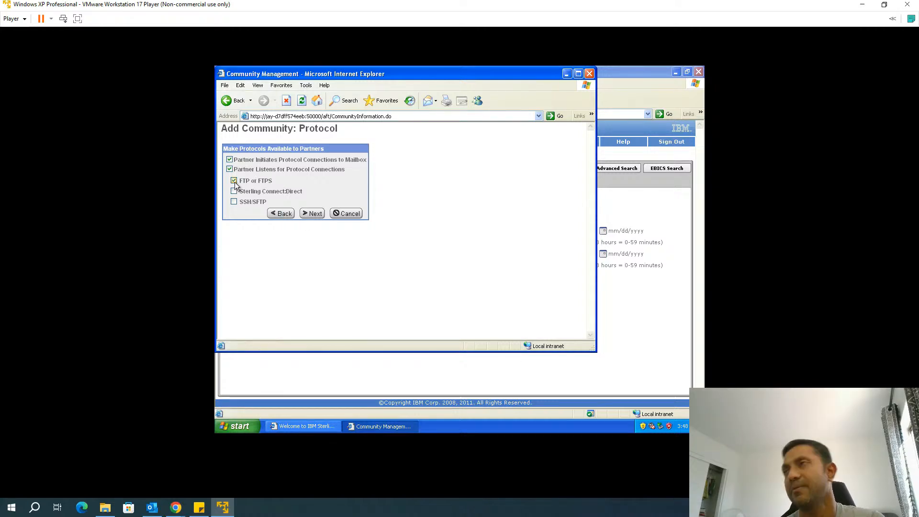
{"action": "left_click", "coordinate": [312, 215]}
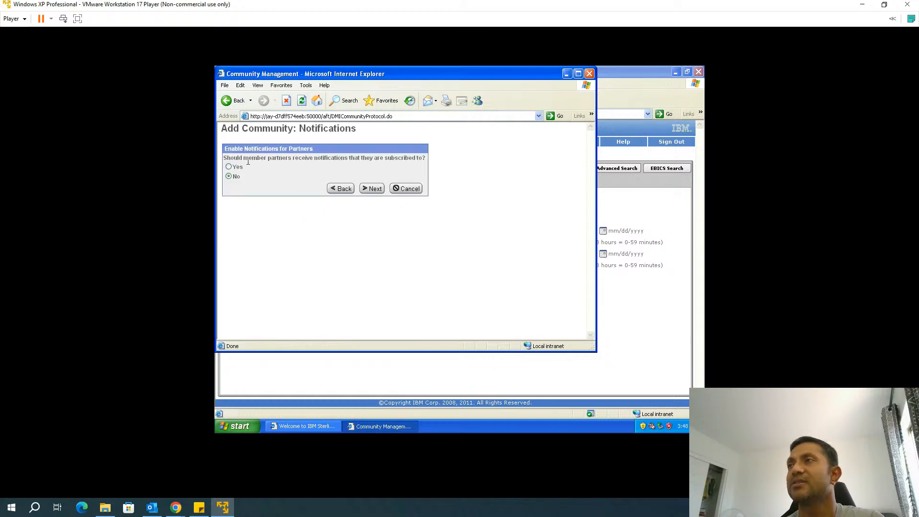
{"action": "left_click", "coordinate": [372, 191]}
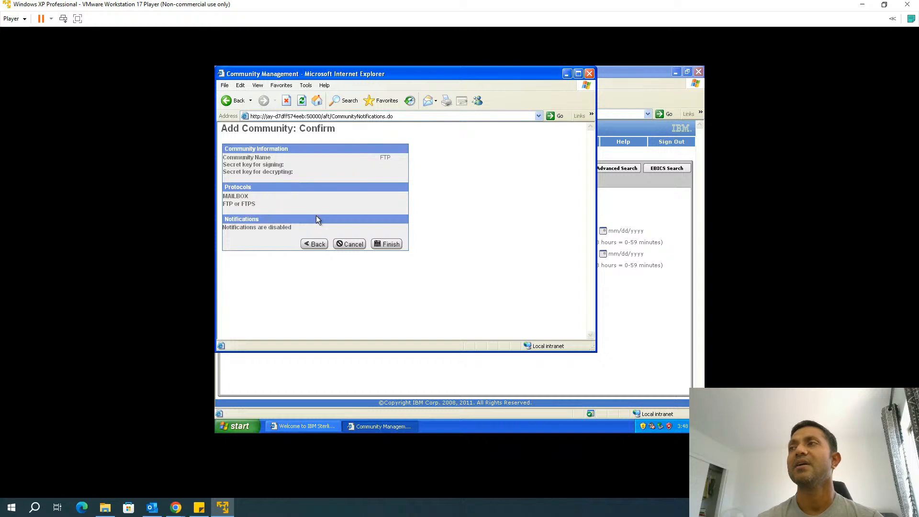
{"action": "left_click", "coordinate": [391, 245]}
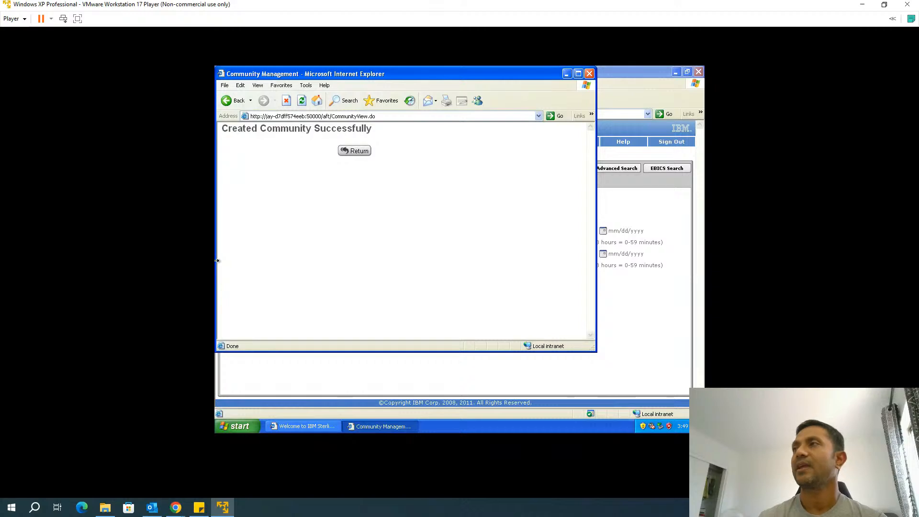
Return from the success page to the Communities list and close the Community Management window
{"action": "left_click", "coordinate": [362, 157]}
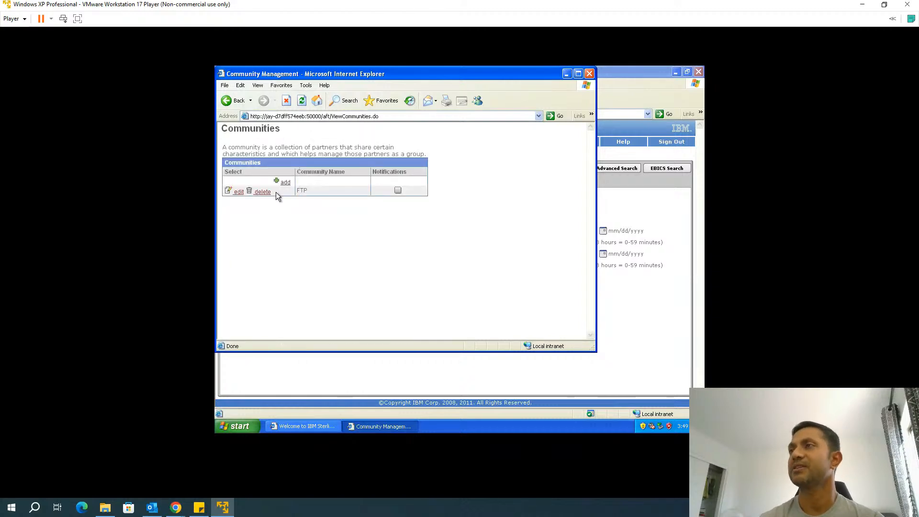
{"action": "left_click", "coordinate": [588, 74]}
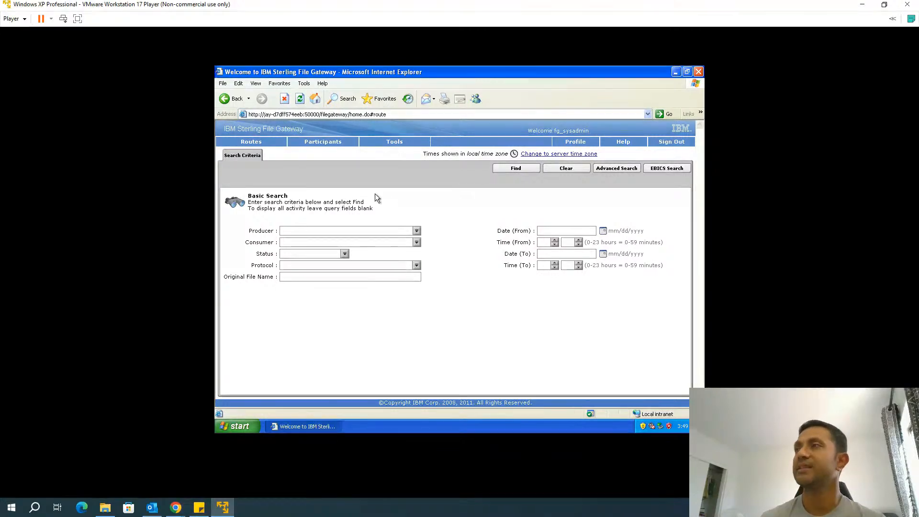
Go to Participants > Groups to show the Manage Groups page
{"action": "left_click", "coordinate": [329, 143]}
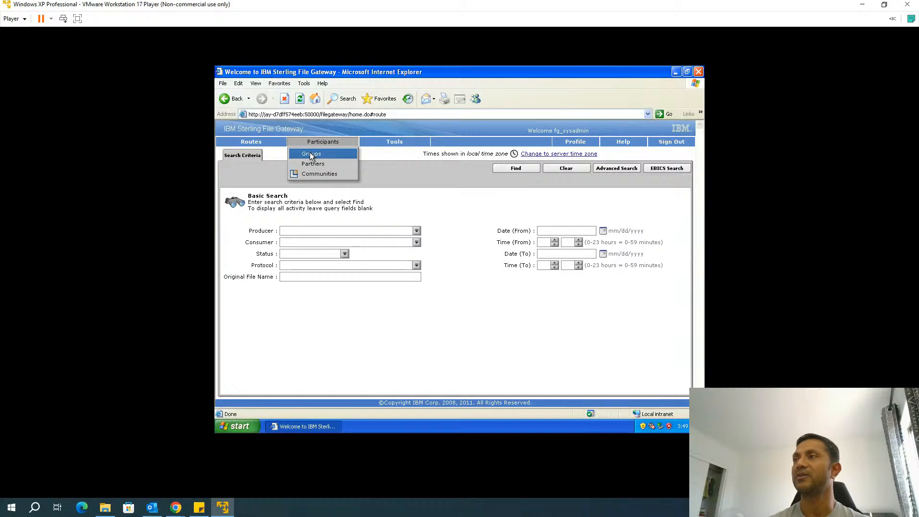
{"action": "left_click", "coordinate": [327, 154]}
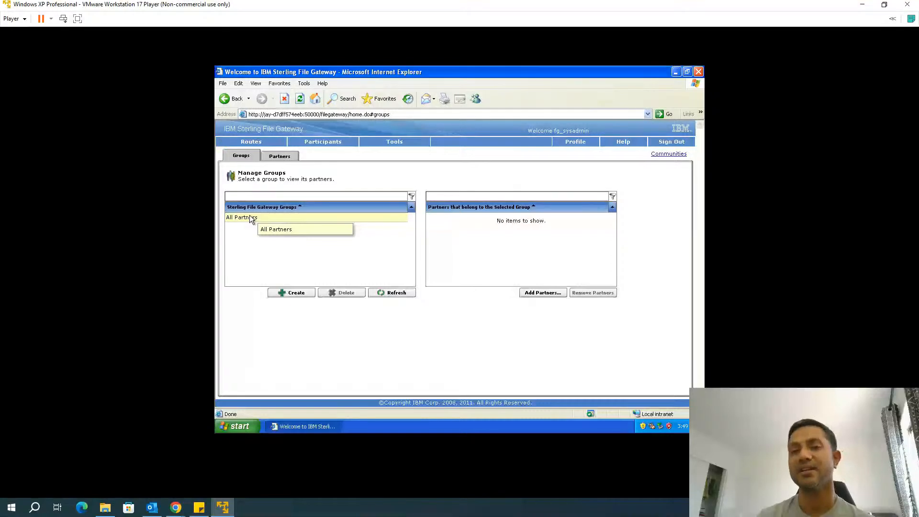
Create and save a partner group named Group1, then dismiss the confirmation
{"action": "left_click", "coordinate": [300, 293]}
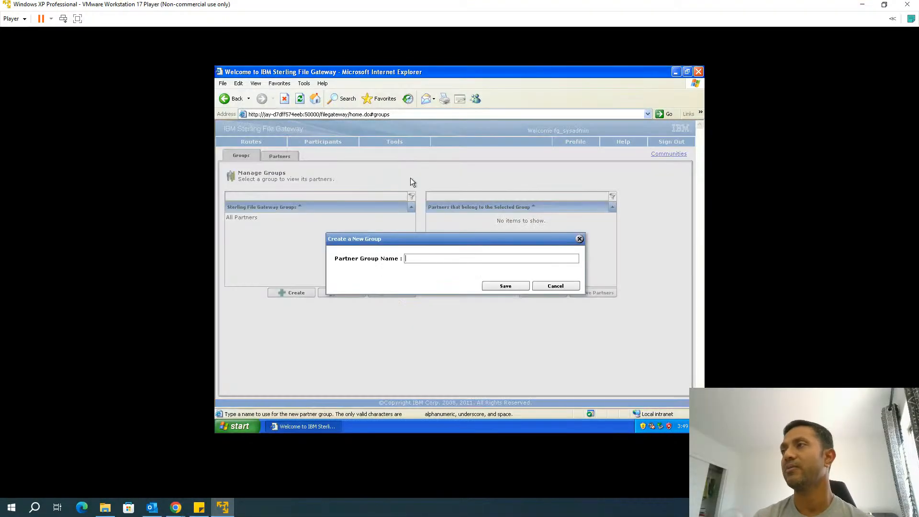
{"action": "left_click", "coordinate": [434, 259]}
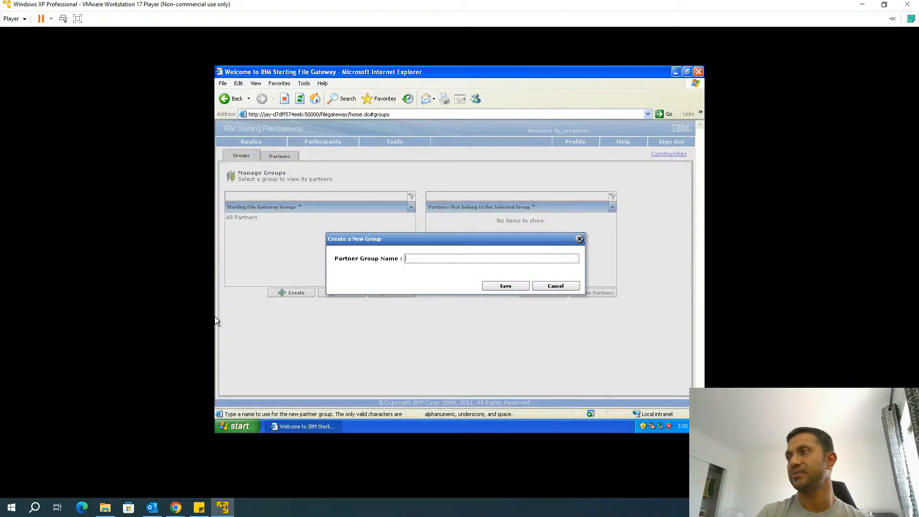
{"action": "type", "text": "Group1"}
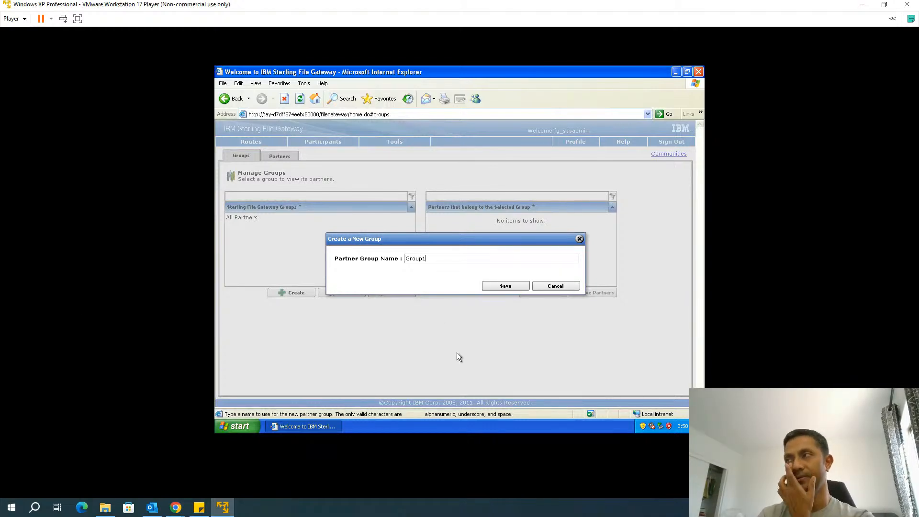
{"action": "left_click", "coordinate": [507, 285]}
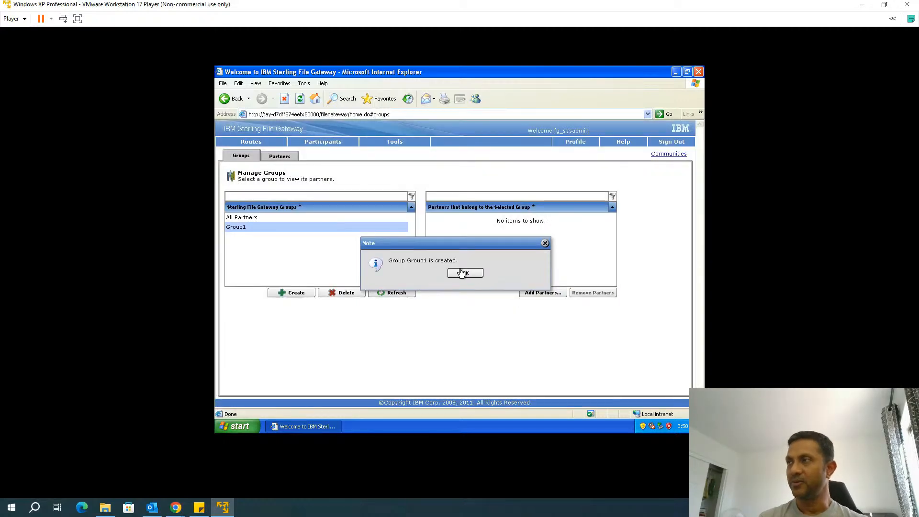
{"action": "left_click", "coordinate": [464, 273]}
With Group1 selected, create a new partner in the FTP community and continue to contact details
{"action": "left_click", "coordinate": [274, 226]}
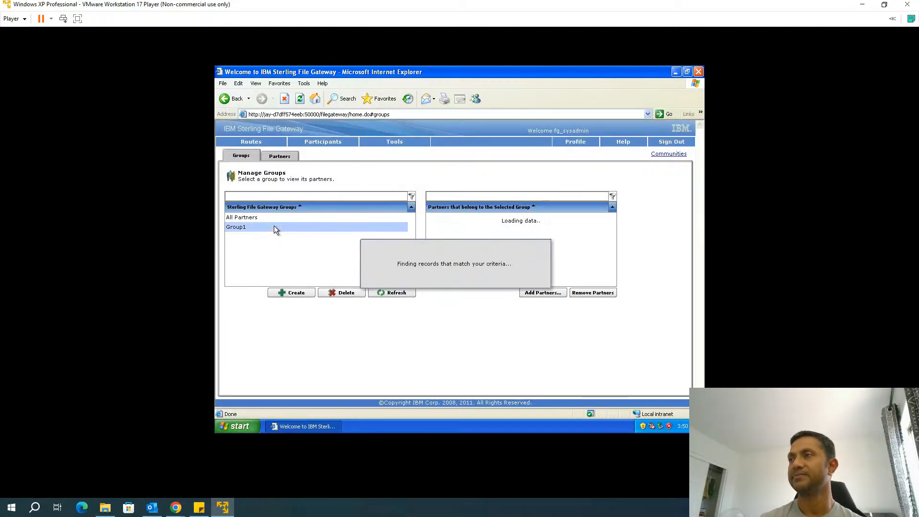
{"action": "left_click", "coordinate": [279, 156]}
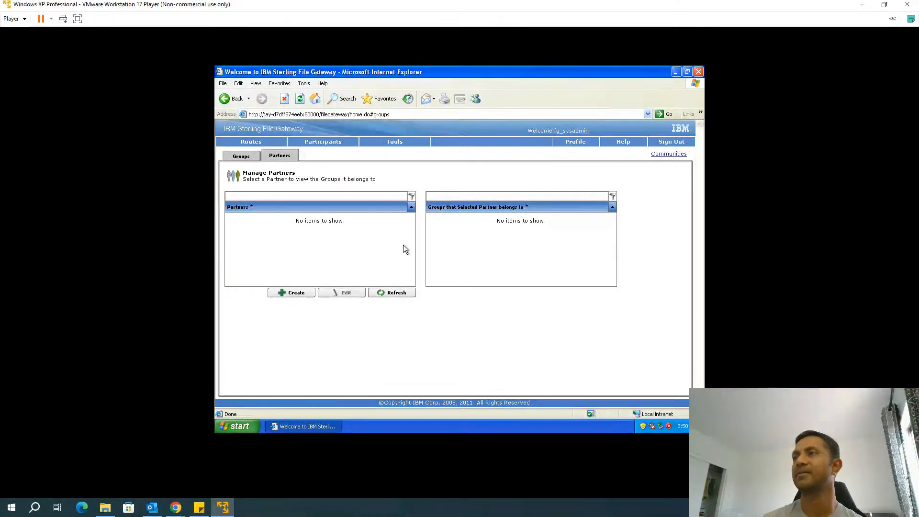
{"action": "left_click", "coordinate": [297, 293]}
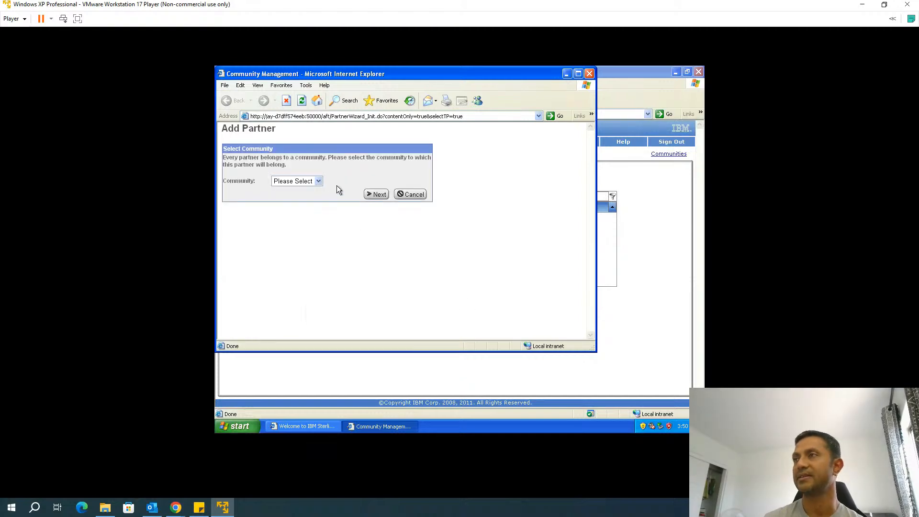
{"action": "left_click", "coordinate": [319, 181]}
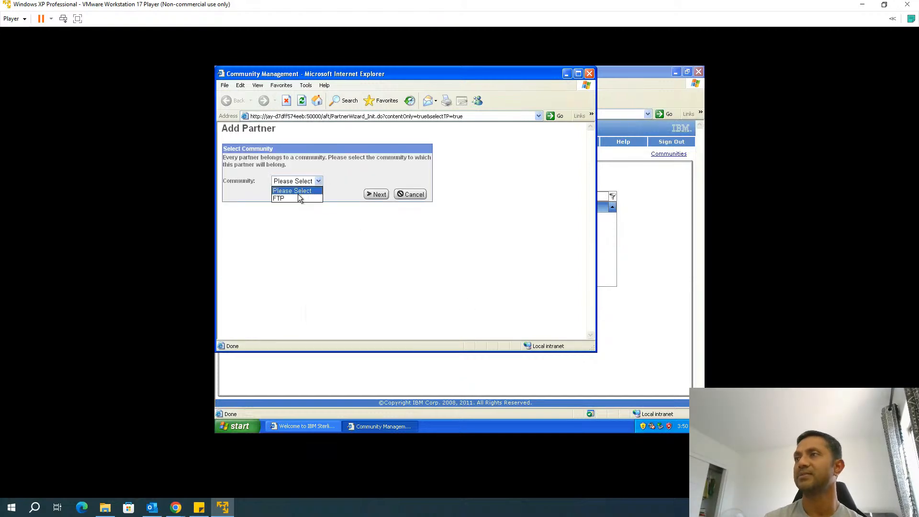
{"action": "left_click", "coordinate": [376, 194]}
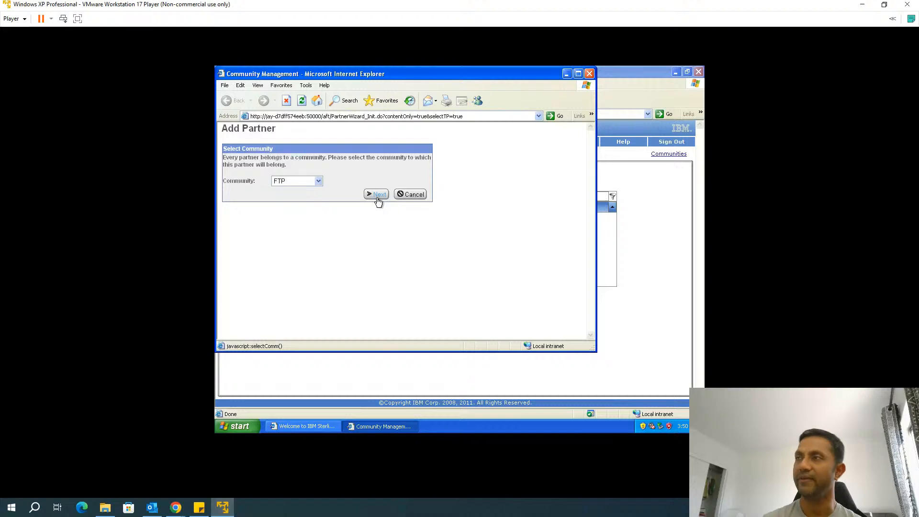
Enter Partner1 as the partner name, plus its phone number and e-mail address, and continue
{"action": "left_click", "coordinate": [296, 161]}
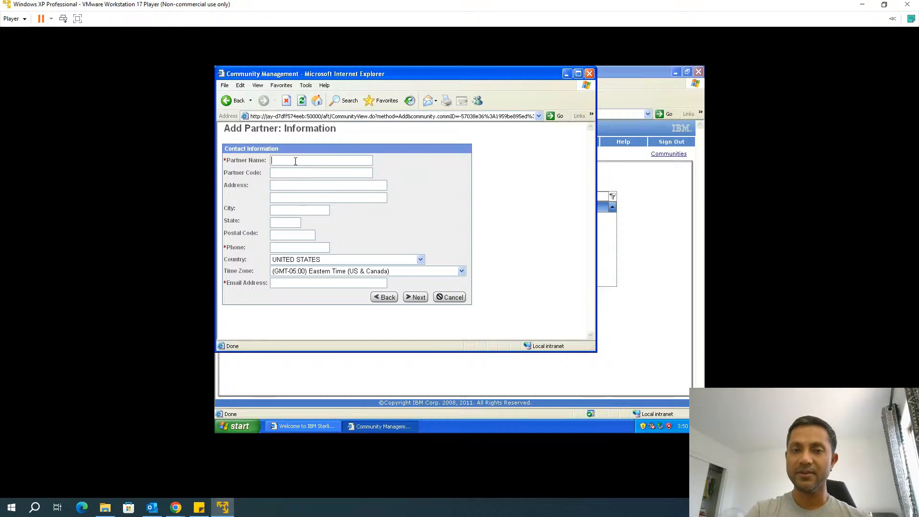
{"action": "type", "text": "Partner1"}
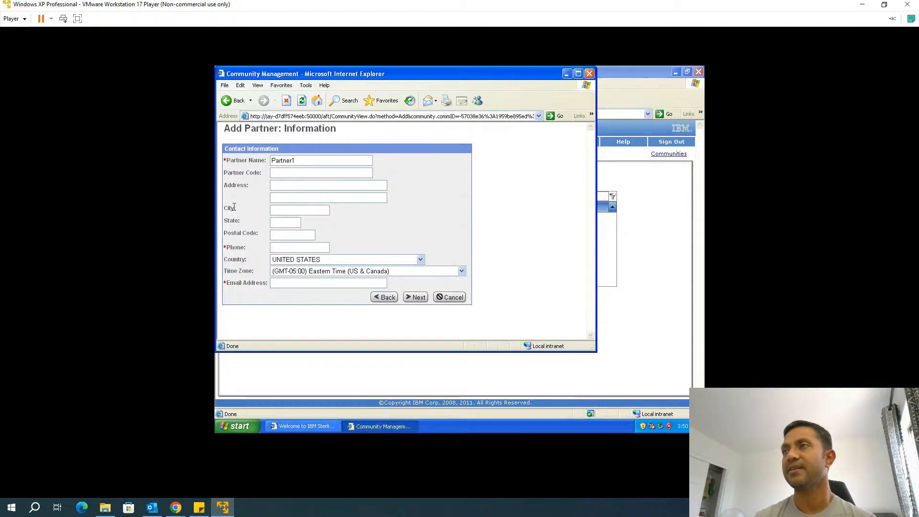
{"action": "type", "text": "1234567"}
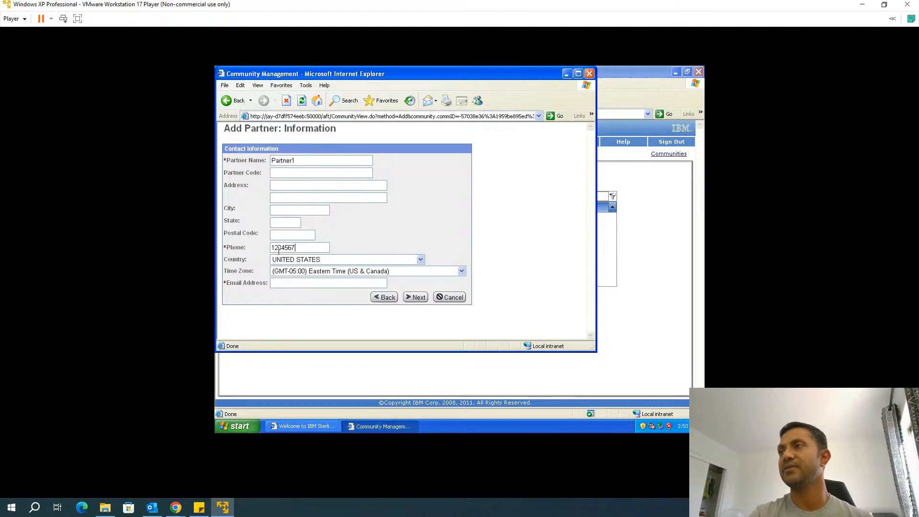
{"action": "left_click", "coordinate": [306, 282]}
{"action": "type", "text": "abc@"}
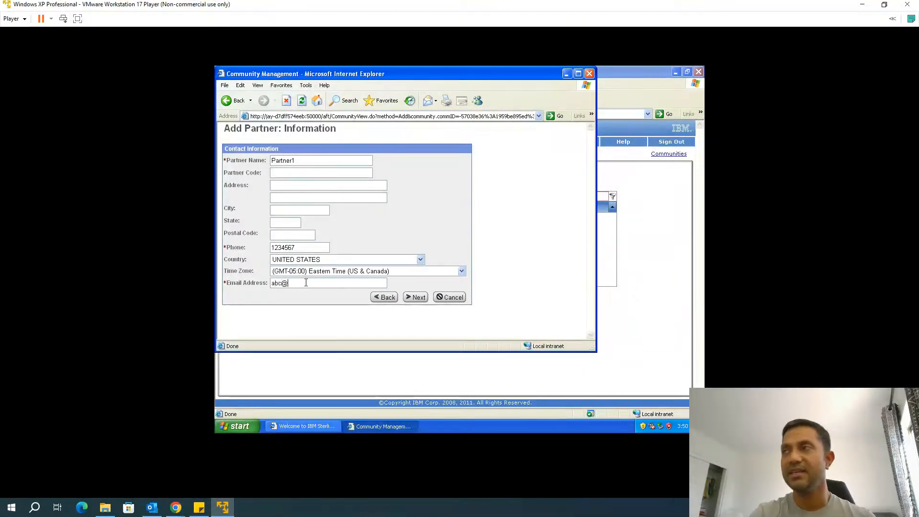
{"action": "type", "text": "test.com"}
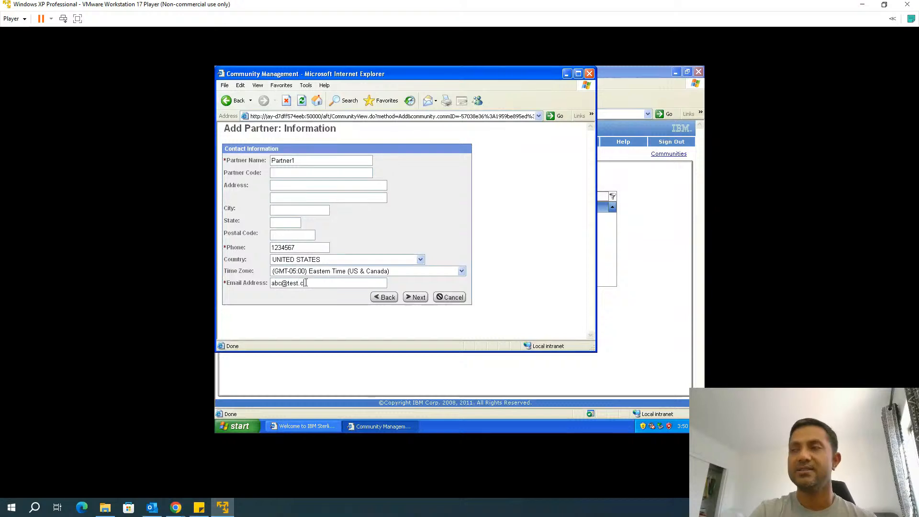
{"action": "left_click", "coordinate": [412, 298]}
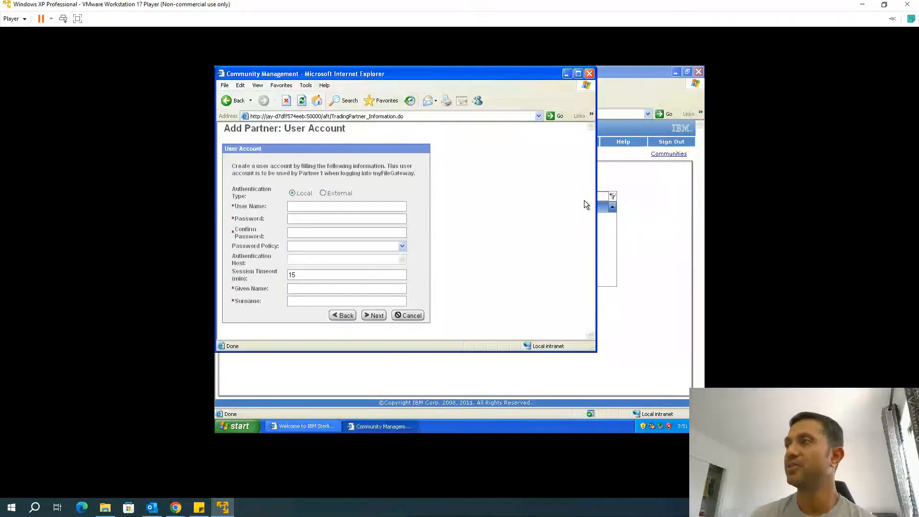
Enter user name partner1 and type the account password in both password fields
{"action": "left_click", "coordinate": [376, 207]}
{"action": "type", "text": "p"}
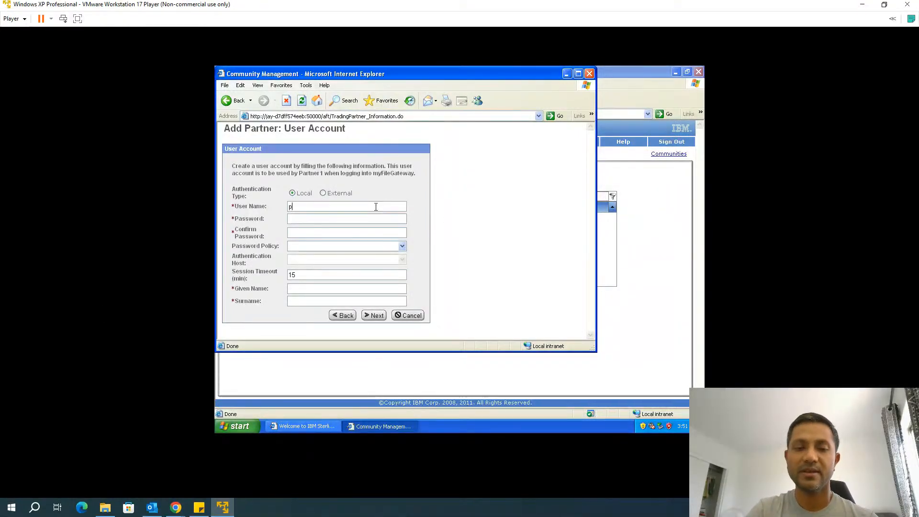
{"action": "type", "text": "artner1"}
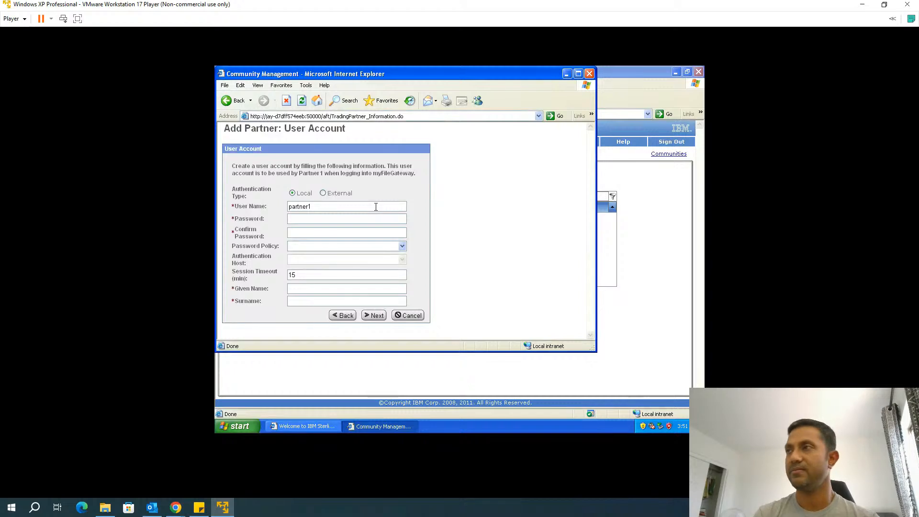
{"action": "left_click", "coordinate": [347, 218]}
{"action": "type", "text": "password"}
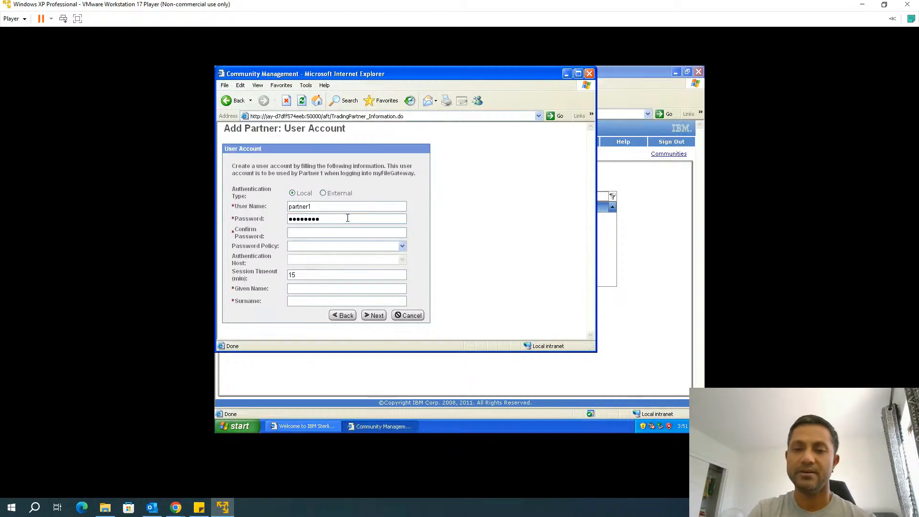
{"action": "key", "text": "Tab"}
{"action": "type", "text": "password"}
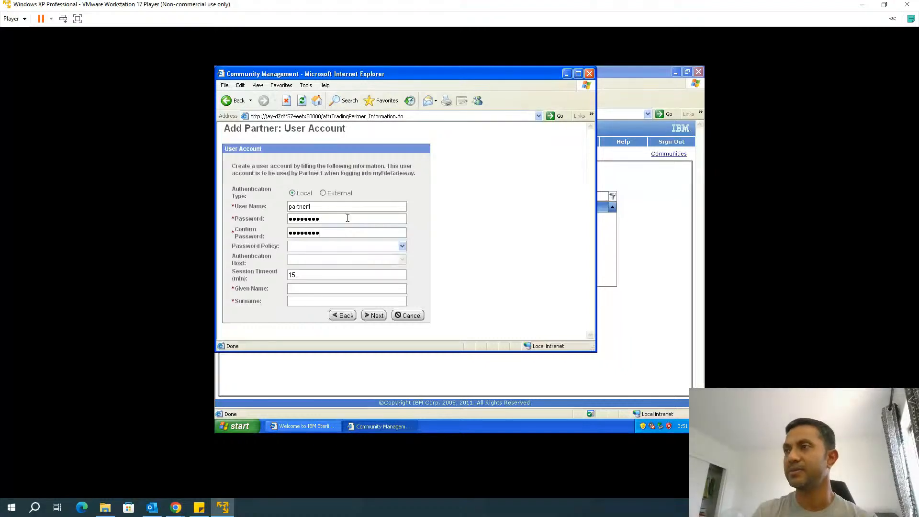
Choose Default User Policy, enter given name partner and surname 1, and submit the account
{"action": "left_click", "coordinate": [343, 247]}
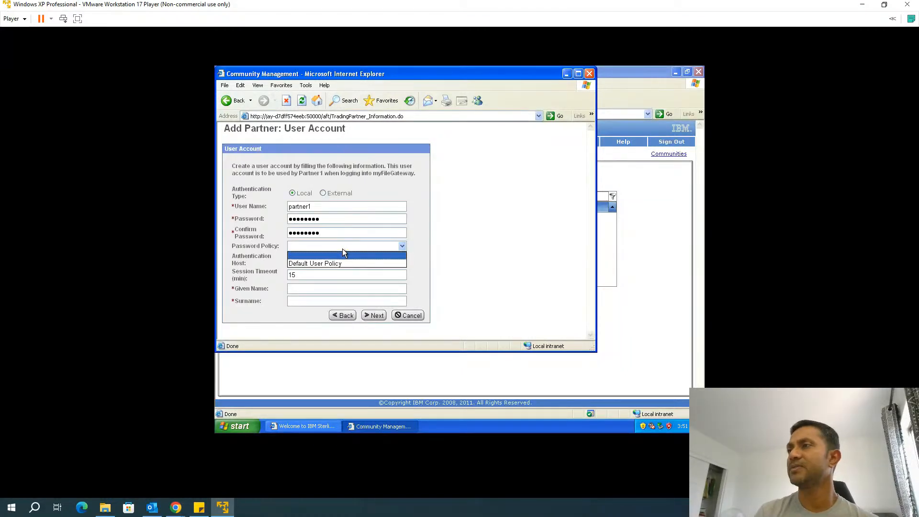
{"action": "left_click", "coordinate": [335, 262]}
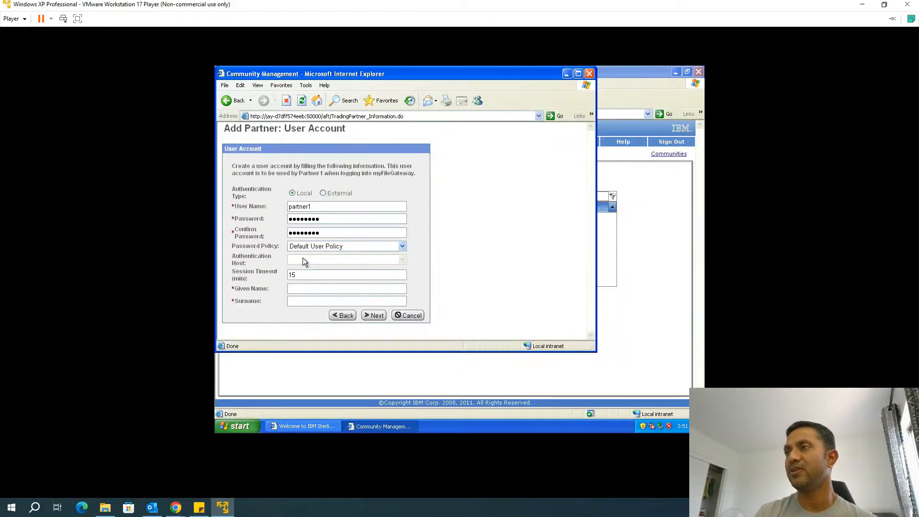
{"action": "left_click", "coordinate": [297, 289]}
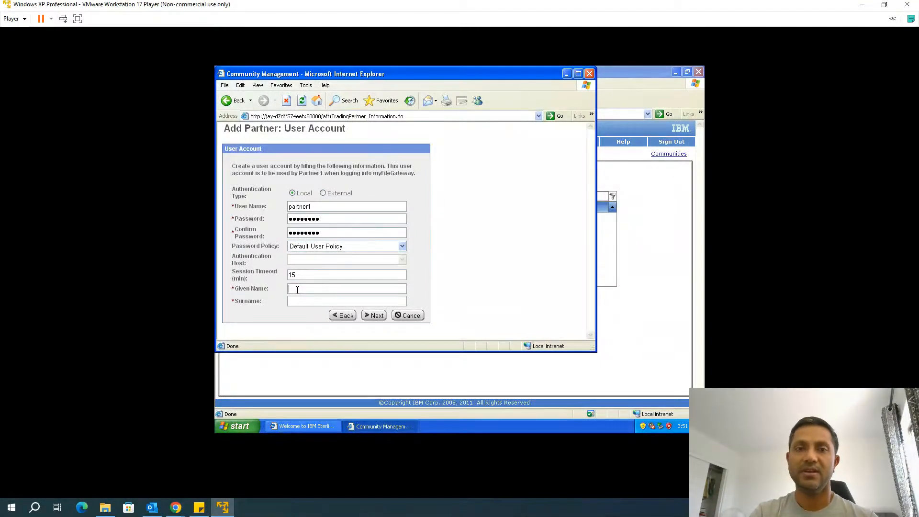
{"action": "type", "text": "partner"}
{"action": "key", "text": "Tab"}
{"action": "type", "text": "1"}
{"action": "left_click", "coordinate": [375, 316]}
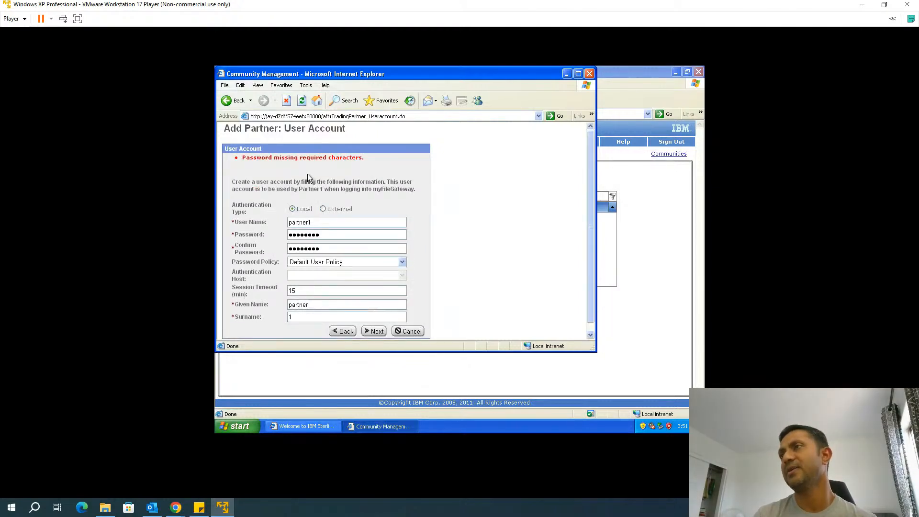
Replace the password with one containing the required characters and resubmit partner1's account
{"action": "double_click", "coordinate": [320, 235]}
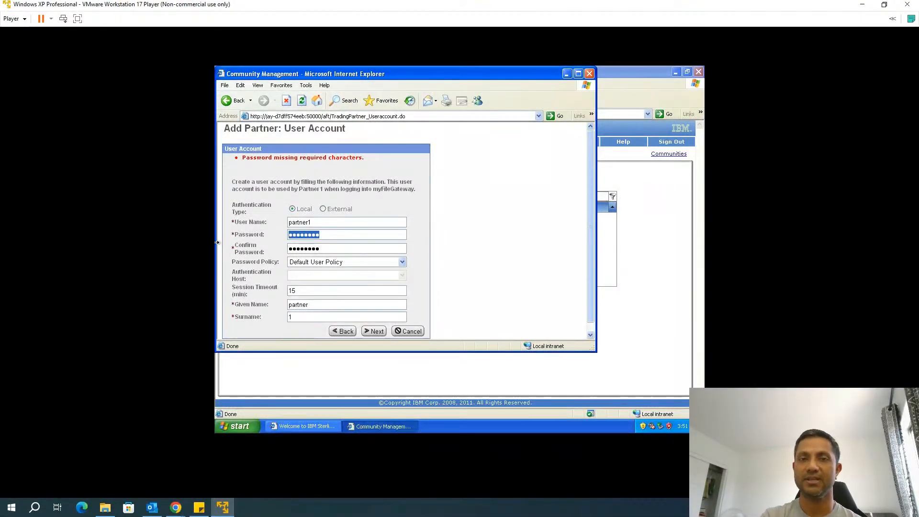
{"action": "type", "text": "********"}
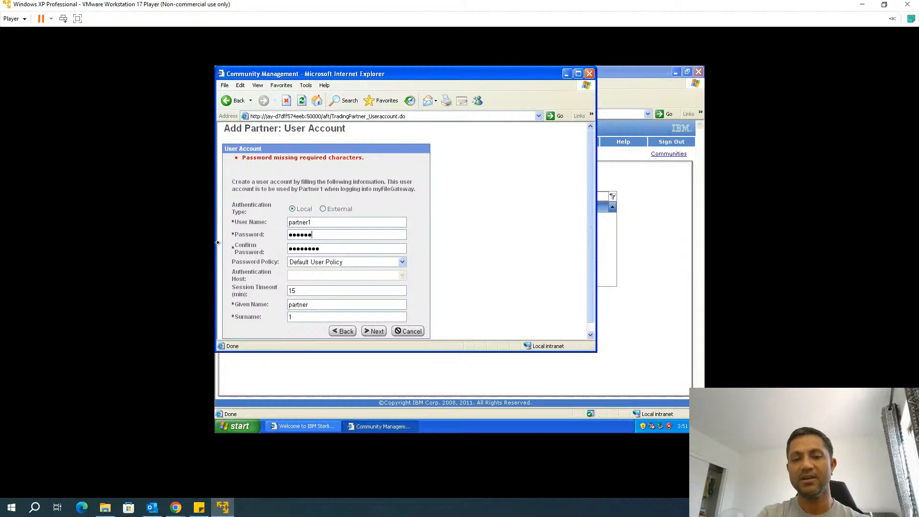
{"action": "type", "text": "**"}
{"action": "key", "text": "BackSpace"}
{"action": "key", "text": "BackSpace"}
{"action": "key", "text": "BackSpace"}
{"action": "key", "text": "BackSpace"}
{"action": "key", "text": "BackSpace"}
{"action": "key", "text": "BackSpace"}
{"action": "key", "text": "BackSpace"}
{"action": "key", "text": "BackSpace"}
{"action": "type", "text": "**********"}
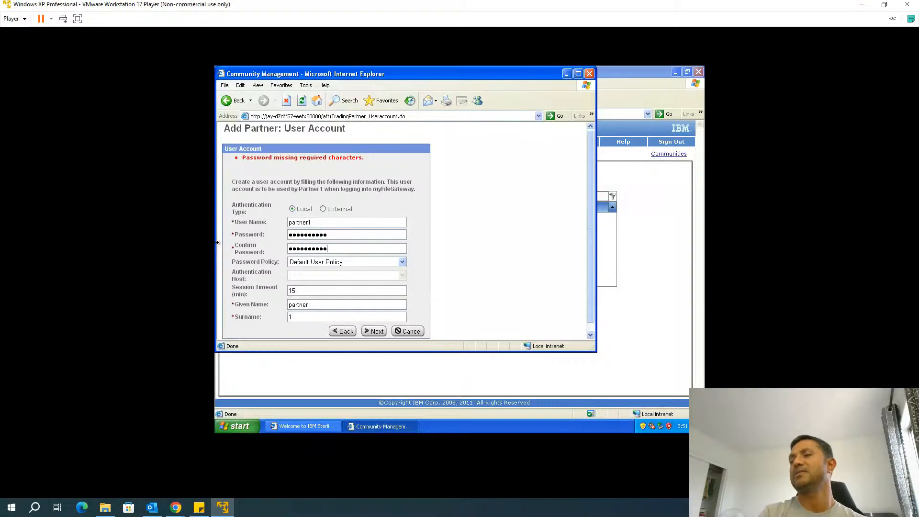
{"action": "left_click", "coordinate": [375, 331]}
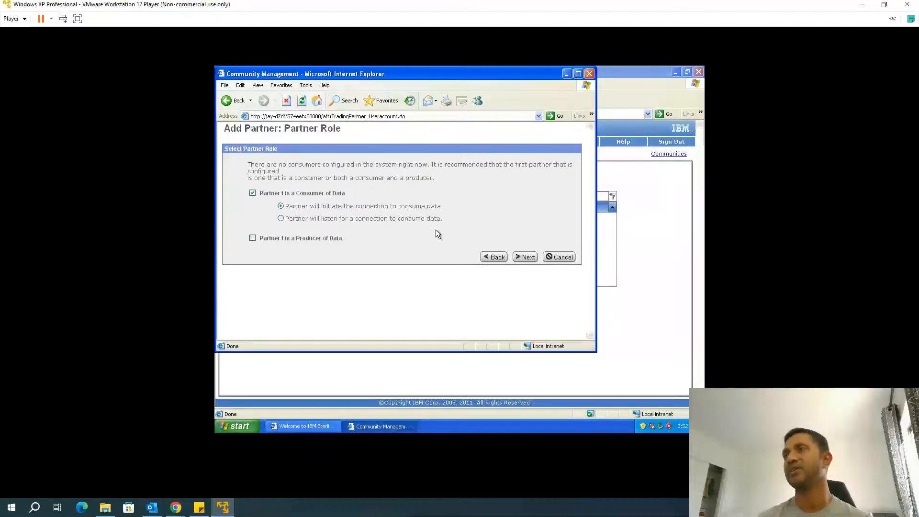
Keep Partner1 as a connection-initiating consumer, with No for SSH and No for PGP
{"action": "left_click", "coordinate": [528, 258]}
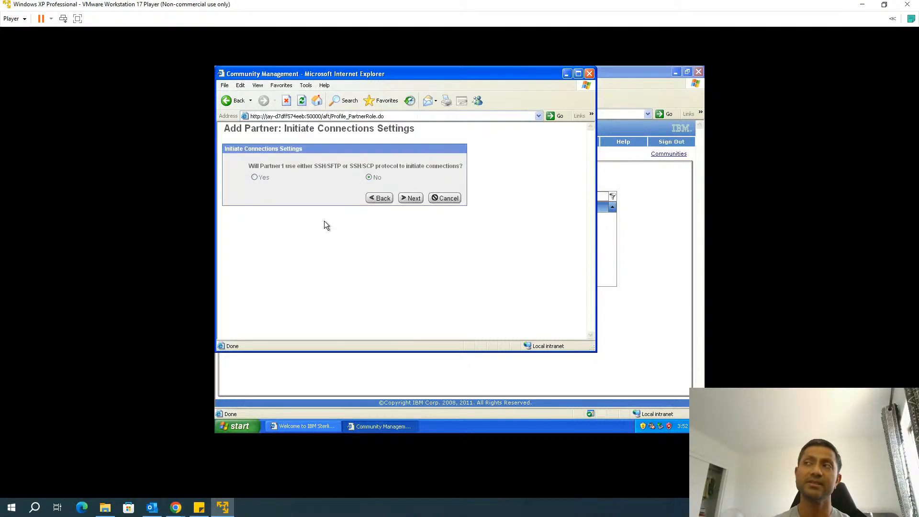
{"action": "left_click", "coordinate": [411, 198]}
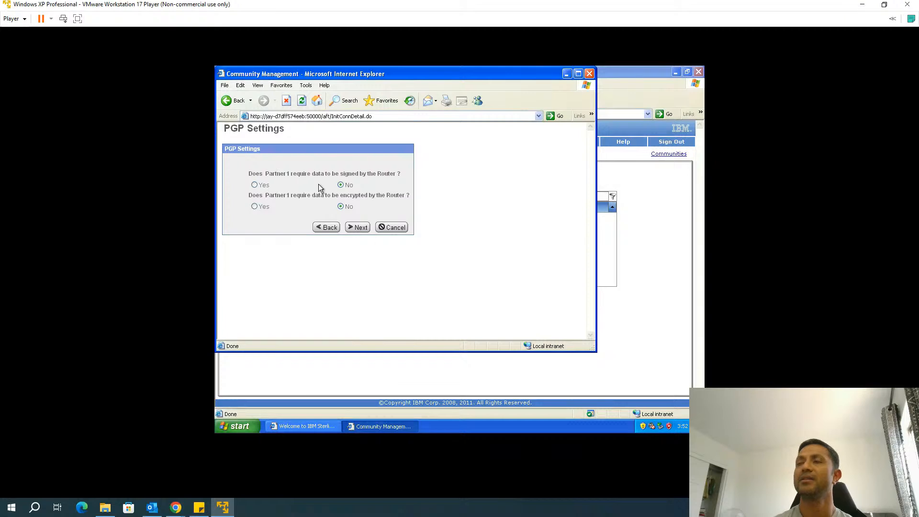
{"action": "left_click", "coordinate": [361, 229]}
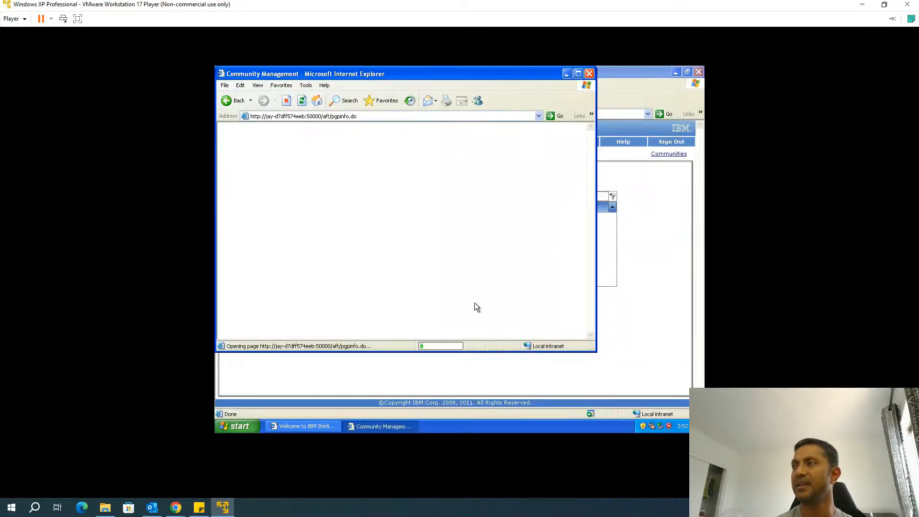
Finish adding Partner1 to the FTP community and close Community Management
{"action": "scroll", "coordinate": [475, 304], "scroll_direction": "down", "scroll_amount": 2}
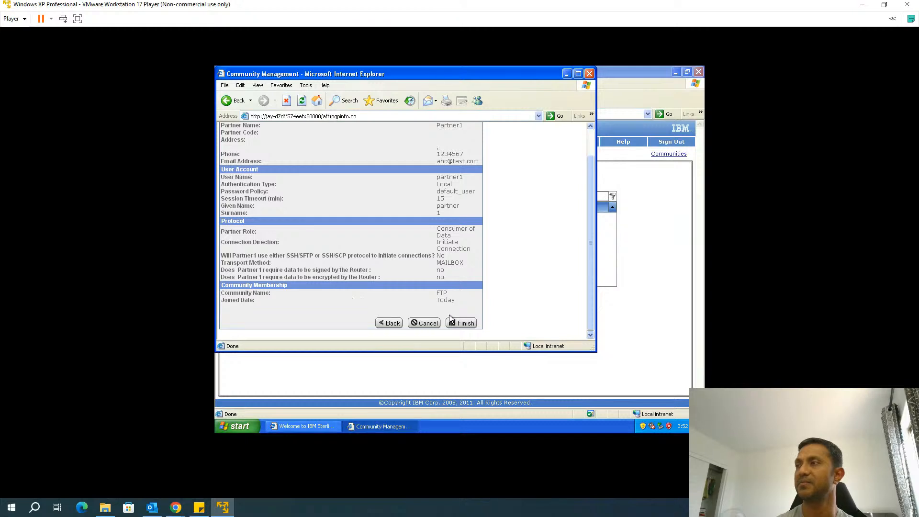
{"action": "left_click", "coordinate": [455, 325]}
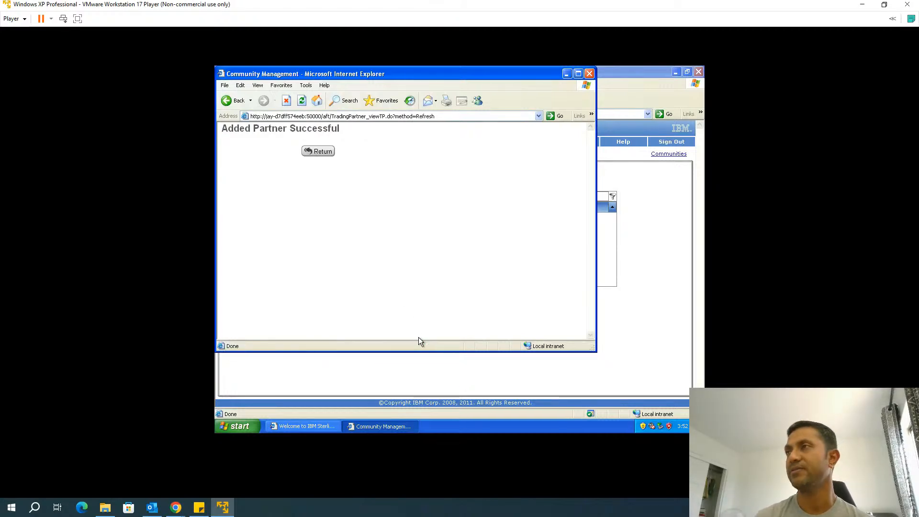
{"action": "left_click", "coordinate": [322, 152]}
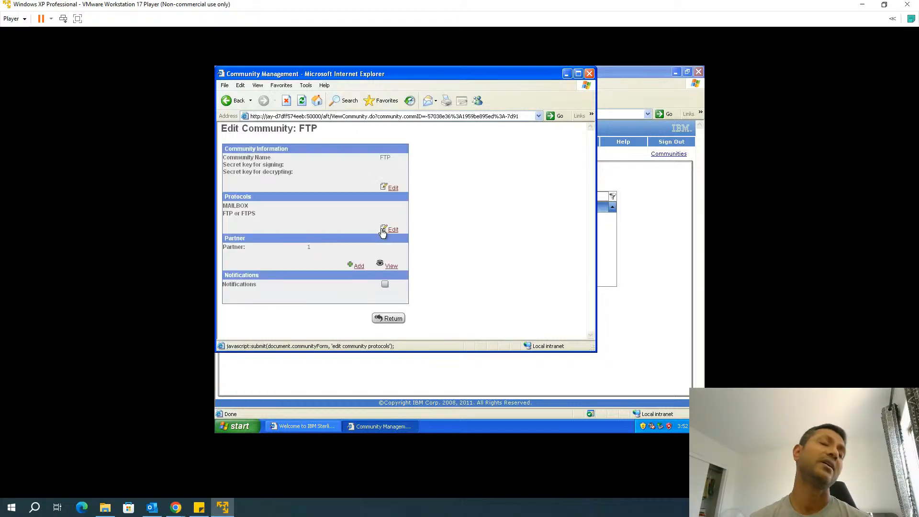
{"action": "left_click", "coordinate": [389, 319]}
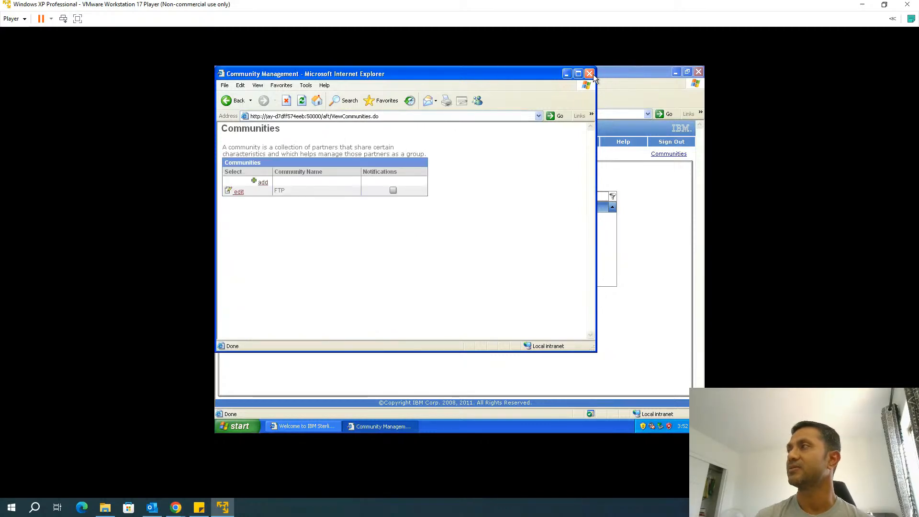
{"action": "left_click", "coordinate": [592, 74]}
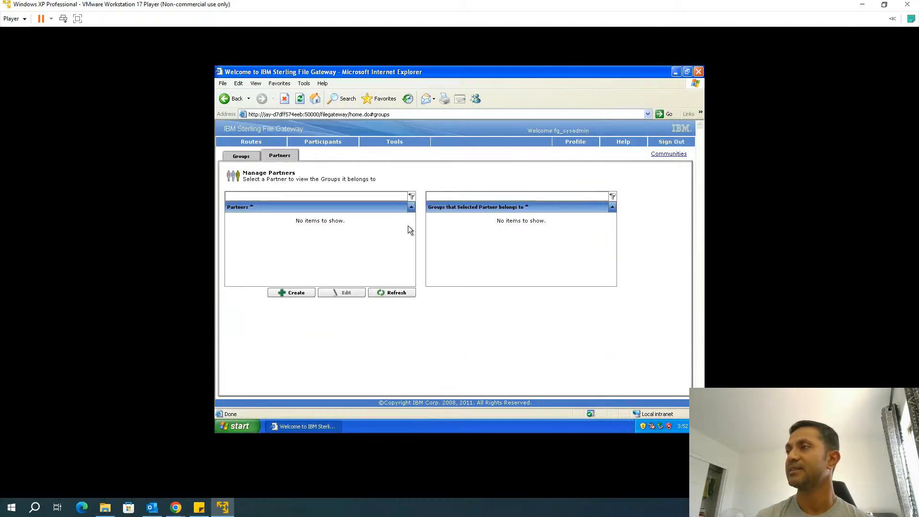
Refresh the partners list, check Partner1's All Partners membership, and begin another partner
{"action": "left_click", "coordinate": [371, 294]}
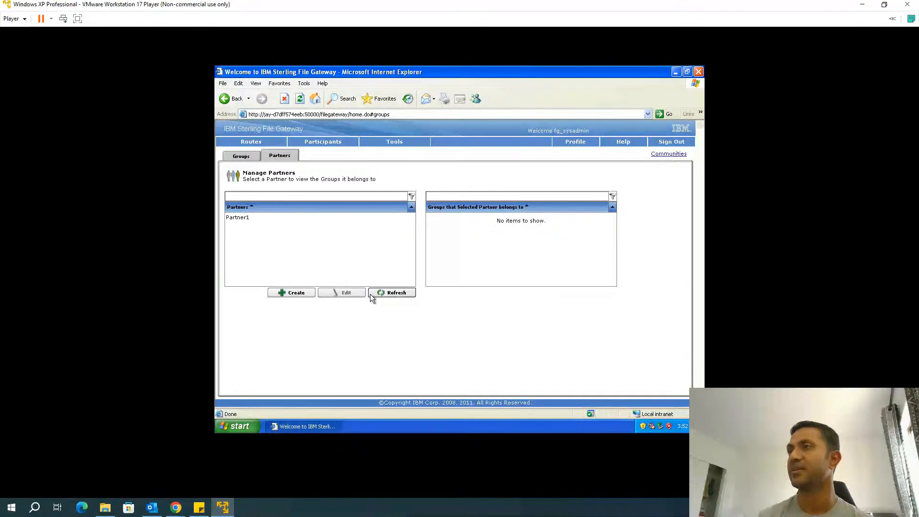
{"action": "left_click", "coordinate": [251, 217]}
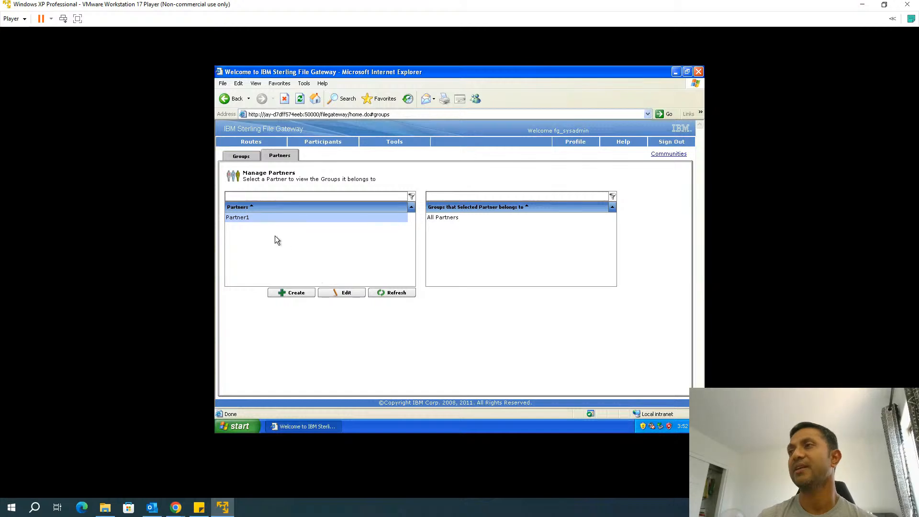
{"action": "left_click", "coordinate": [298, 293]}
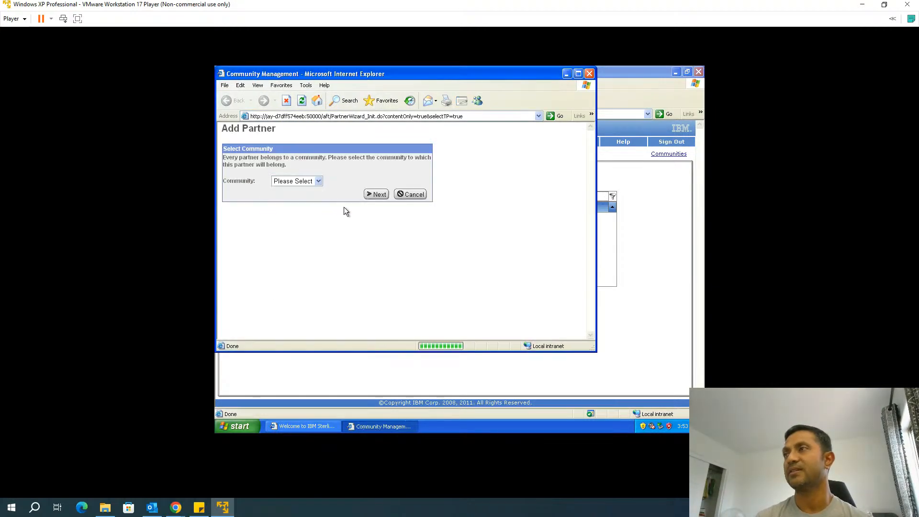
Put the new partner in the FTP community and enter Partner2's name, phone and e-mail
{"action": "left_click", "coordinate": [311, 181]}
{"action": "left_click", "coordinate": [295, 198]}
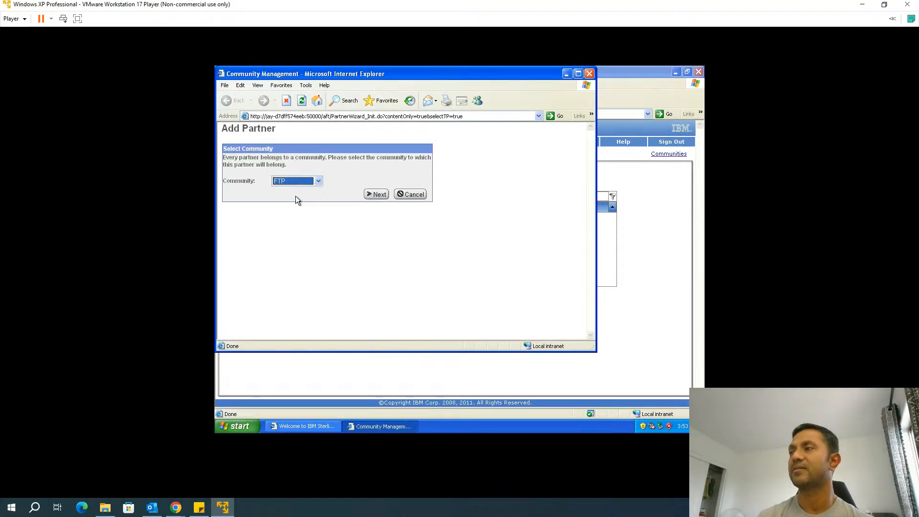
{"action": "left_click", "coordinate": [378, 194]}
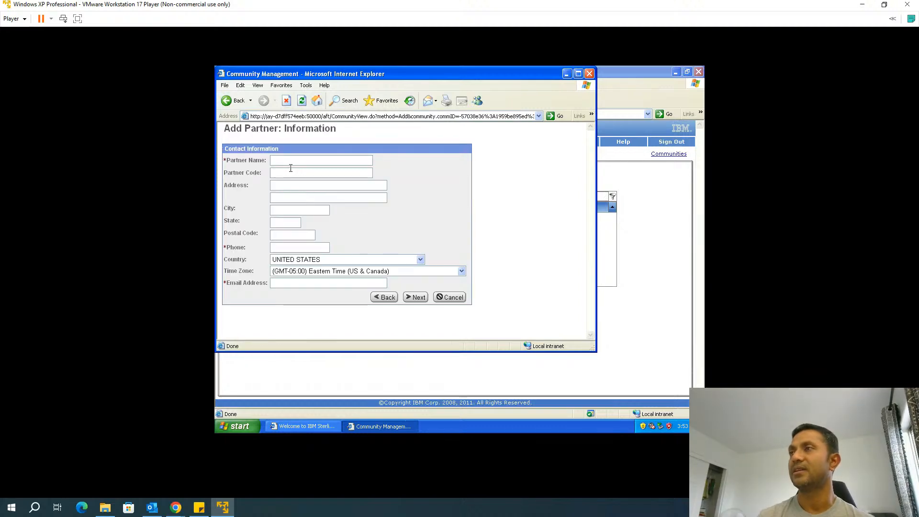
{"action": "type", "text": "Partner2"}
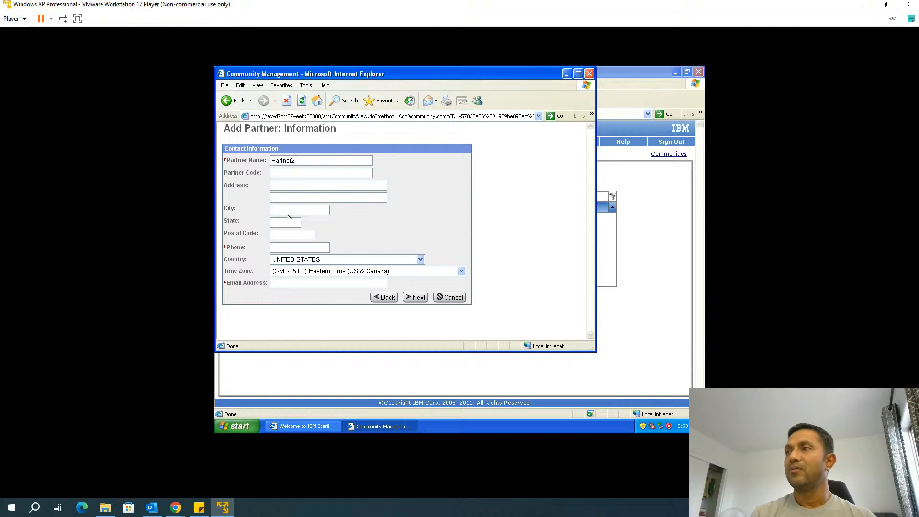
{"action": "type", "text": "12345"}
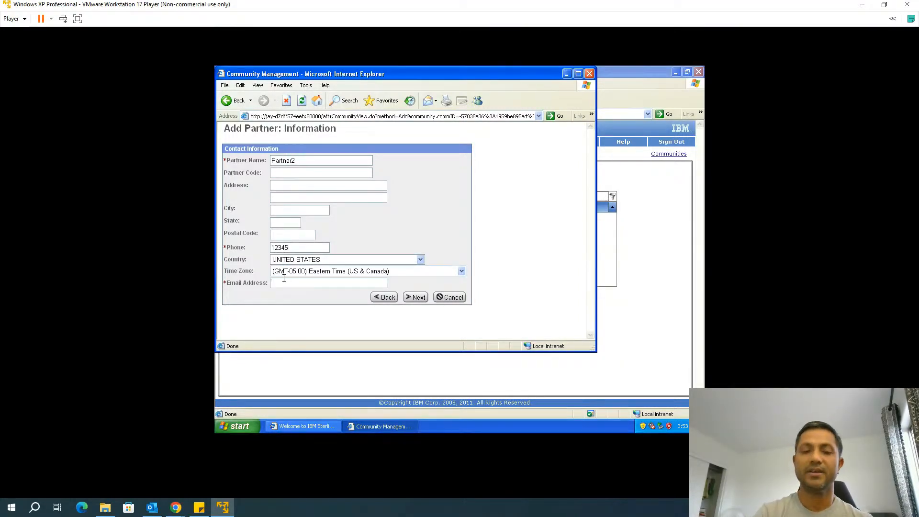
{"action": "type", "text": "def@"}
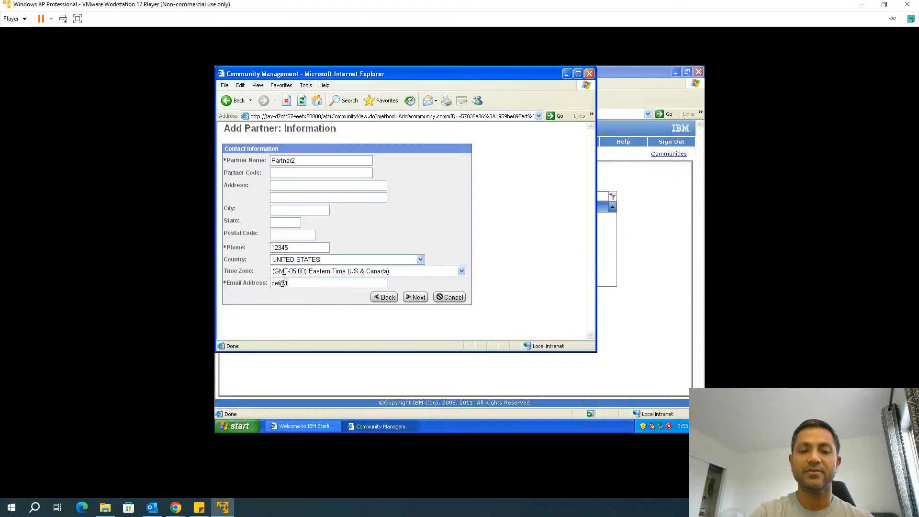
{"action": "type", "text": "test.com"}
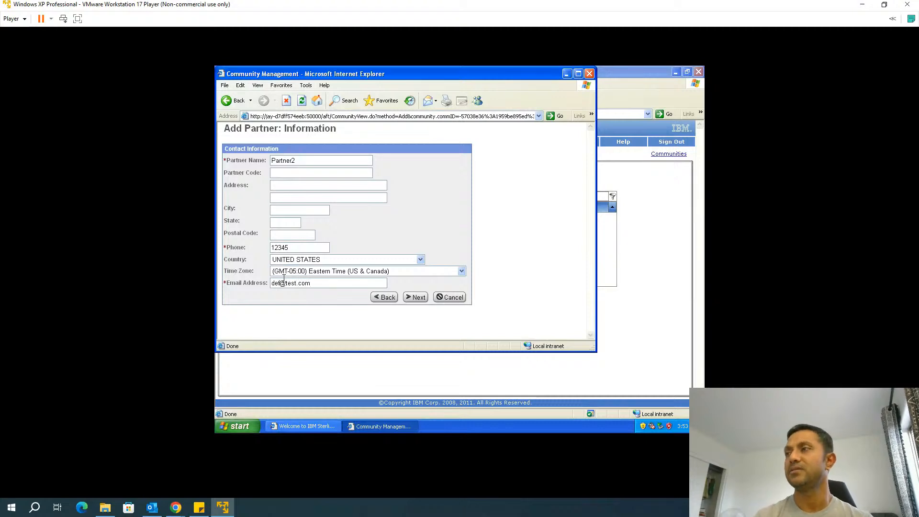
{"action": "left_click", "coordinate": [416, 298]}
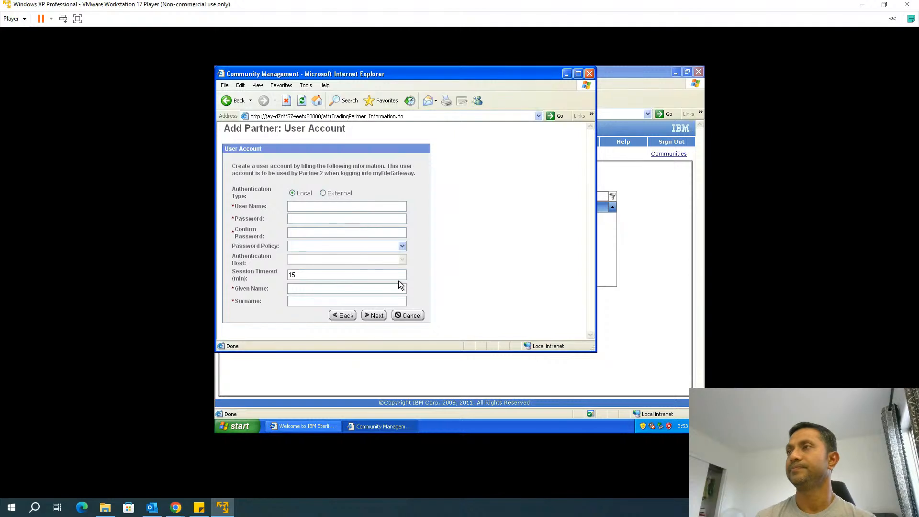
Give Partner2 user name partner2, a password, Default User Policy, given name partner, surname 2
{"action": "left_click", "coordinate": [337, 205]}
{"action": "type", "text": "partner2"}
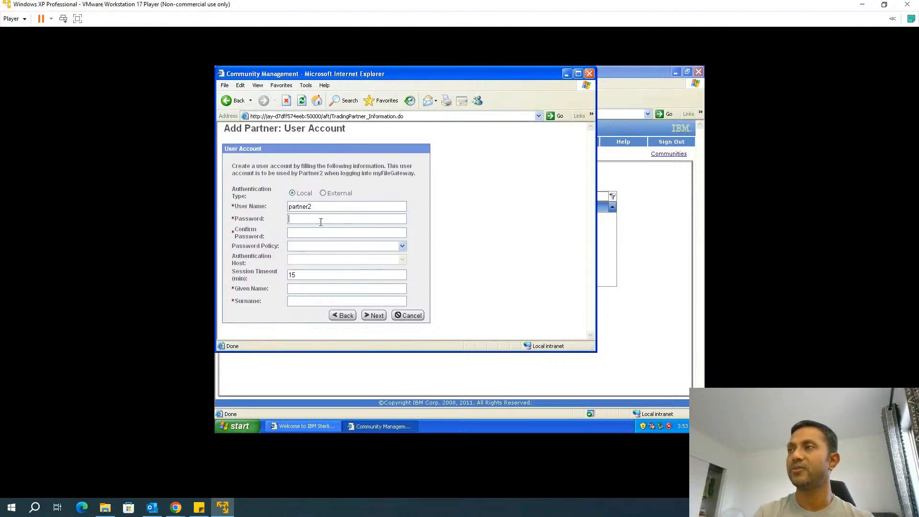
{"action": "left_click", "coordinate": [321, 222]}
{"action": "type", "text": "•••••••••"}
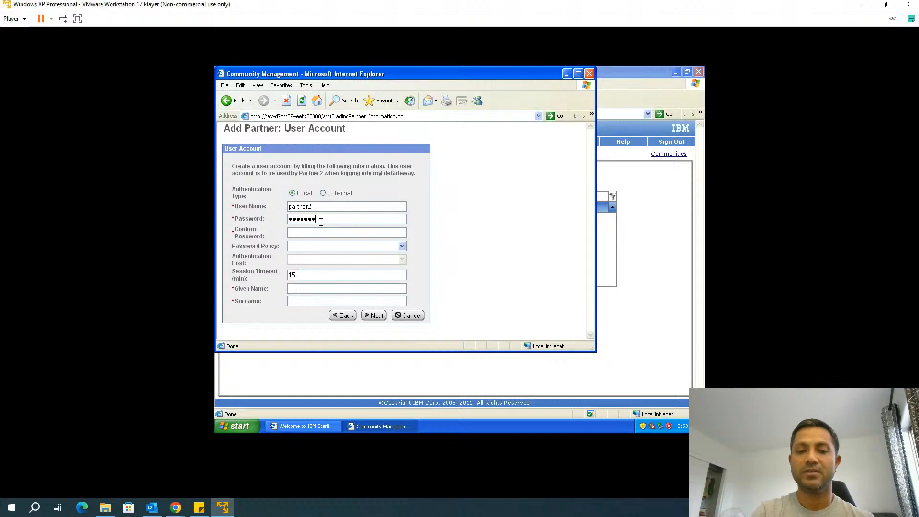
{"action": "type", "text": "•••••••••"}
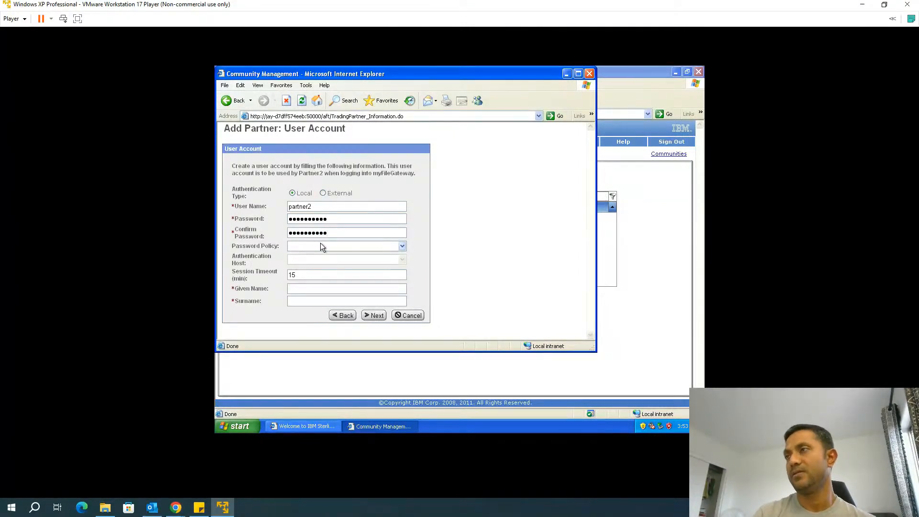
{"action": "left_click", "coordinate": [320, 246]}
{"action": "left_click", "coordinate": [312, 260]}
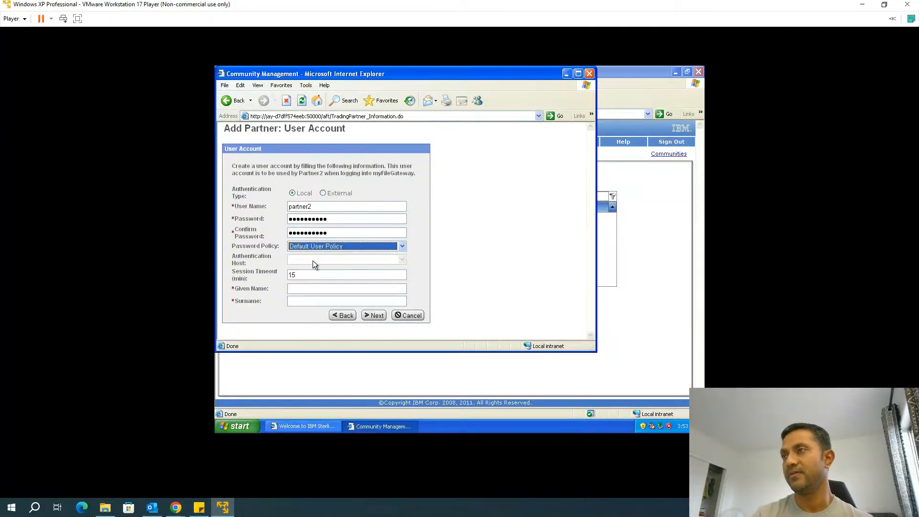
{"action": "left_click", "coordinate": [301, 289]}
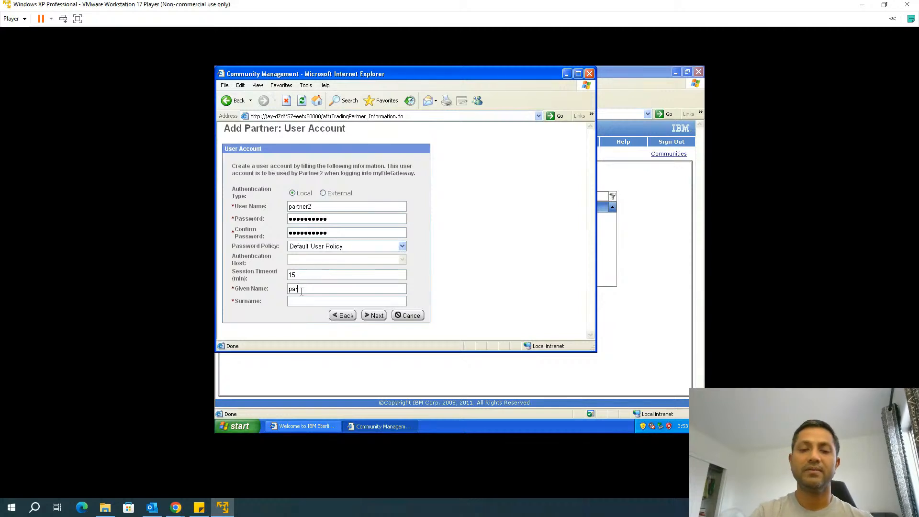
{"action": "left_click", "coordinate": [301, 302]}
{"action": "type", "text": "2"}
{"action": "left_click", "coordinate": [371, 316]}
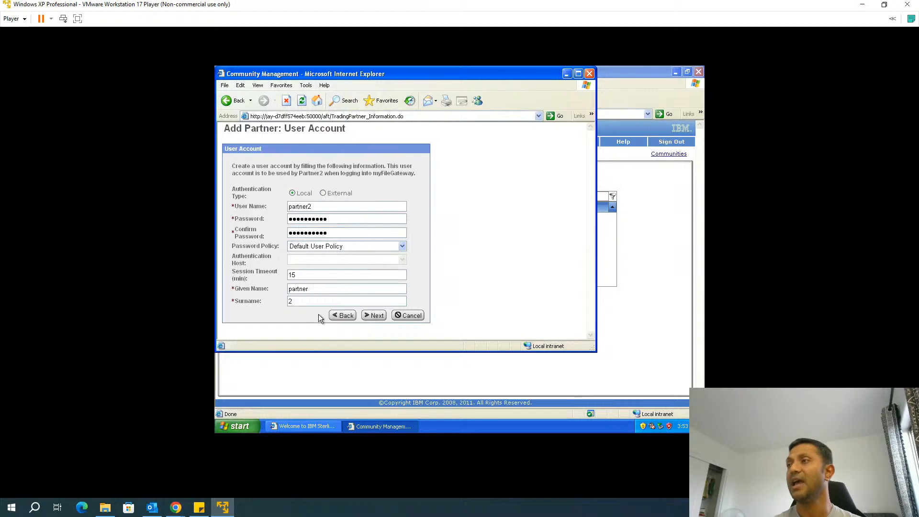
Make Partner2 a data producer with no SSH or PGP, then finish the wizard
{"action": "left_click", "coordinate": [370, 315]}
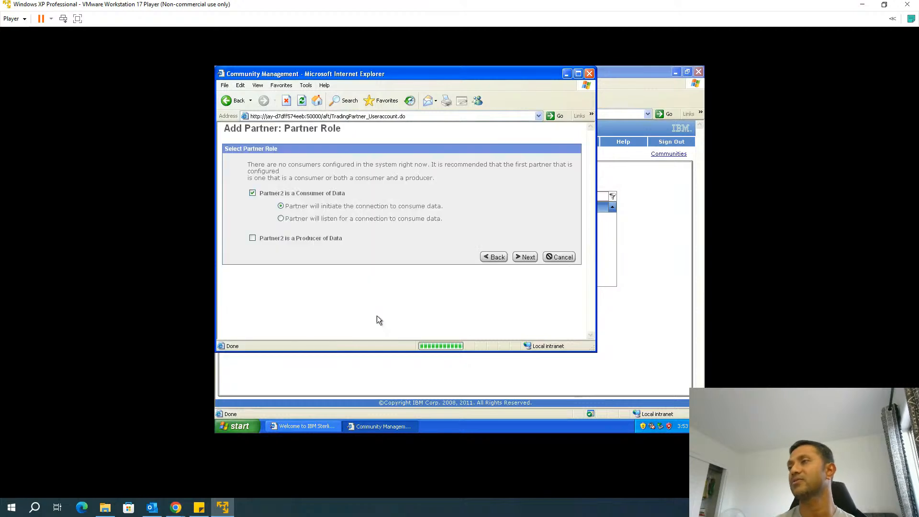
{"action": "left_click", "coordinate": [252, 193]}
{"action": "left_click", "coordinate": [252, 216]}
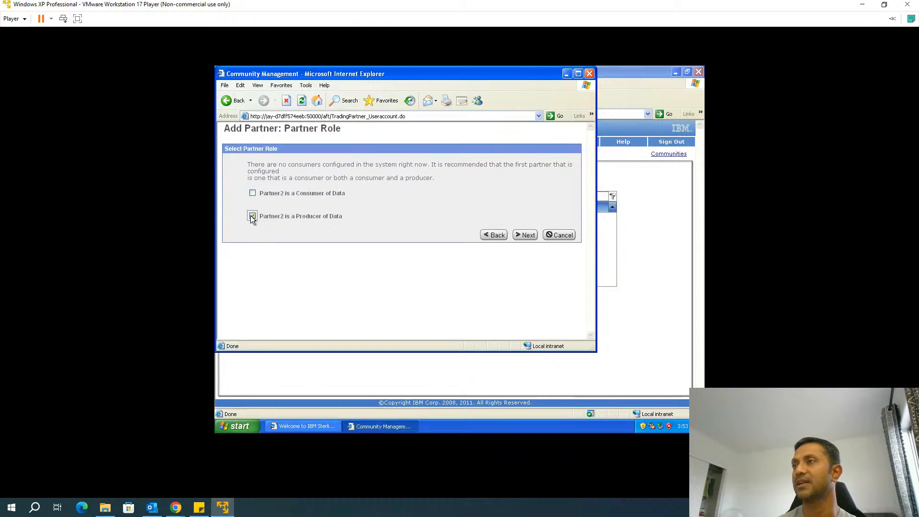
{"action": "left_click", "coordinate": [527, 235]}
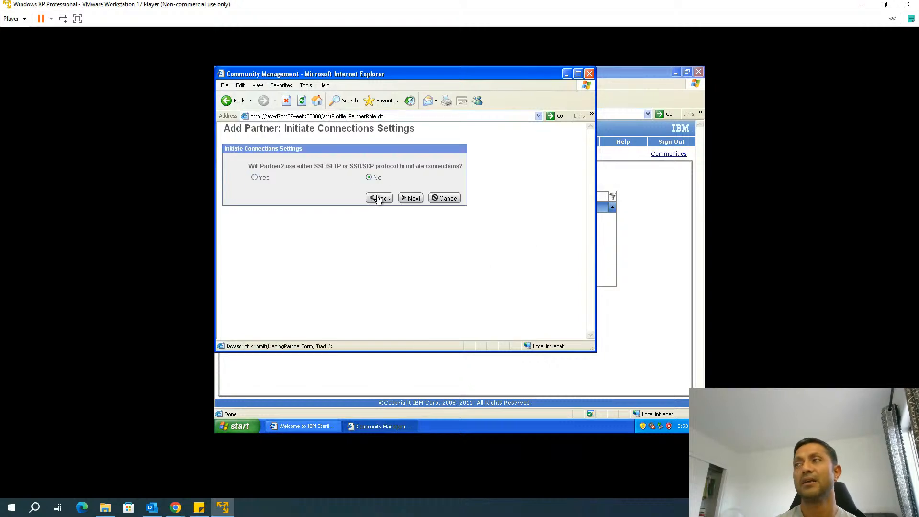
{"action": "left_click", "coordinate": [412, 198]}
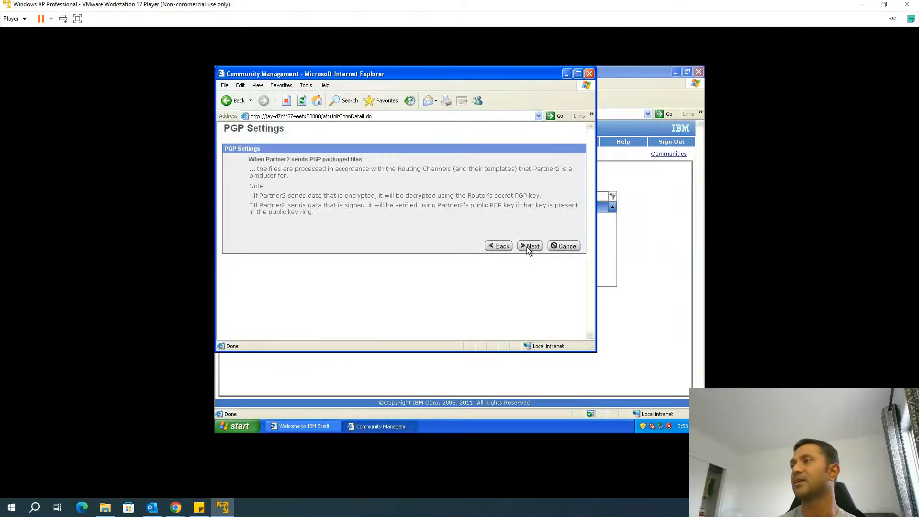
{"action": "left_click", "coordinate": [532, 250]}
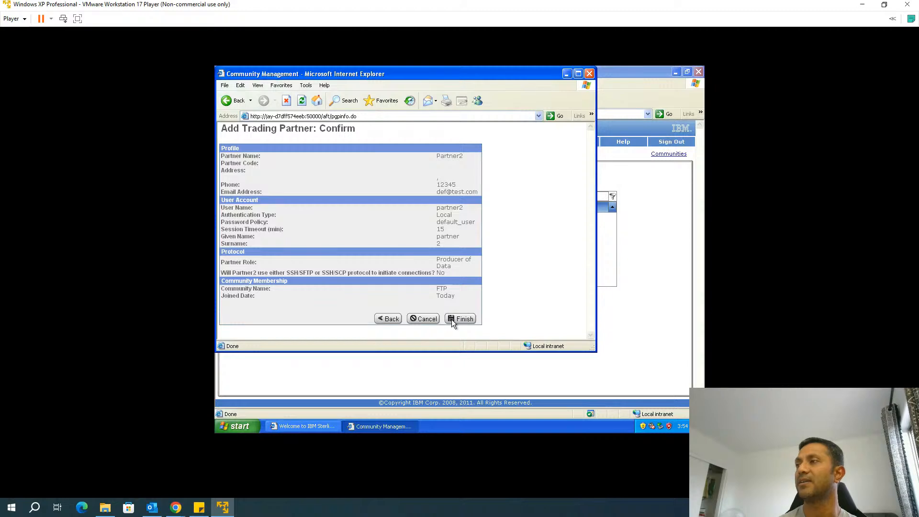
{"action": "left_click", "coordinate": [462, 319]}
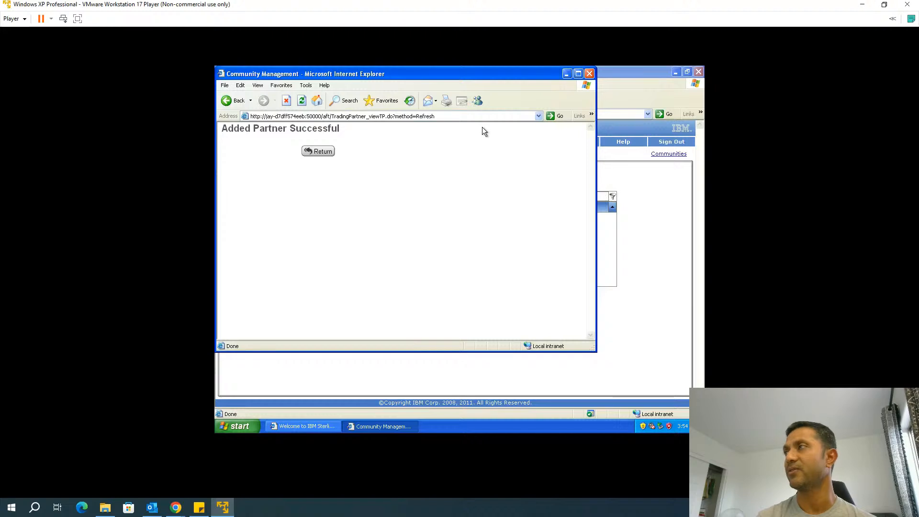
Refresh the partner list to show Partner2, then select Group1 under Manage Groups
{"action": "left_click", "coordinate": [589, 74]}
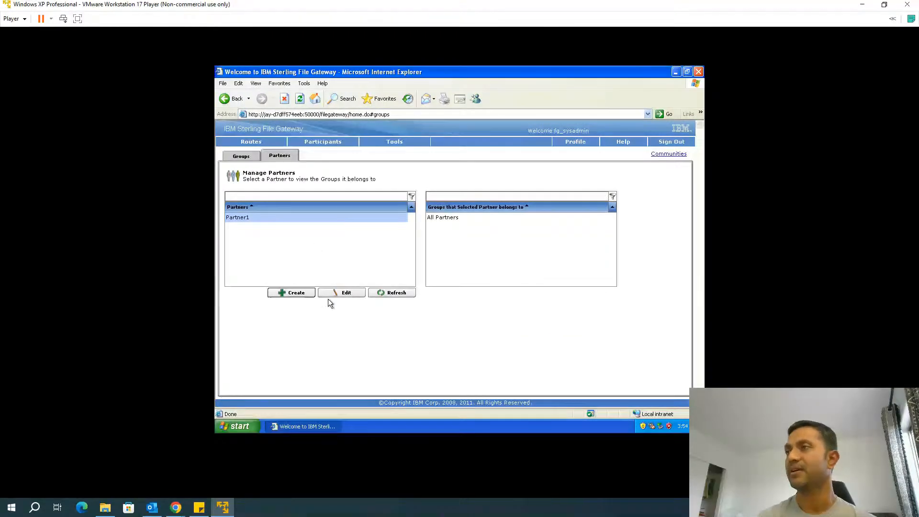
{"action": "left_click", "coordinate": [389, 294]}
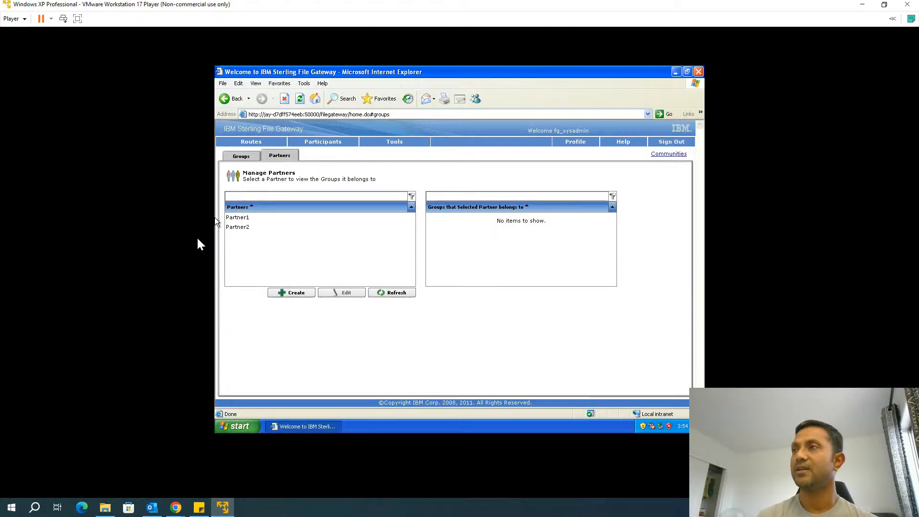
{"action": "left_click", "coordinate": [258, 218]}
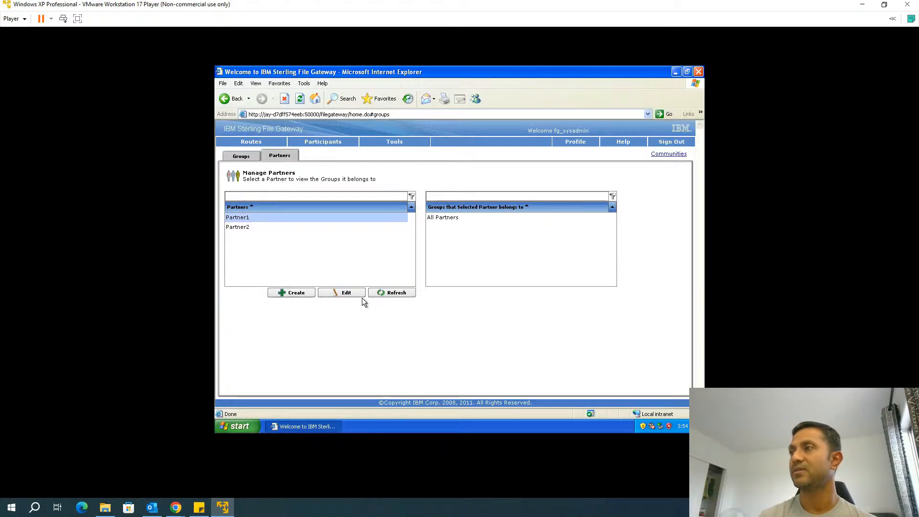
{"action": "left_click", "coordinate": [243, 157]}
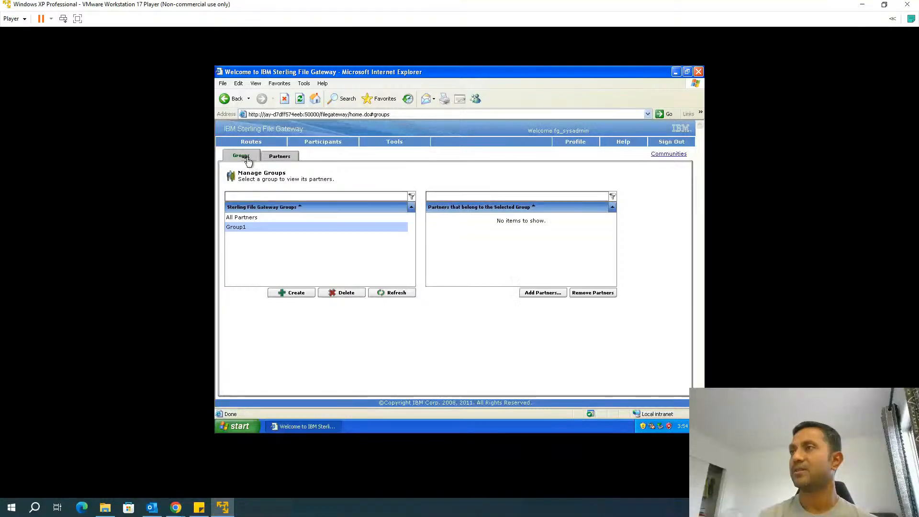
{"action": "left_click", "coordinate": [261, 227]}
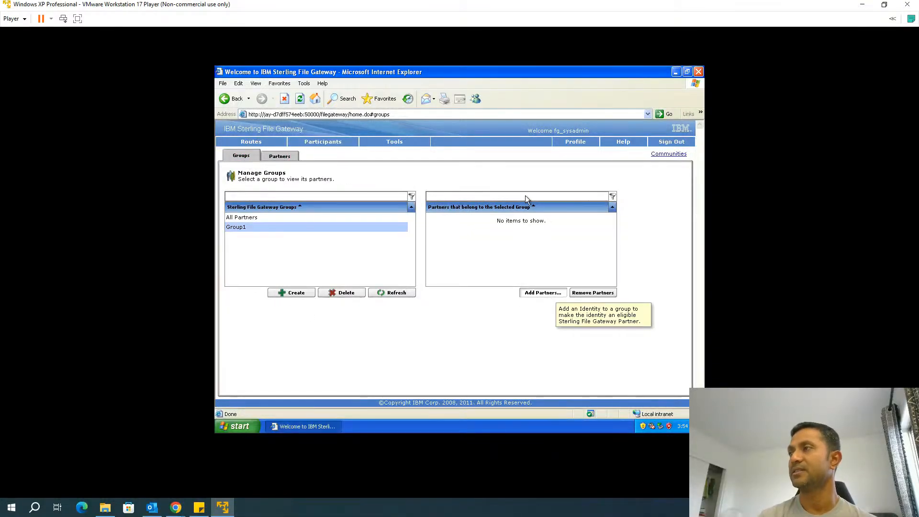
Add Partner1 and Partner2 to Group1 and dismiss the association report
{"action": "left_click", "coordinate": [542, 292]}
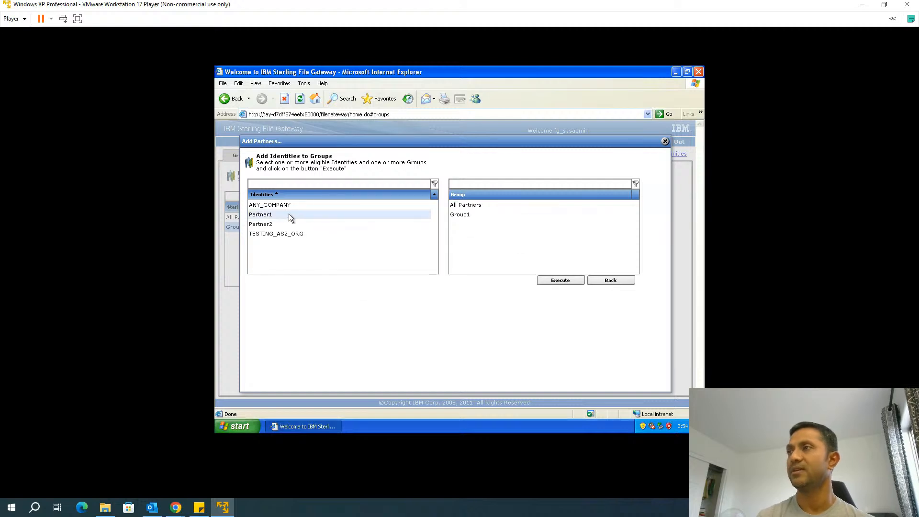
{"action": "left_click", "coordinate": [288, 213]}
{"action": "left_click", "coordinate": [278, 224], "text": "ctrl"}
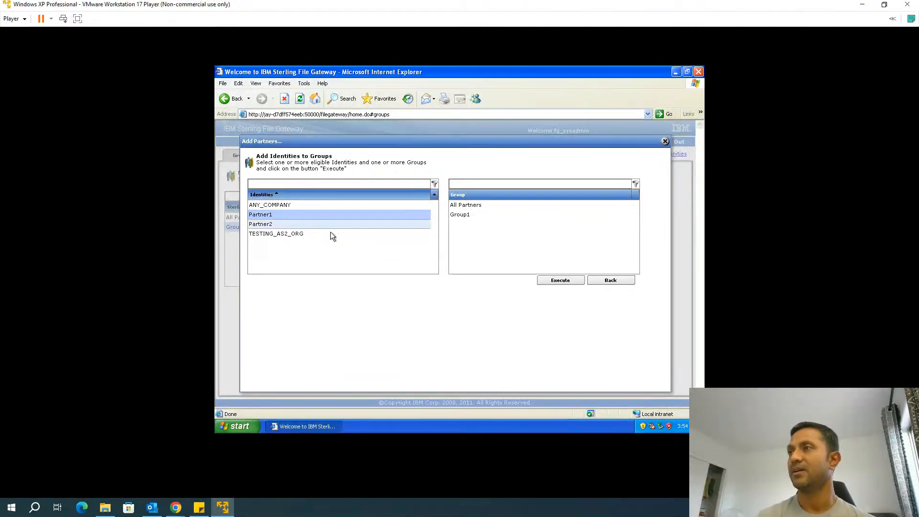
{"action": "left_click", "coordinate": [573, 282]}
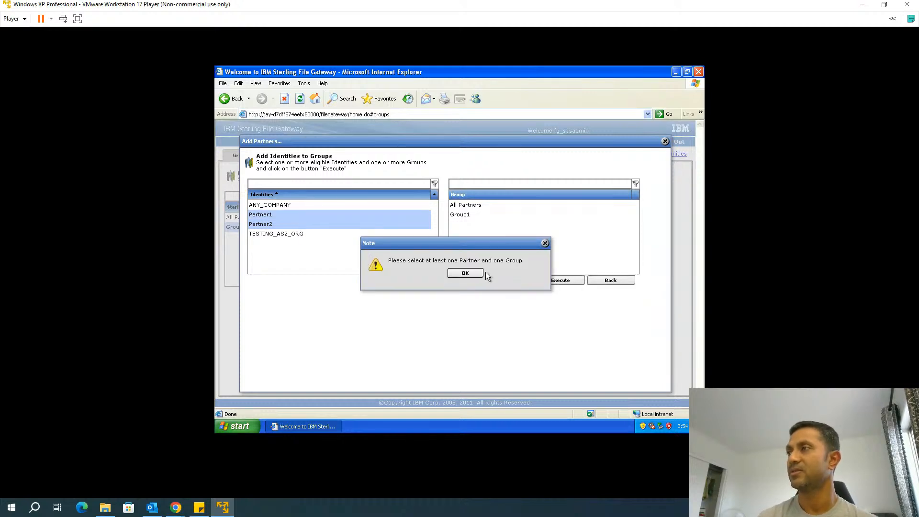
{"action": "left_click", "coordinate": [479, 273]}
{"action": "left_click", "coordinate": [466, 216]}
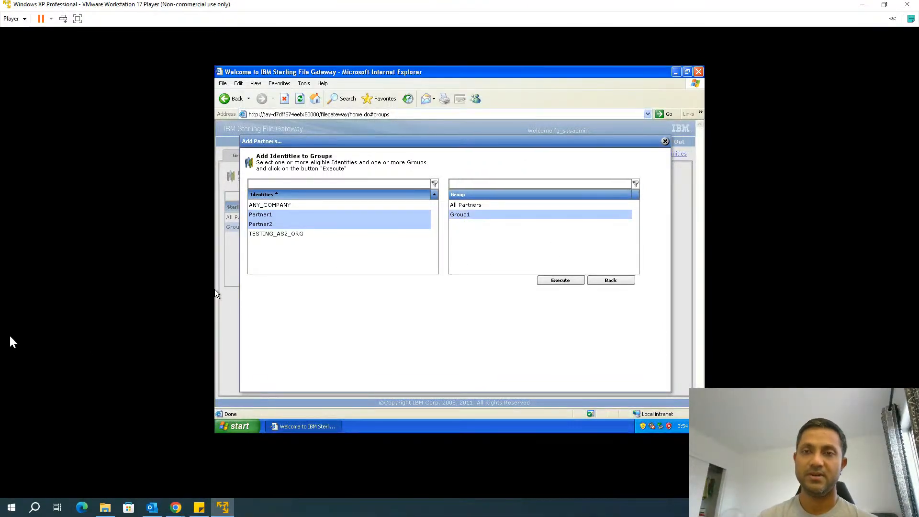
{"action": "left_click", "coordinate": [560, 281]}
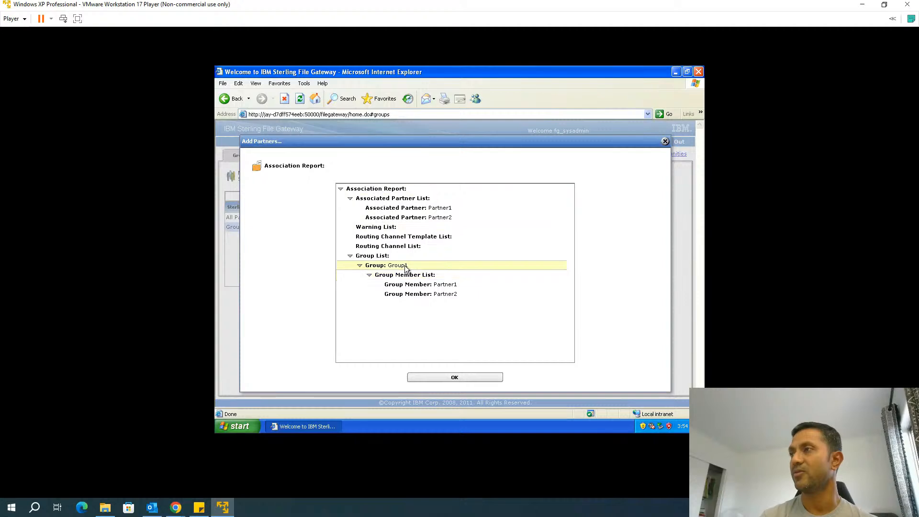
{"action": "left_click", "coordinate": [456, 377]}
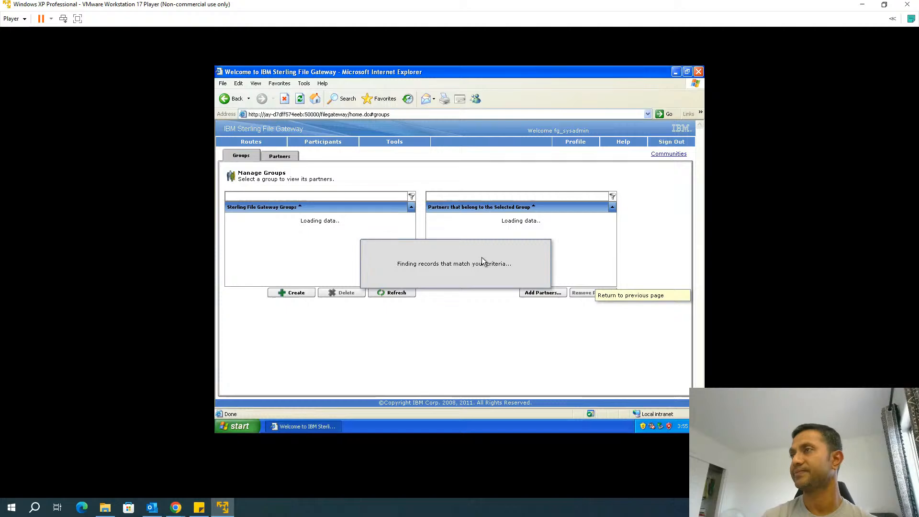
Check Group1's members, switching to All Partners and back to confirm Partner1 and Partner2
{"action": "left_click", "coordinate": [252, 226]}
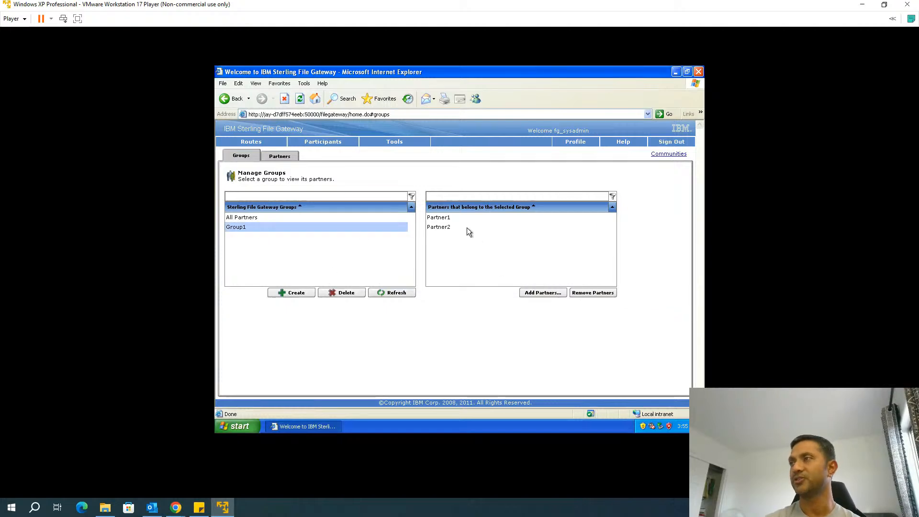
{"action": "left_click", "coordinate": [252, 217]}
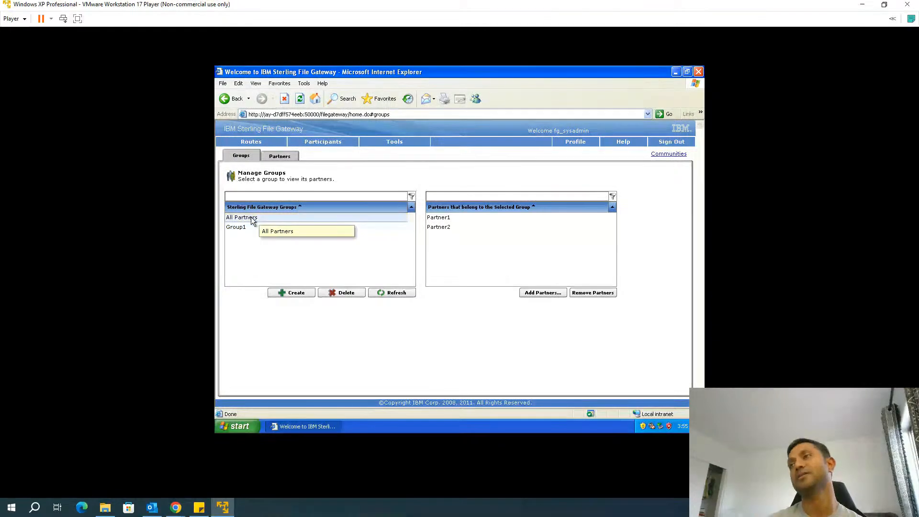
{"action": "left_click", "coordinate": [246, 228]}
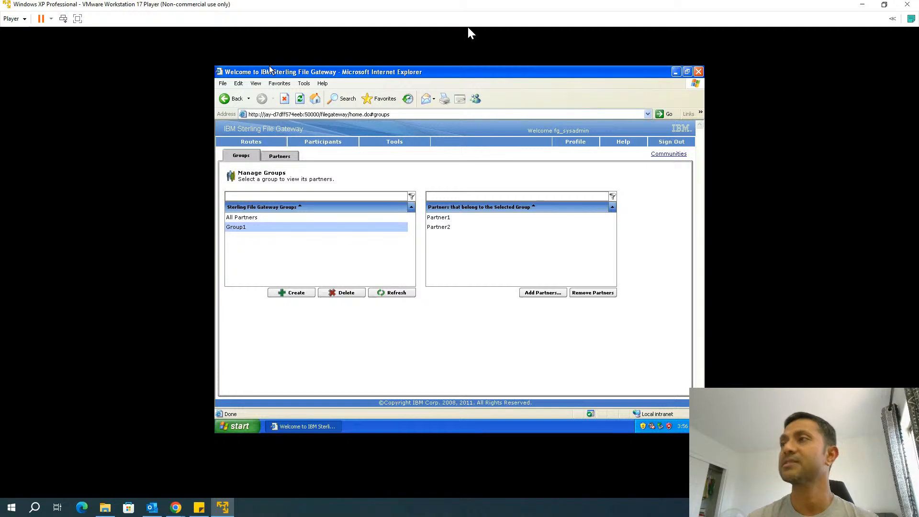
Open the Routes menu to reach the routing channel templates
{"action": "left_click", "coordinate": [265, 142]}
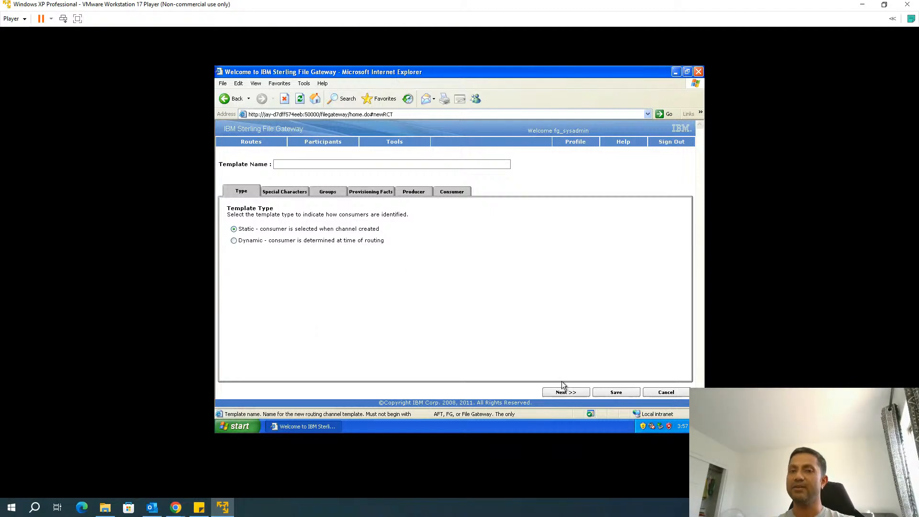
Advance past Special Characters and set Group1 as the producer group
{"action": "left_click", "coordinate": [574, 392]}
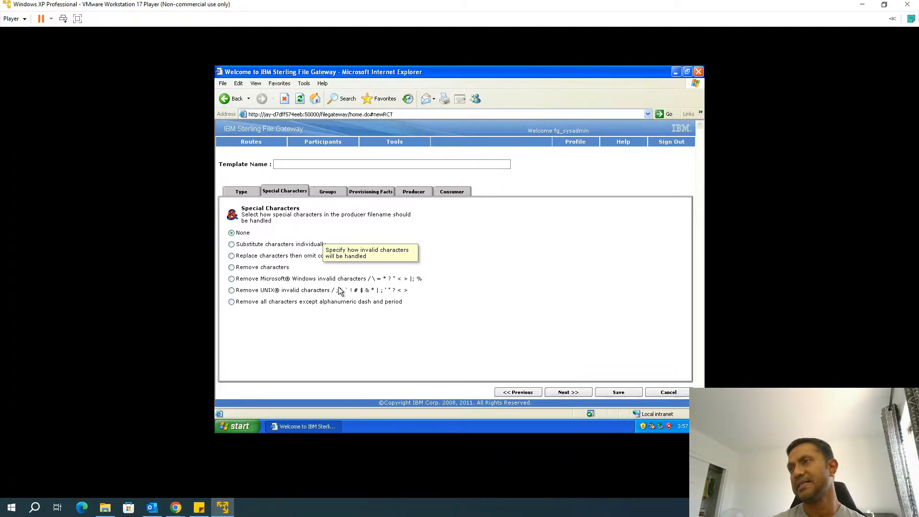
{"action": "left_click", "coordinate": [581, 397]}
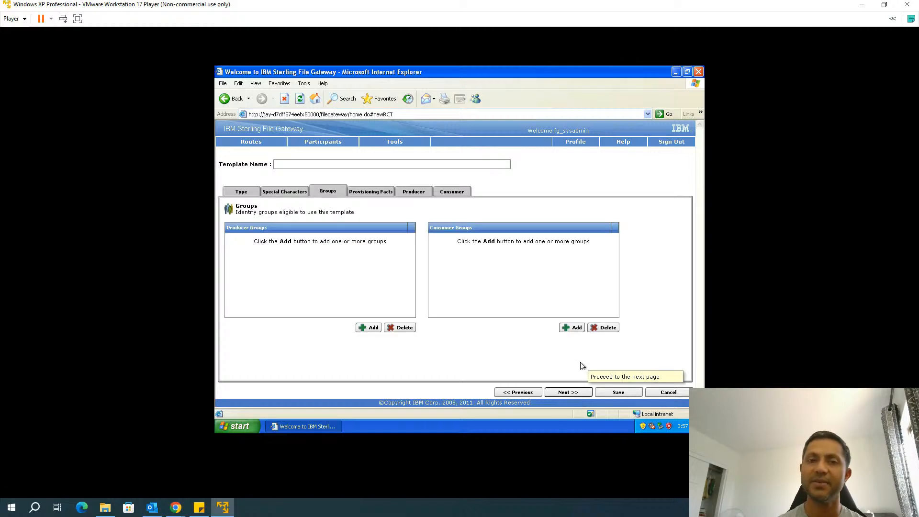
{"action": "left_click", "coordinate": [364, 330]}
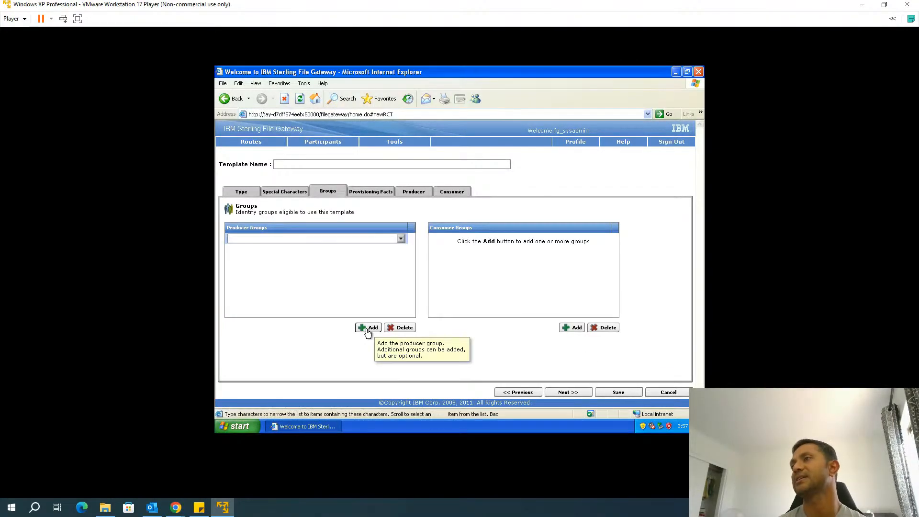
{"action": "left_click", "coordinate": [400, 239]}
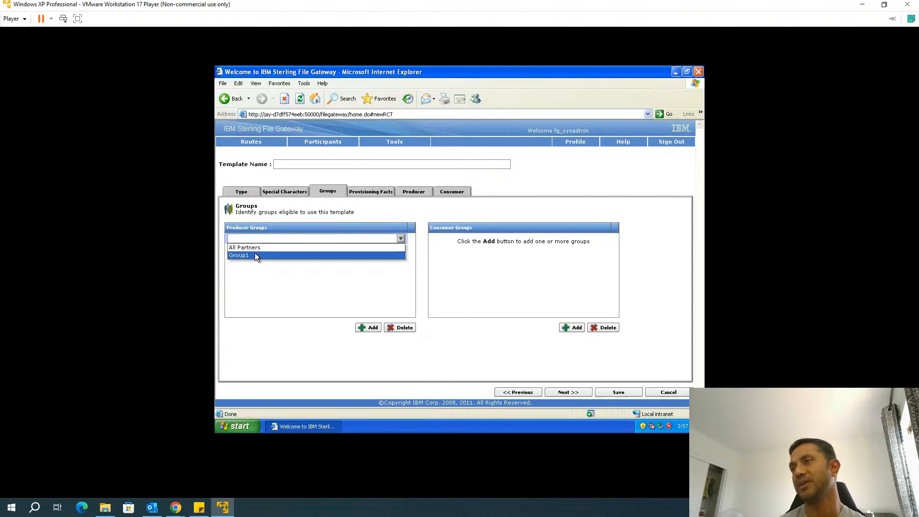
{"action": "left_click", "coordinate": [255, 255]}
Set Group1 as the consumer group and continue to Provisioning Facts
{"action": "left_click", "coordinate": [575, 329]}
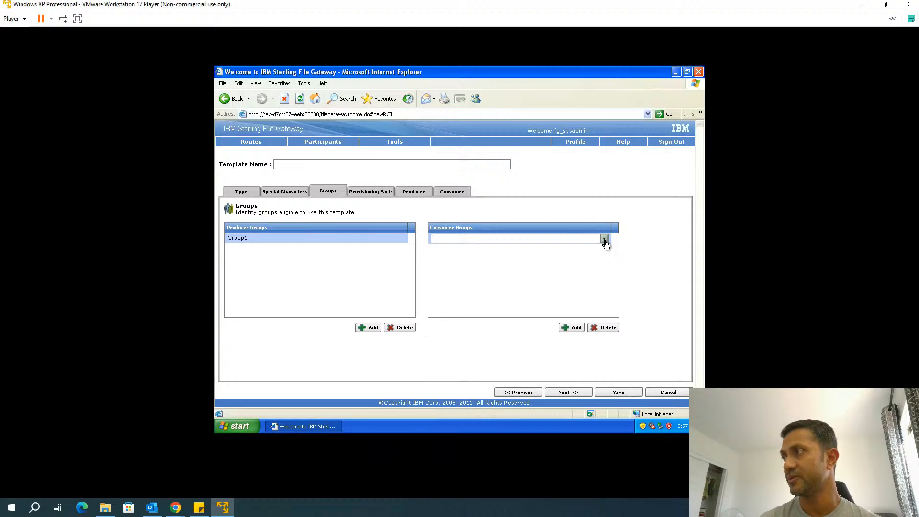
{"action": "left_click", "coordinate": [604, 238]}
{"action": "left_click", "coordinate": [513, 252]}
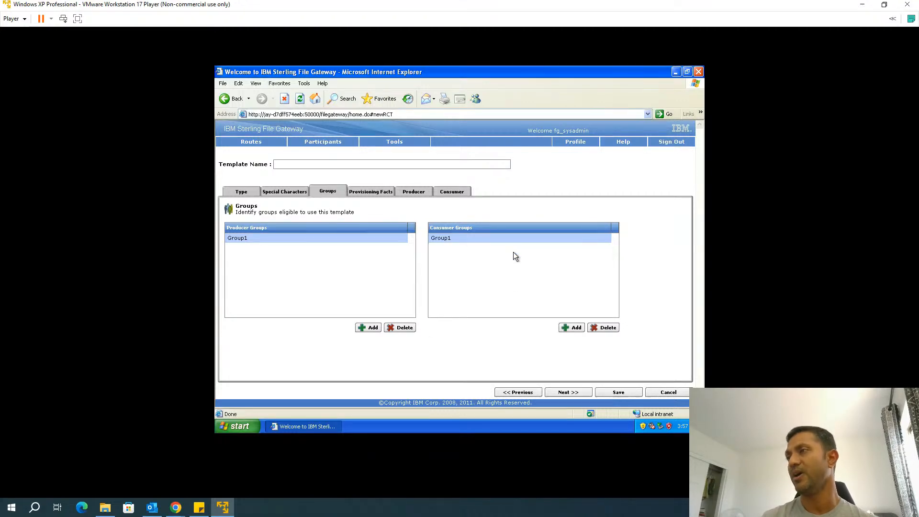
{"action": "left_click", "coordinate": [568, 392]}
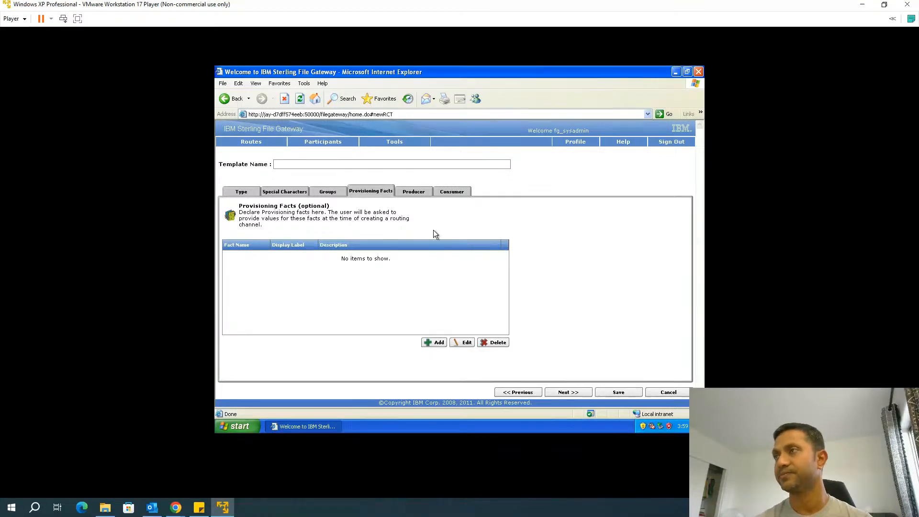
Add provisioning fact myUserId labelled 'User ID', described 'The user ID to send it to'
{"action": "left_click", "coordinate": [434, 342]}
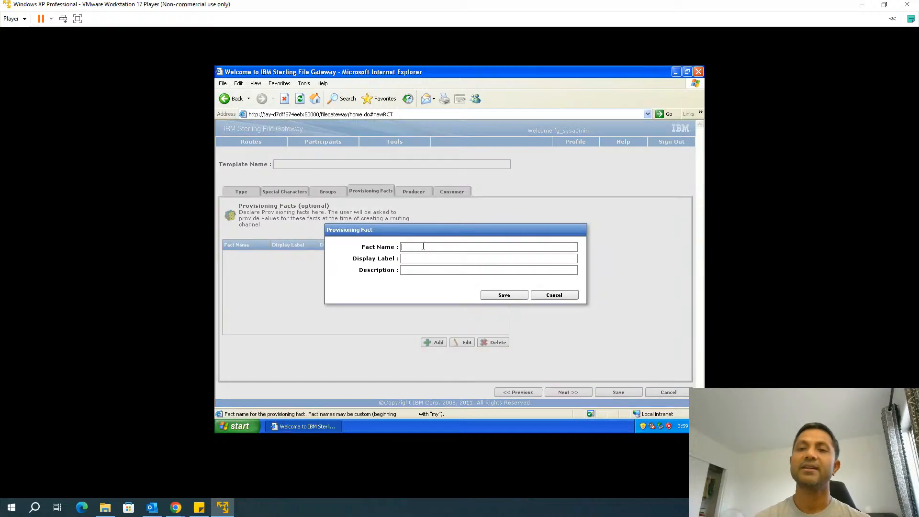
{"action": "type", "text": "myUser"}
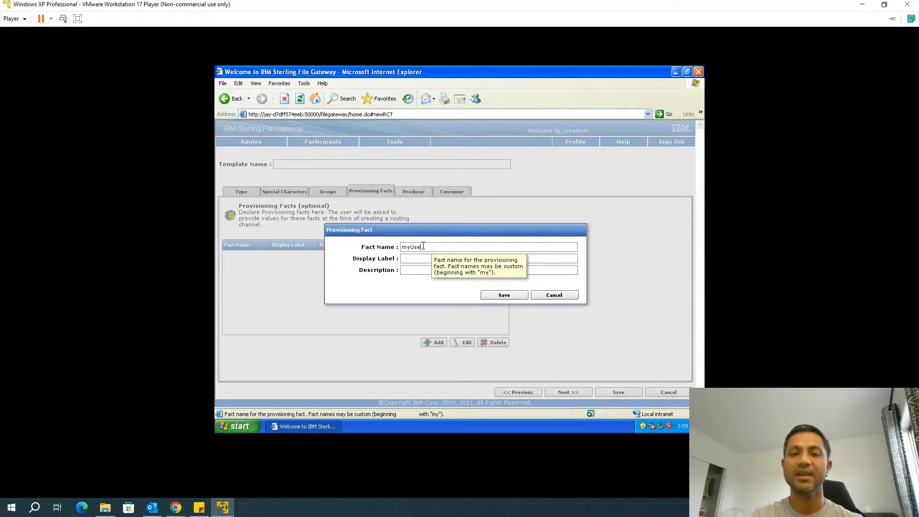
{"action": "type", "text": "Id"}
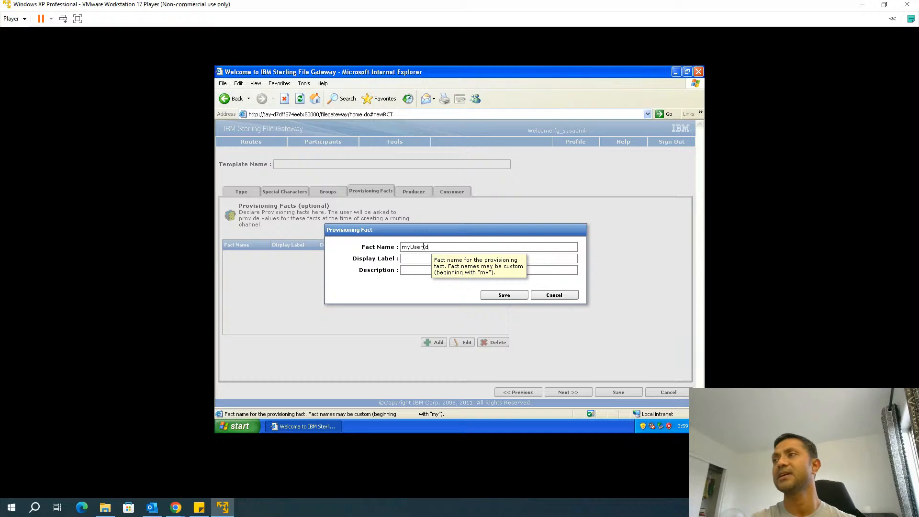
{"action": "left_click", "coordinate": [419, 259]}
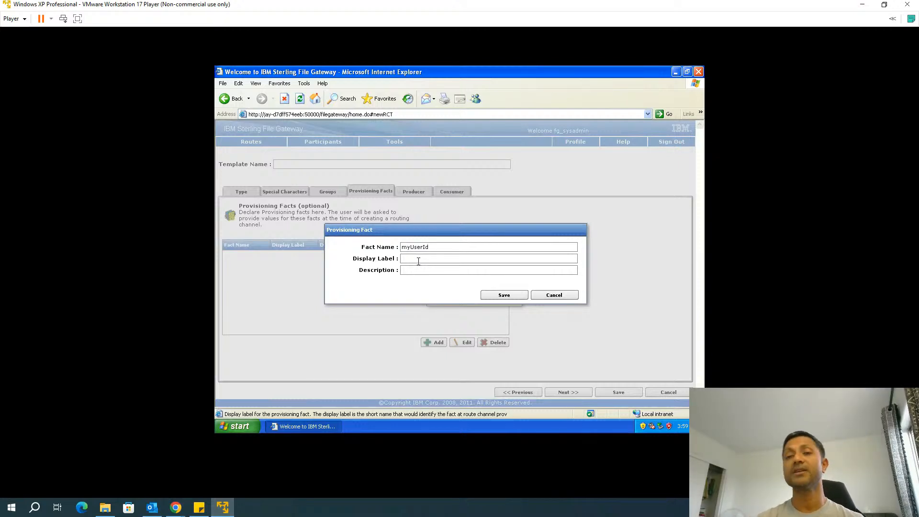
{"action": "type", "text": "User ID"}
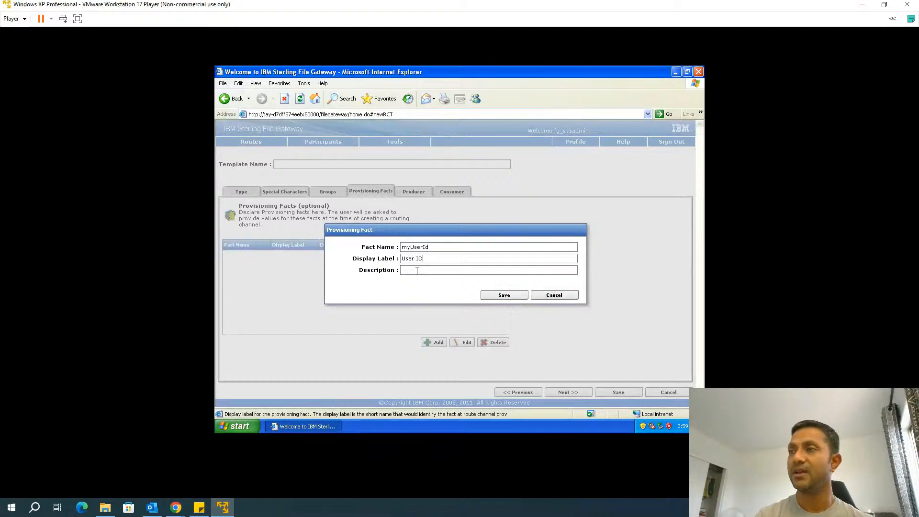
{"action": "left_click", "coordinate": [417, 271]}
{"action": "type", "text": "The "}
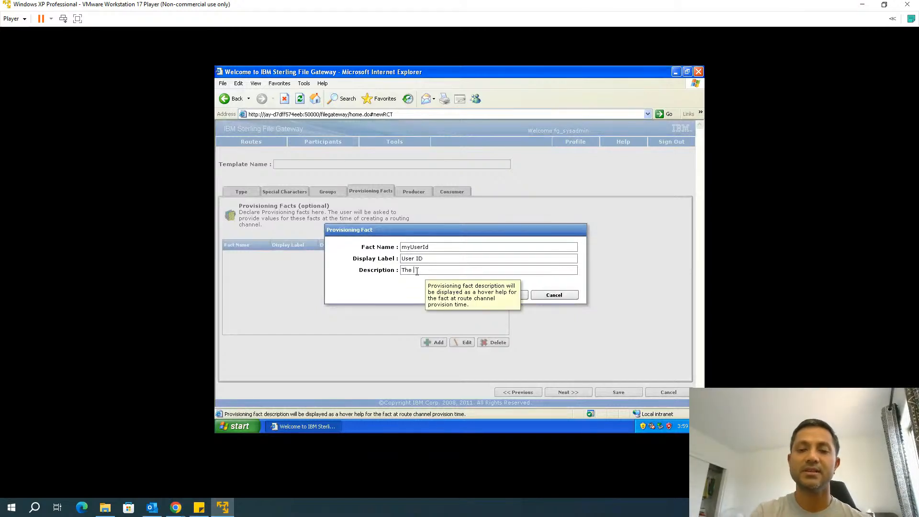
{"action": "type", "text": "user ID to send it to"}
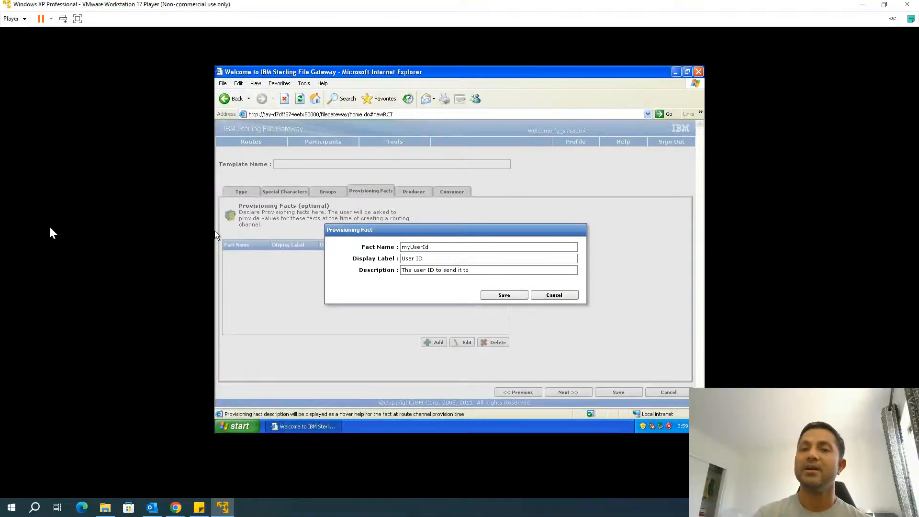
{"action": "left_click", "coordinate": [511, 296]}
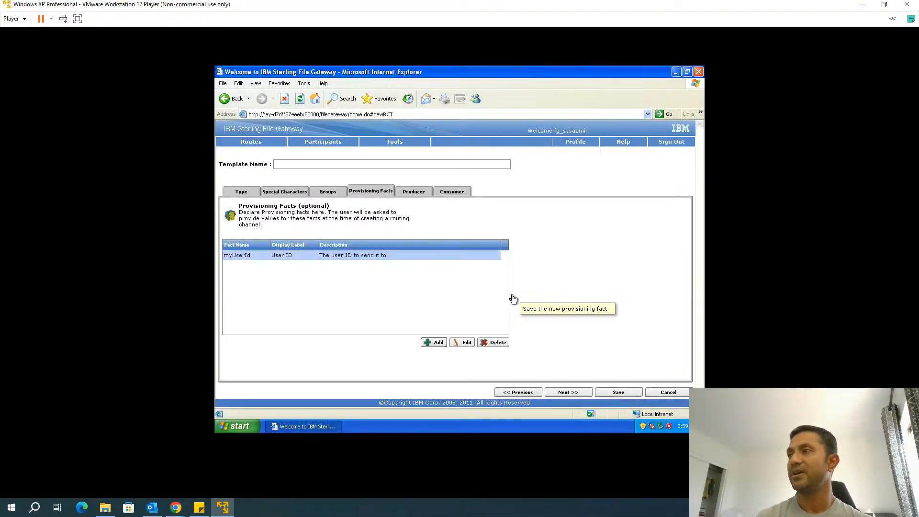
Move to the Producer step, keeping the default /${ProducerName} mailbox path pattern
{"action": "left_click", "coordinate": [568, 393]}
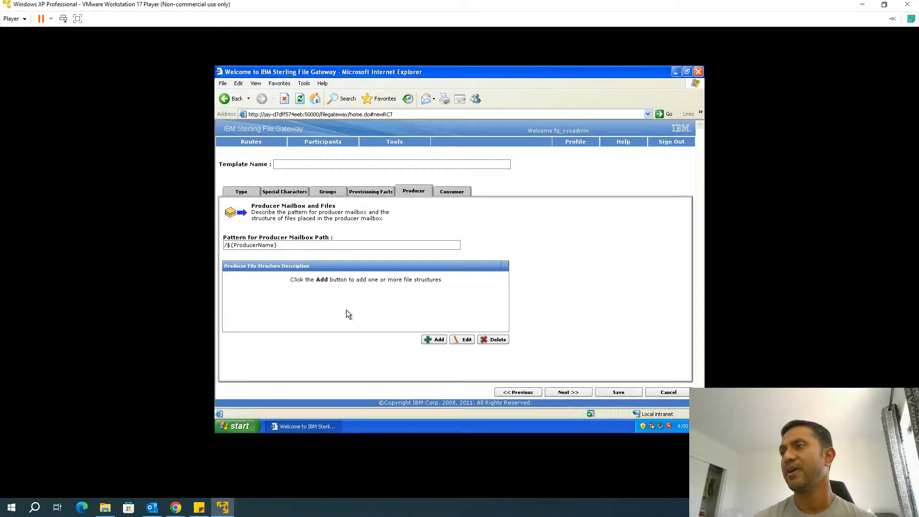
{"action": "left_click", "coordinate": [306, 244]}
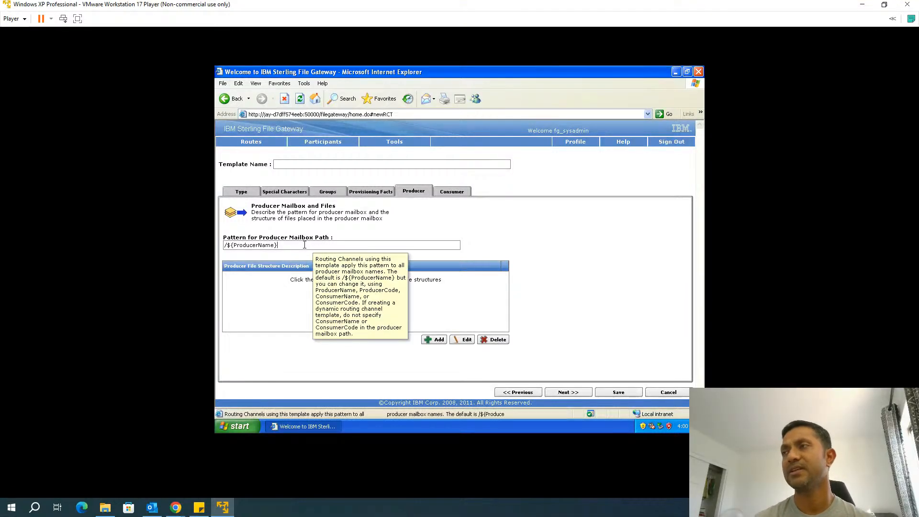
{"action": "left_click", "coordinate": [492, 252]}
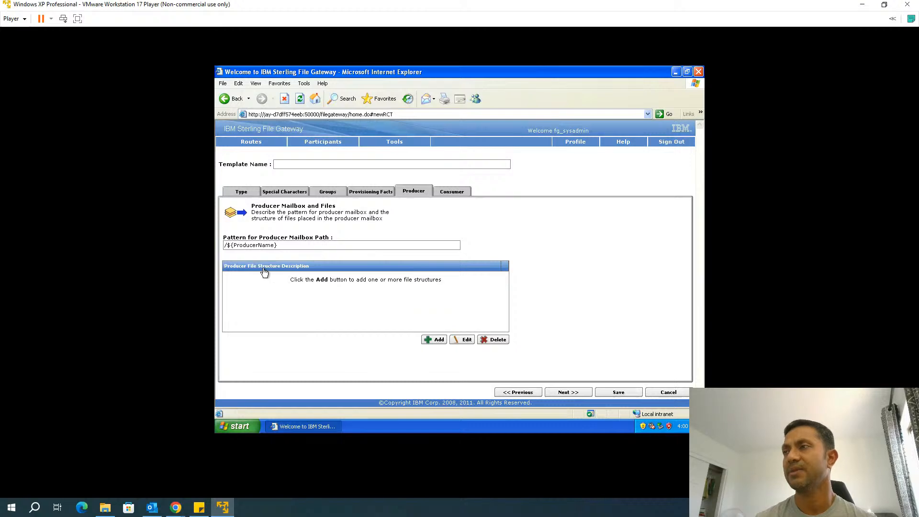
Add and save a Text producer file structure matching .+
{"action": "left_click", "coordinate": [430, 340]}
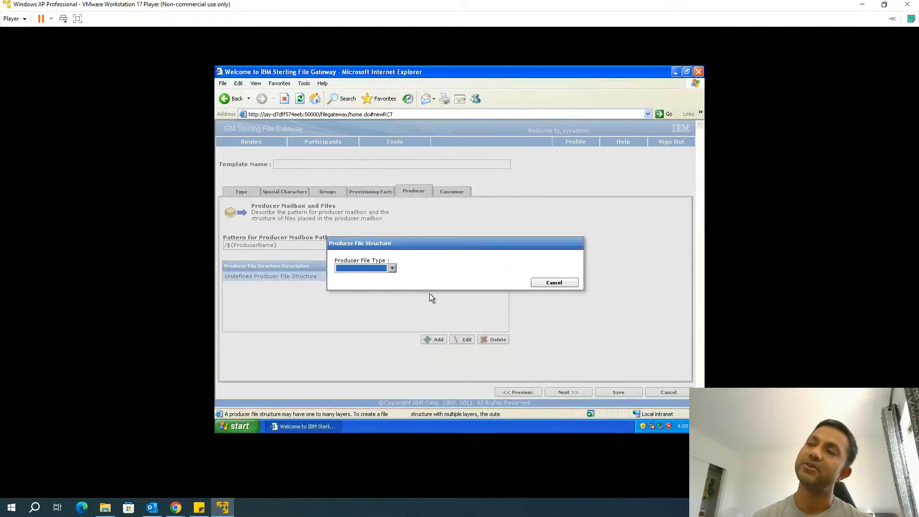
{"action": "left_click", "coordinate": [388, 269]}
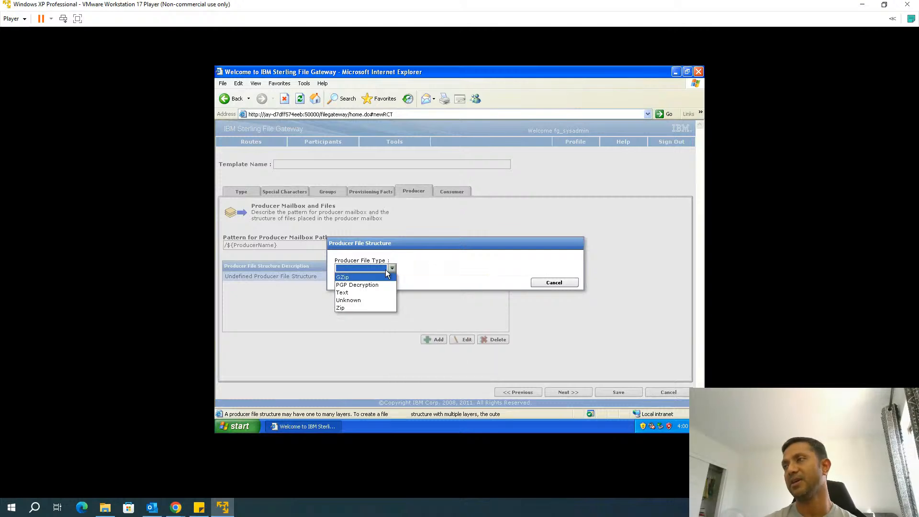
{"action": "left_click", "coordinate": [346, 296]}
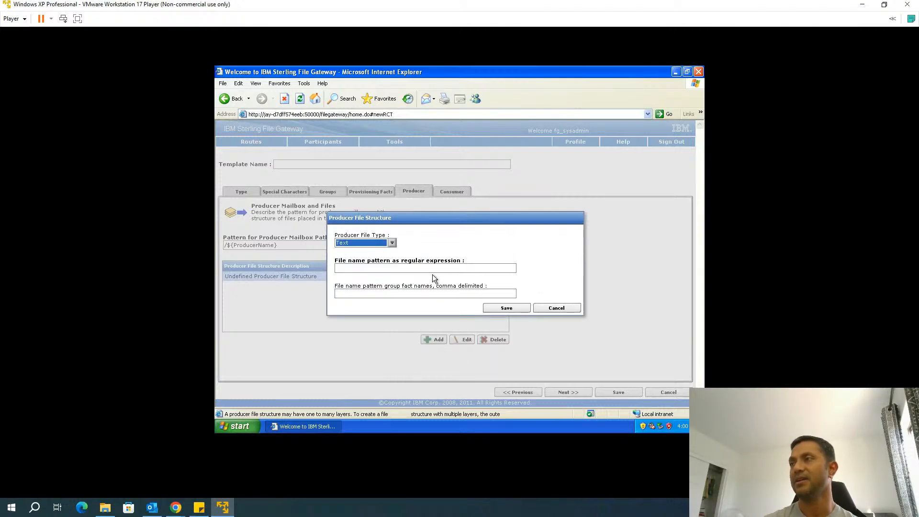
{"action": "left_click", "coordinate": [424, 269]}
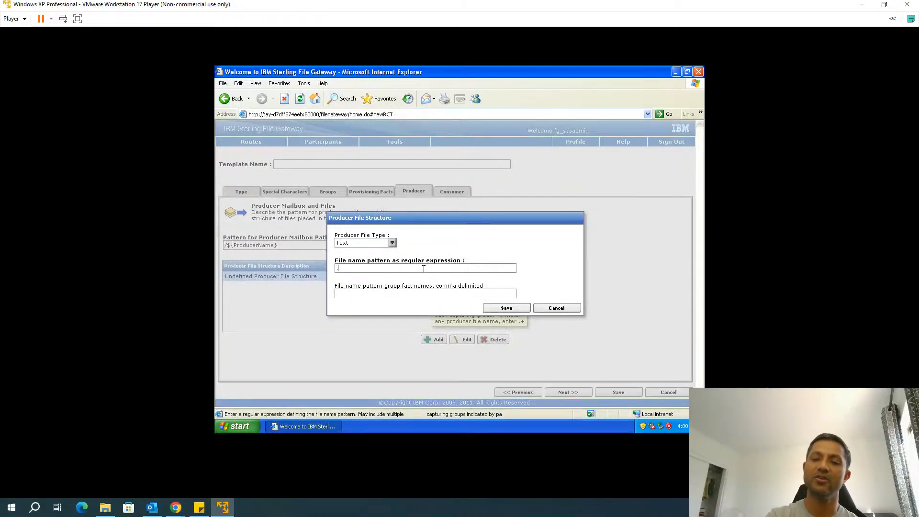
{"action": "key", "text": "Tab"}
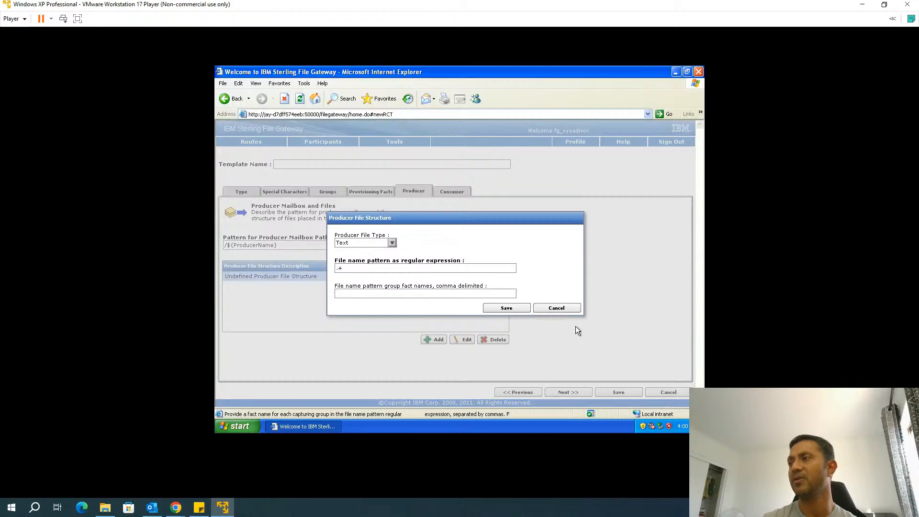
{"action": "left_click", "coordinate": [517, 310]}
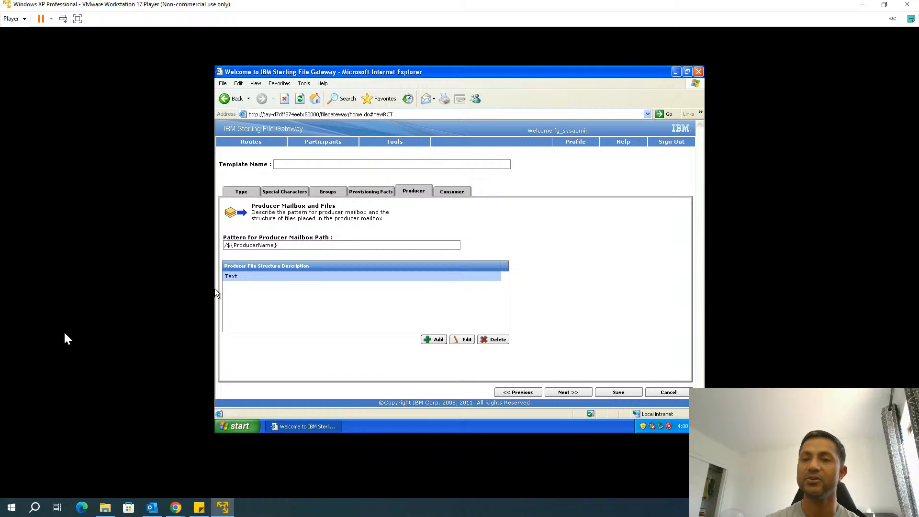
{"action": "left_click", "coordinate": [580, 395]}
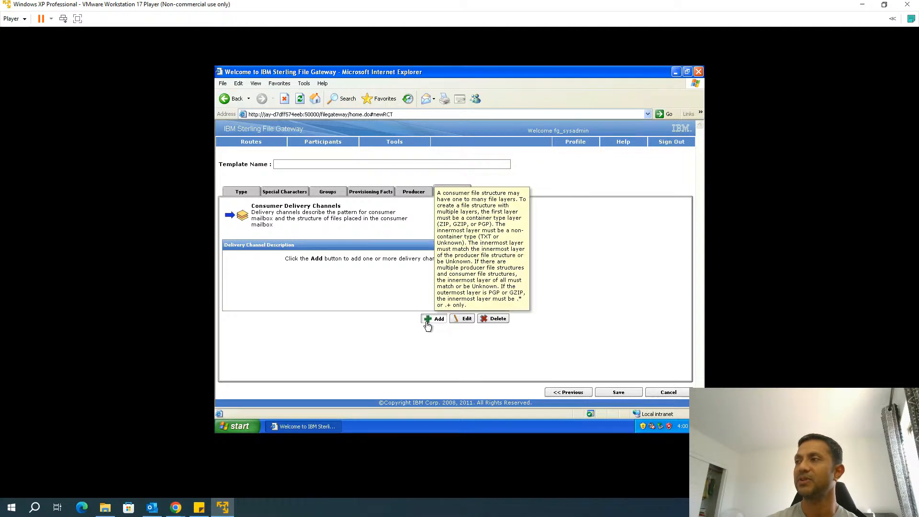
Add a Text delivery channel to /${ConsumerName}/Inbox, created on demand, with file name ConsumerName
{"action": "left_click", "coordinate": [425, 320]}
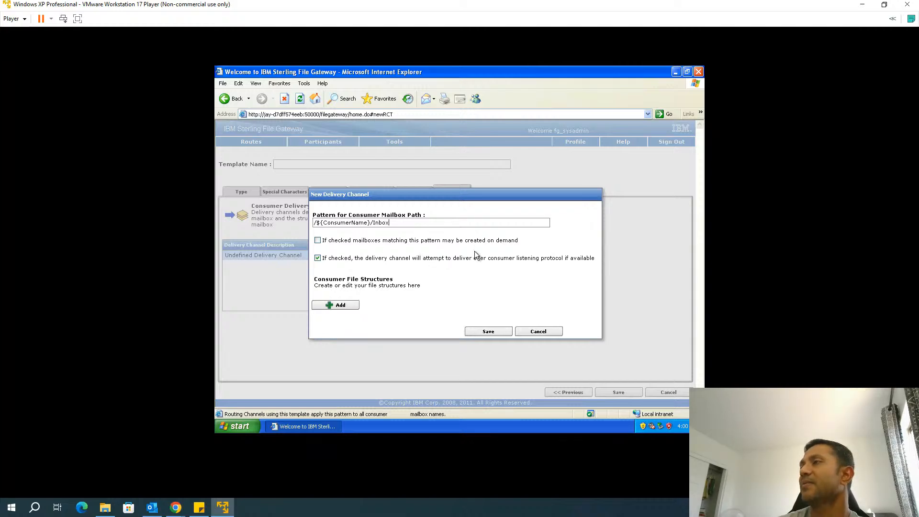
{"action": "left_click", "coordinate": [317, 239]}
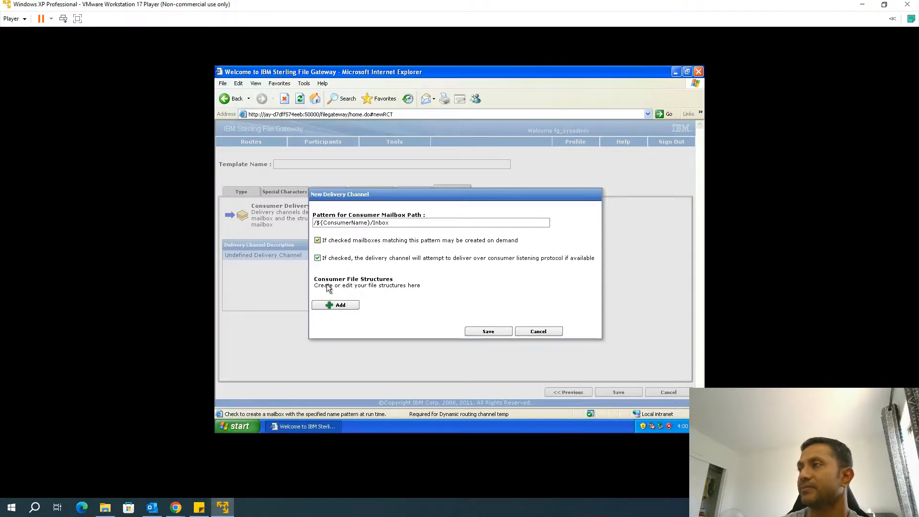
{"action": "left_click", "coordinate": [341, 306]}
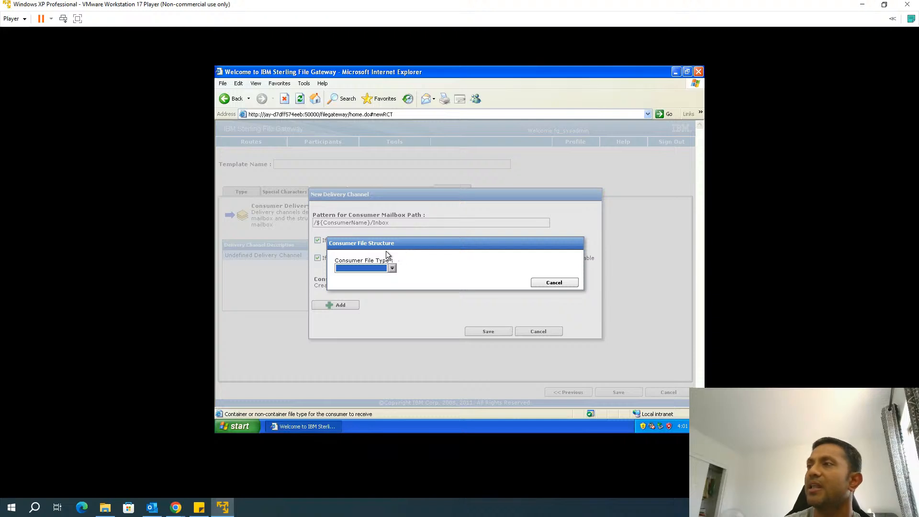
{"action": "left_click", "coordinate": [390, 269]}
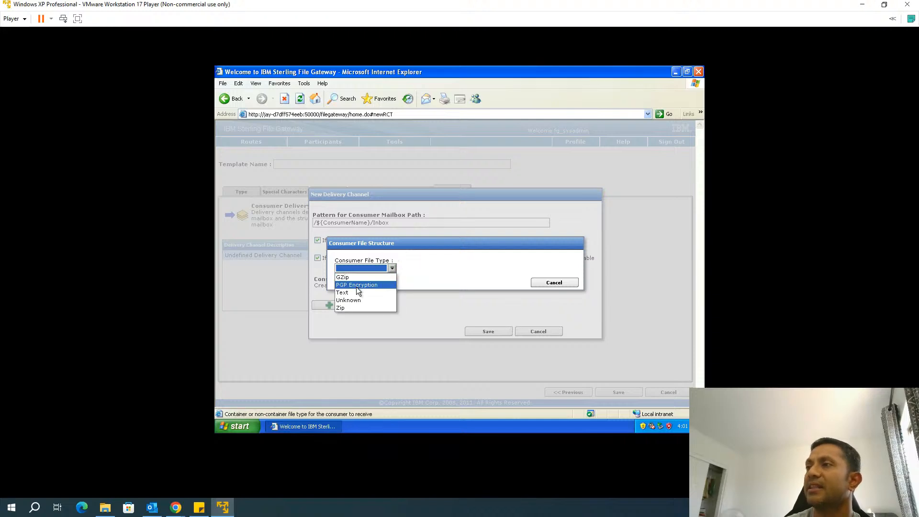
{"action": "left_click", "coordinate": [342, 294]}
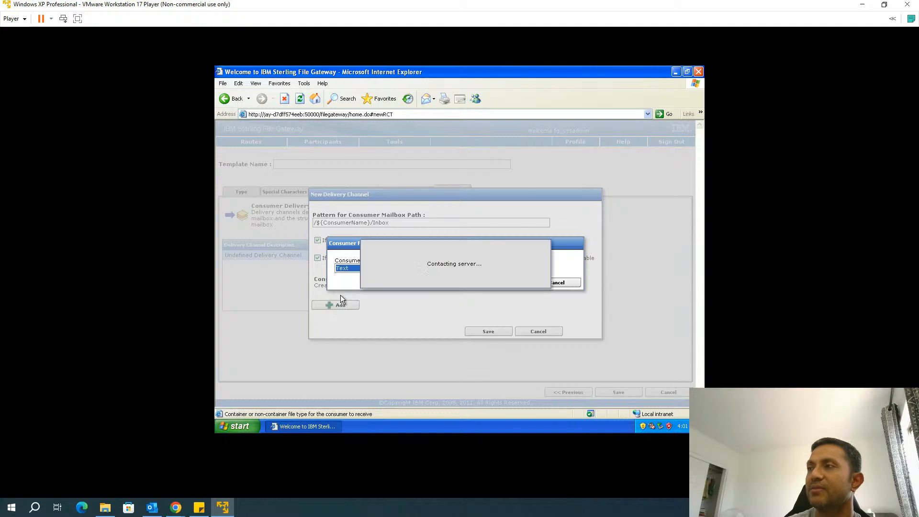
{"action": "left_click", "coordinate": [407, 282]}
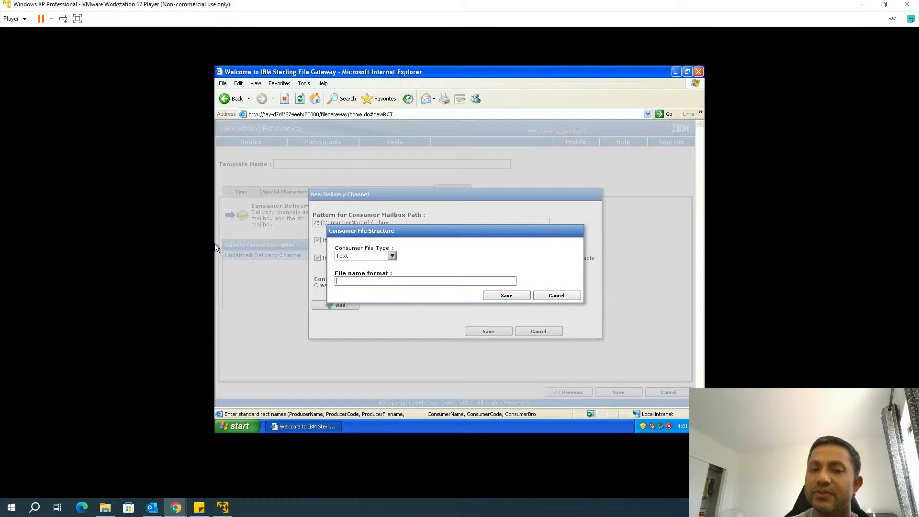
{"action": "left_click", "coordinate": [395, 280]}
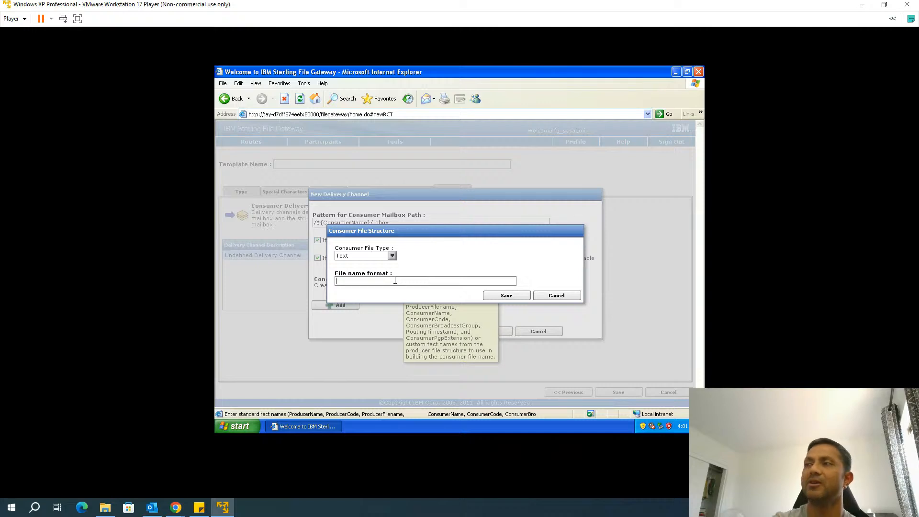
{"action": "type", "text": "Consume"}
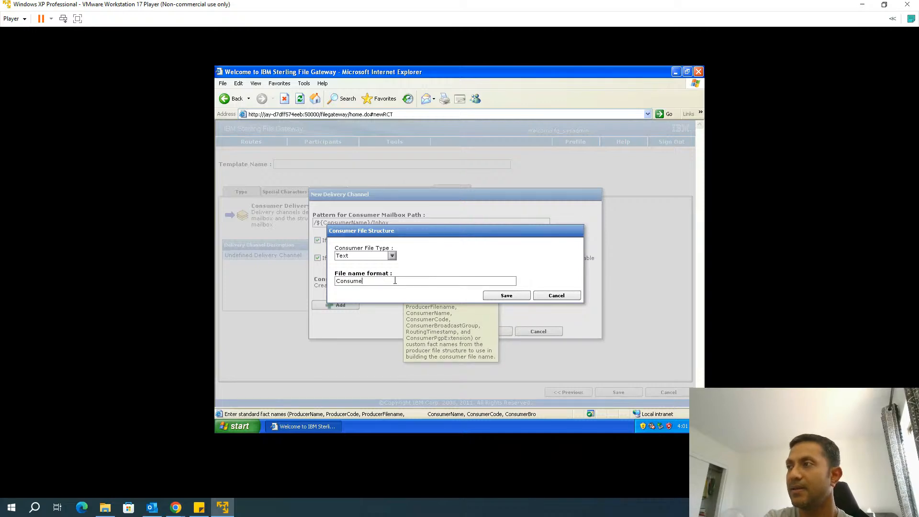
{"action": "type", "text": "rName"}
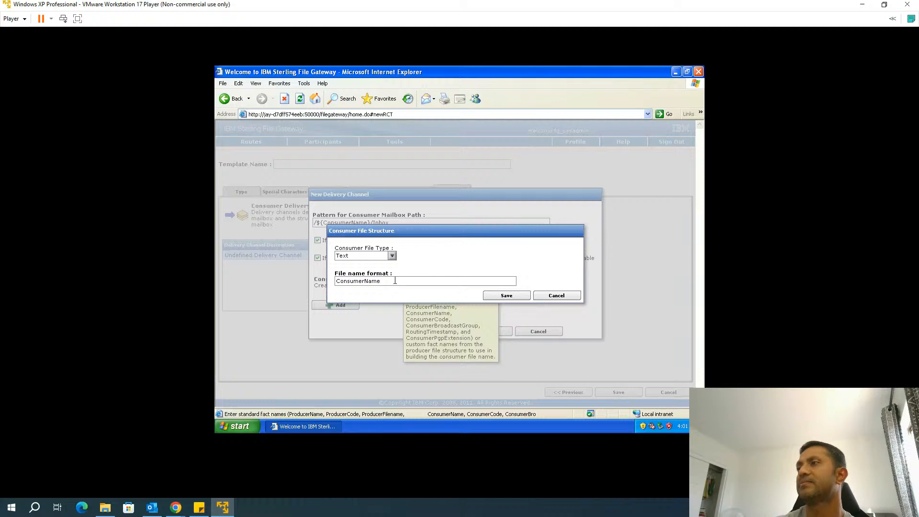
{"action": "left_click", "coordinate": [513, 296]}
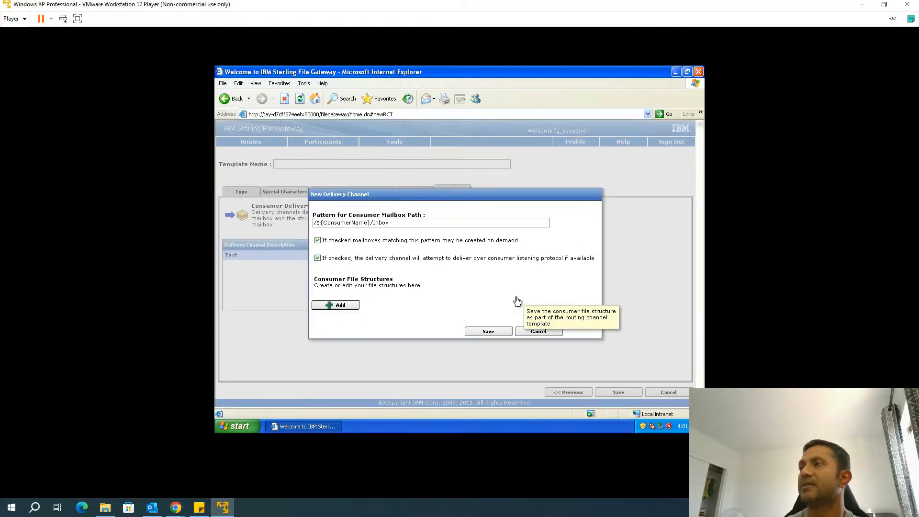
{"action": "left_click", "coordinate": [494, 334]}
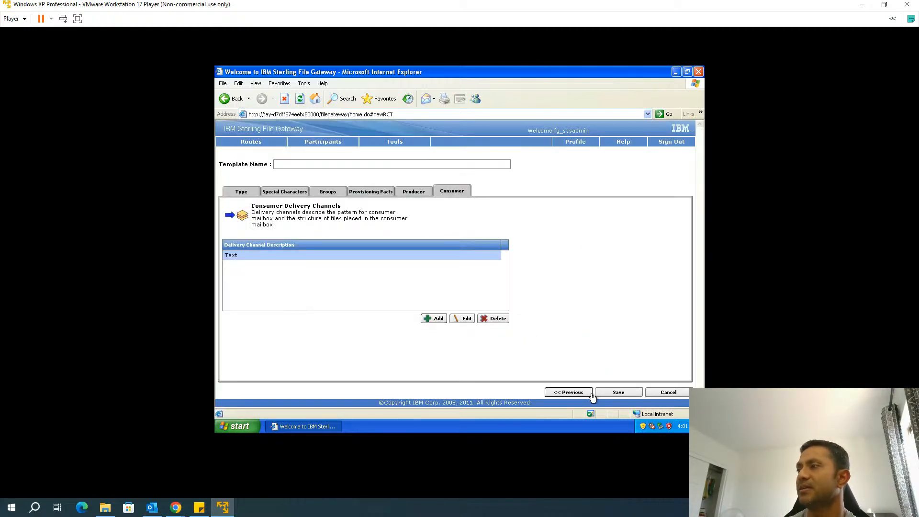
Name the routing channel template FirstStatic and save it after the required-field warning
{"action": "left_click", "coordinate": [616, 394]}
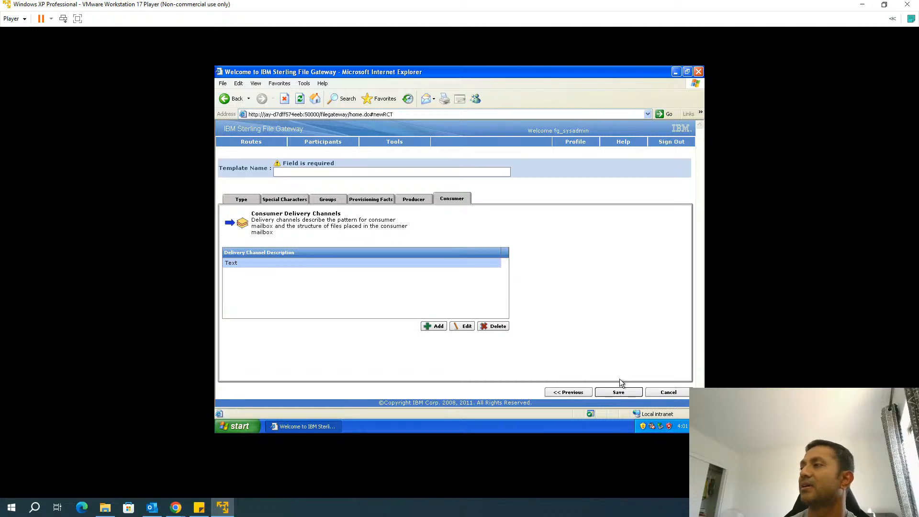
{"action": "left_click", "coordinate": [618, 392]}
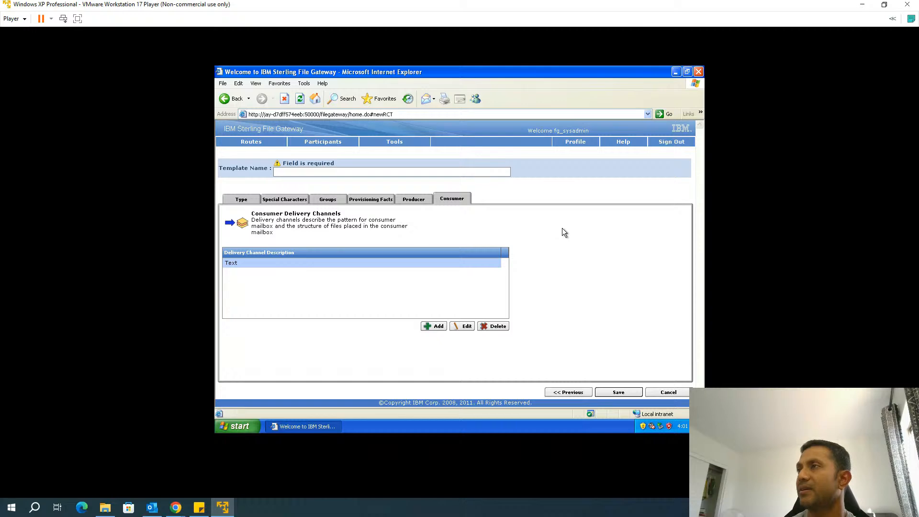
{"action": "left_click", "coordinate": [289, 172]}
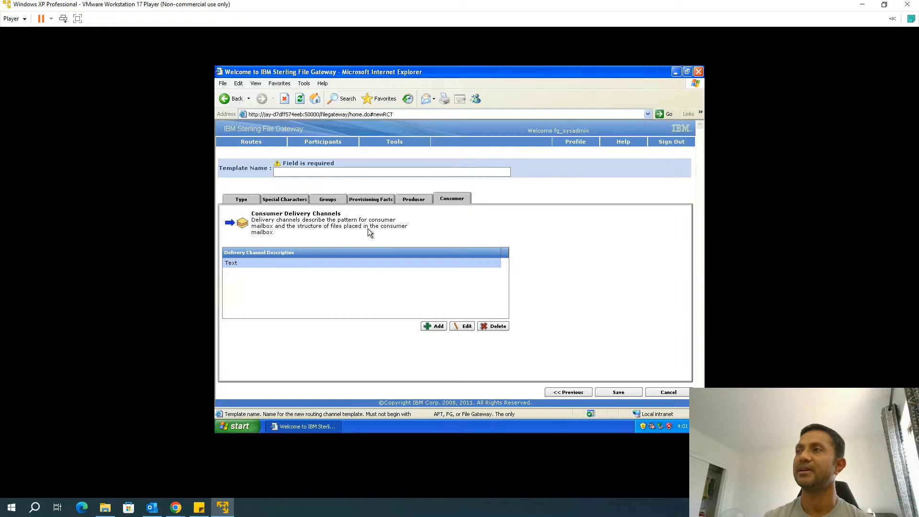
{"action": "type", "text": "First"}
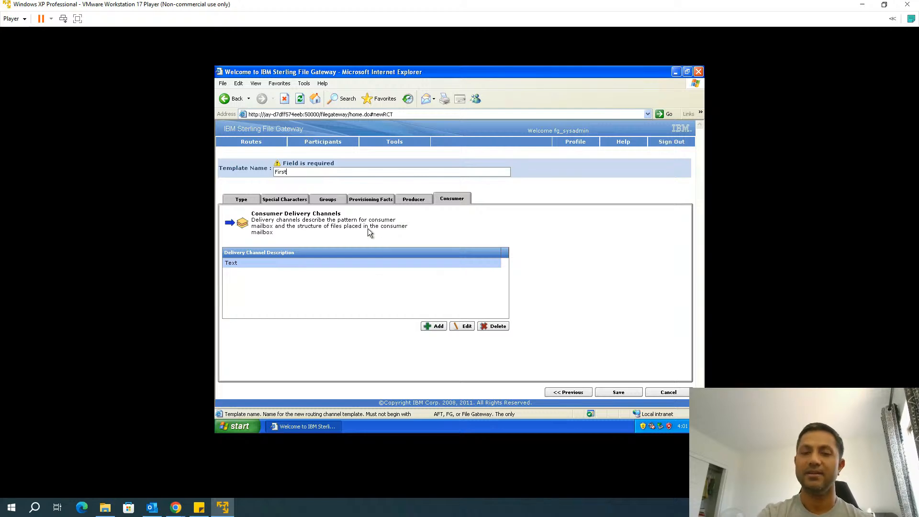
{"action": "type", "text": "Static"}
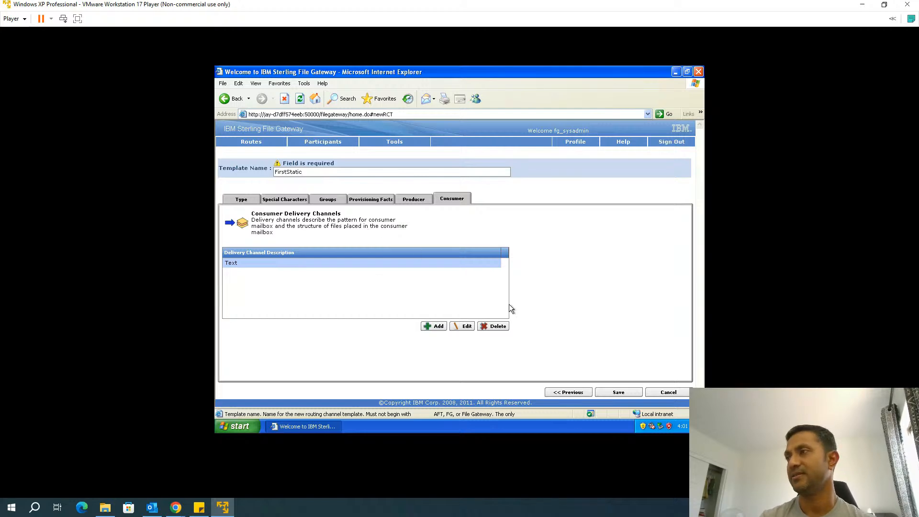
{"action": "left_click", "coordinate": [618, 391]}
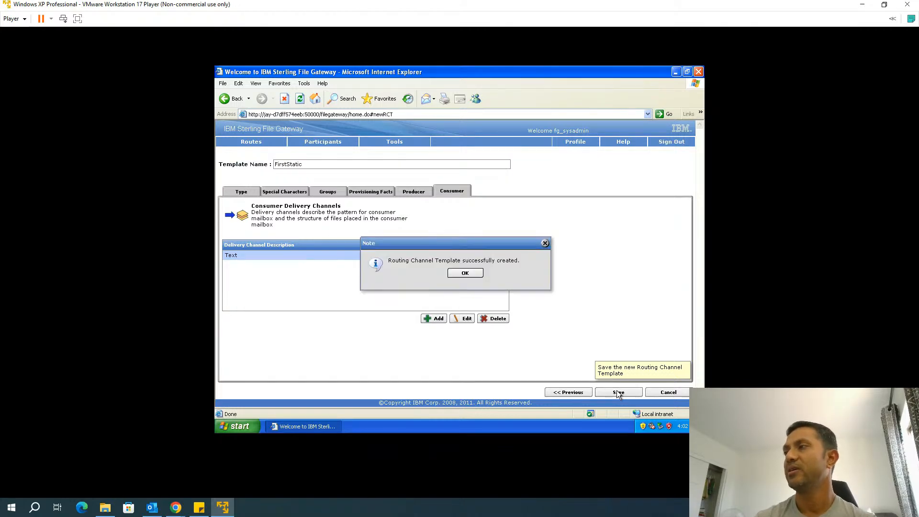
Review the FirstStatic template's groups, provisioning fact and delivery channel details
{"action": "left_click", "coordinate": [469, 274]}
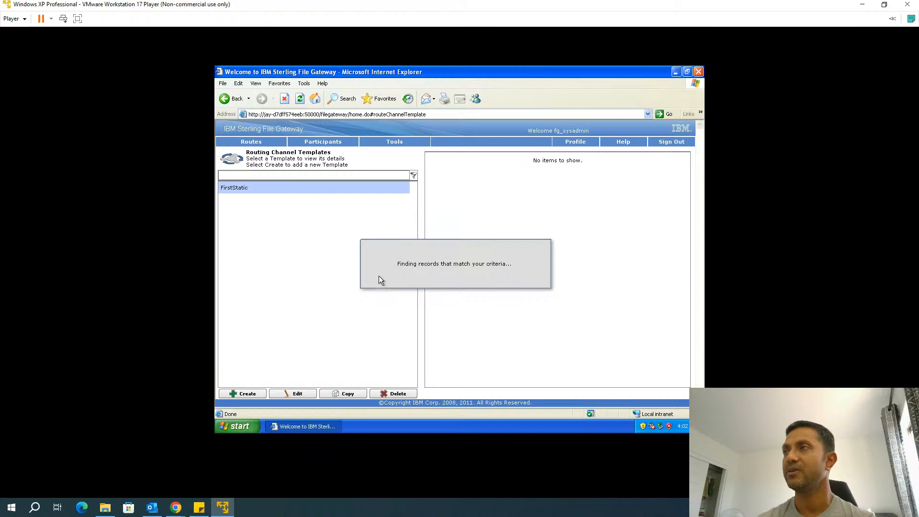
{"action": "left_click", "coordinate": [261, 187]}
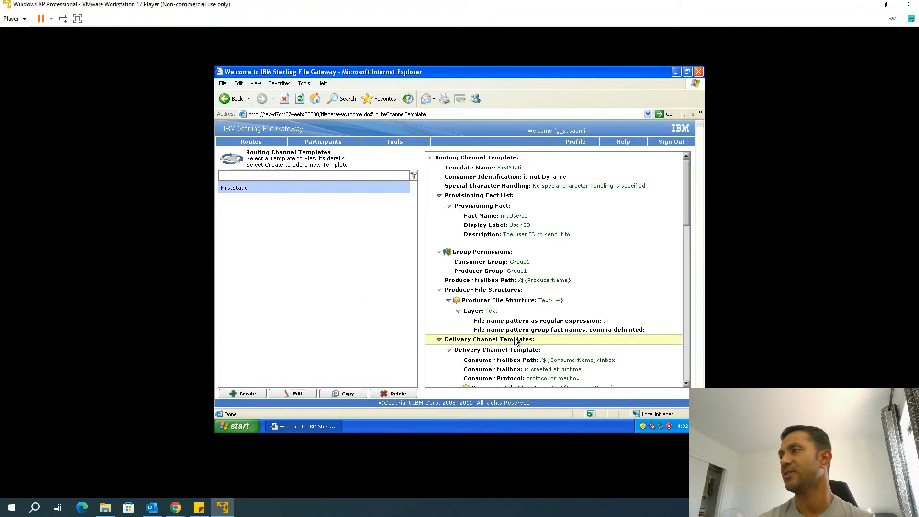
{"action": "scroll", "coordinate": [516, 342], "scroll_direction": "down", "scroll_amount": 5}
{"action": "scroll", "coordinate": [514, 341], "scroll_direction": "up", "scroll_amount": 5}
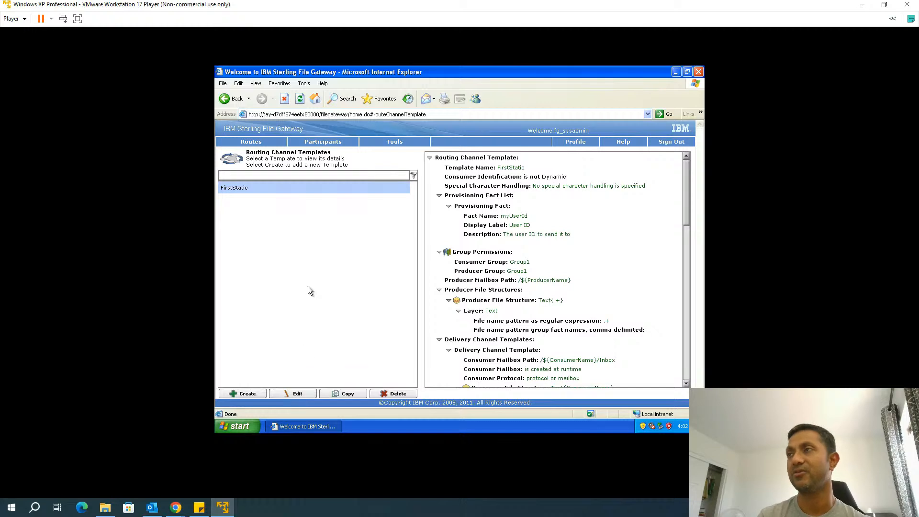
{"action": "left_click", "coordinate": [249, 142]}
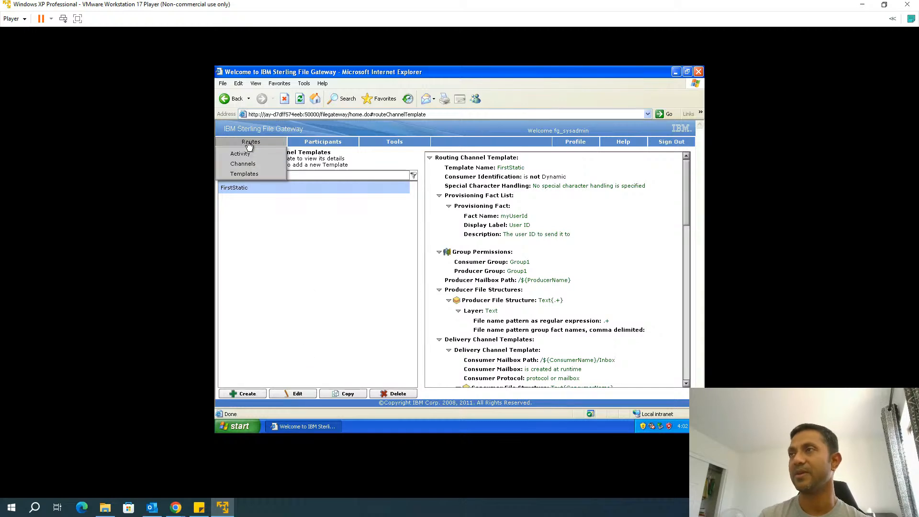
Begin a new routing channel from the Channels page, then abandon the form after an error
{"action": "left_click", "coordinate": [214, 156]}
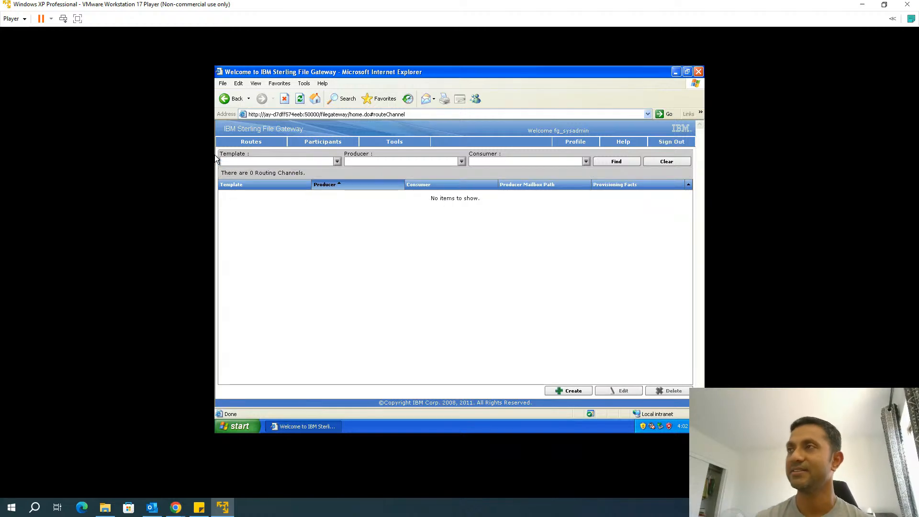
{"action": "left_click", "coordinate": [567, 392]}
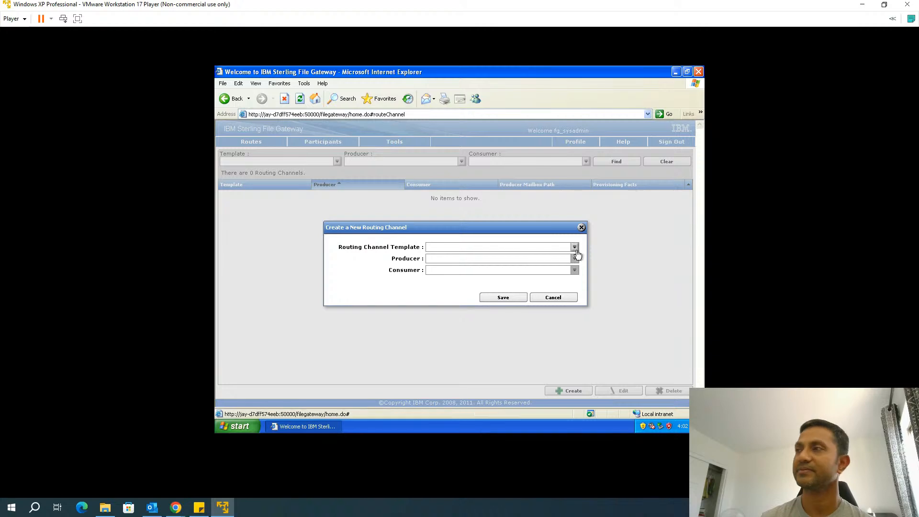
{"action": "left_click", "coordinate": [460, 249]}
{"action": "type", "text": "First_Tem"}
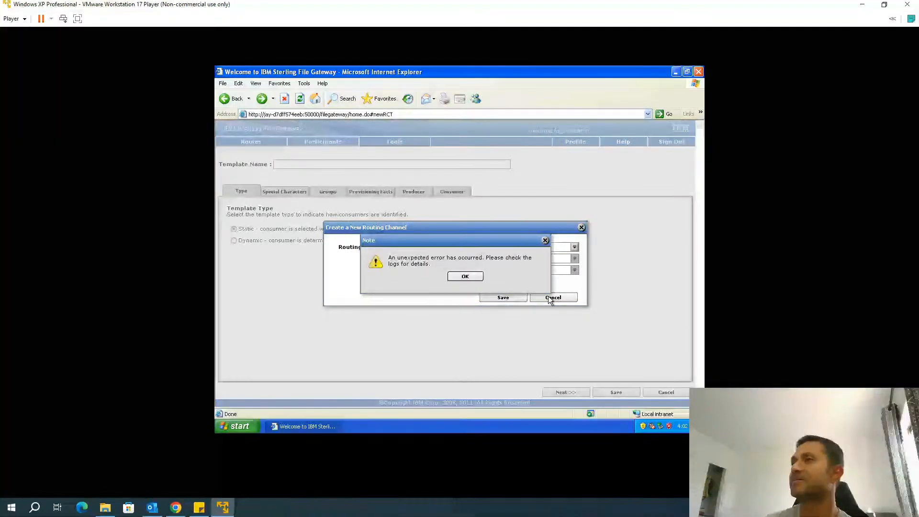
{"action": "left_click", "coordinate": [464, 276]}
{"action": "left_click", "coordinate": [266, 144]}
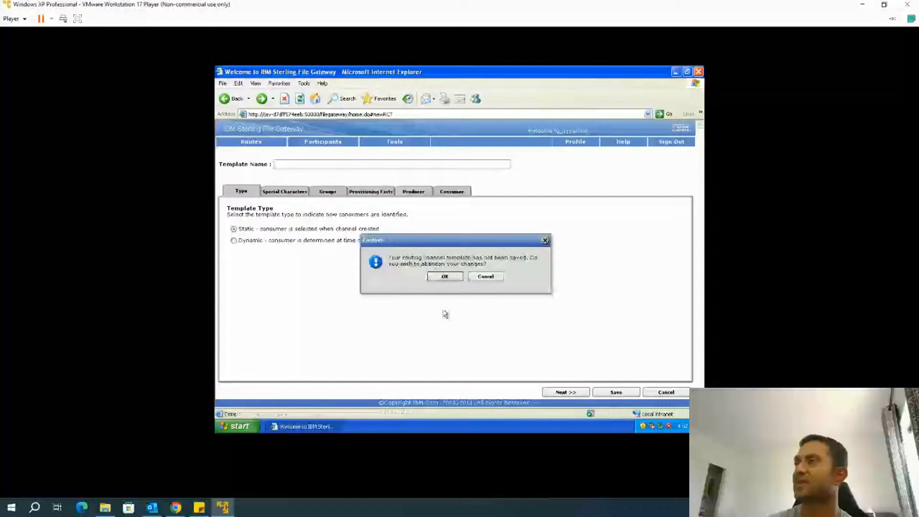
{"action": "left_click", "coordinate": [444, 277]}
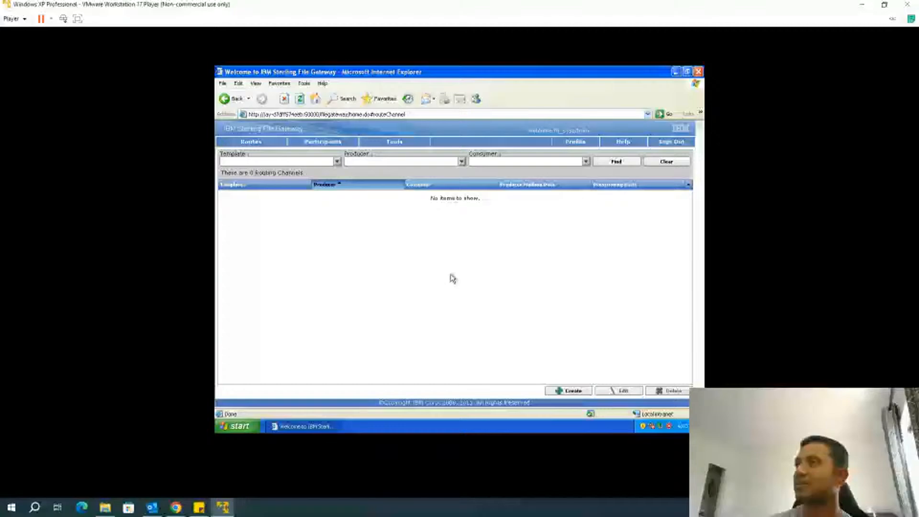
Retry creating the routing channel, dismissing the warnings about the template field
{"action": "left_click", "coordinate": [569, 390]}
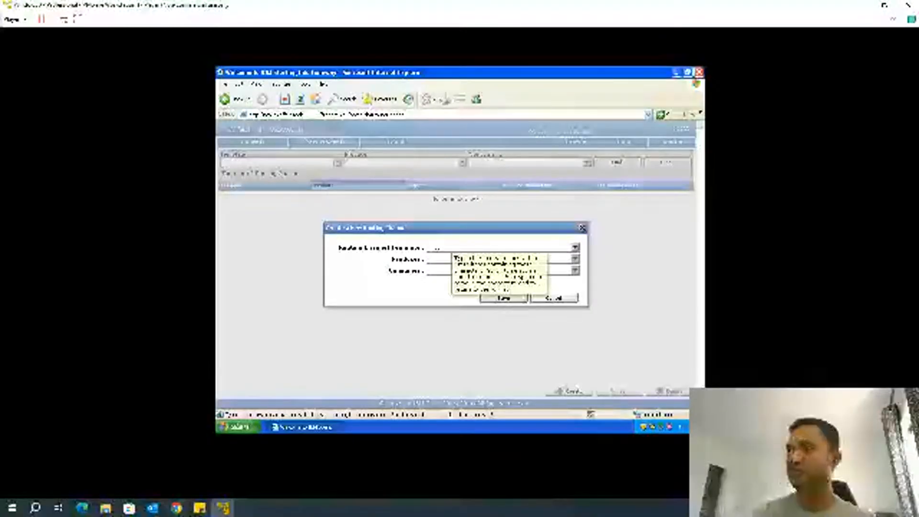
{"action": "left_click", "coordinate": [503, 297]}
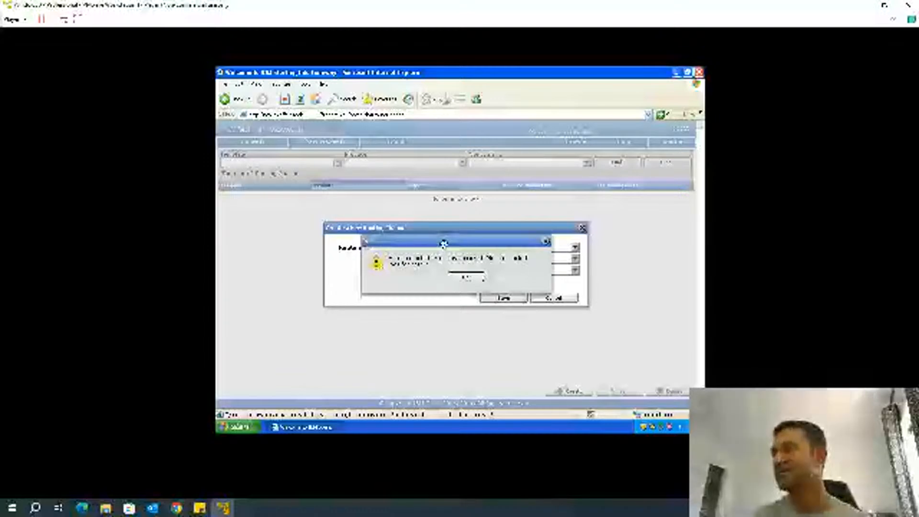
{"action": "left_click", "coordinate": [468, 277]}
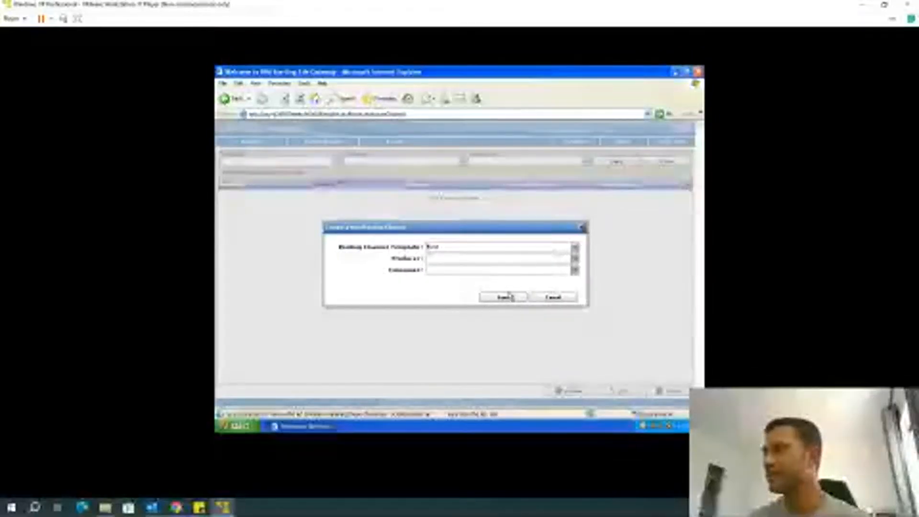
{"action": "left_click", "coordinate": [487, 249]}
{"action": "type", "text": "RoutingCh"}
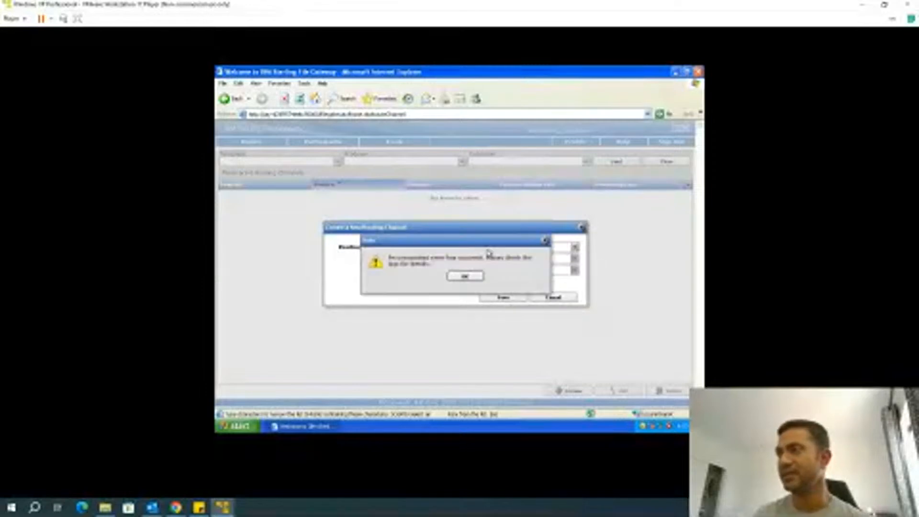
{"action": "left_click", "coordinate": [467, 276]}
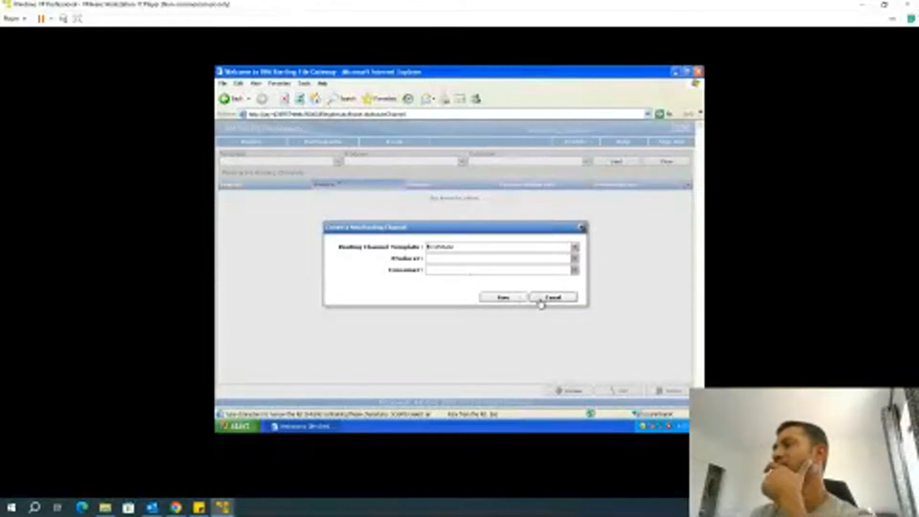
Save a channel from FirstStatic with Partner2 as producer, Partner1 as consumer, and User ID
{"action": "left_click", "coordinate": [574, 247]}
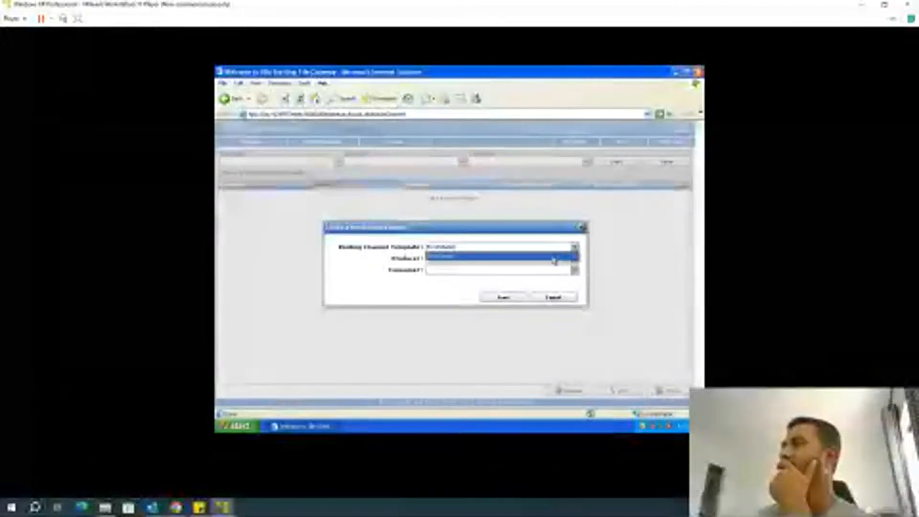
{"action": "left_click", "coordinate": [553, 257]}
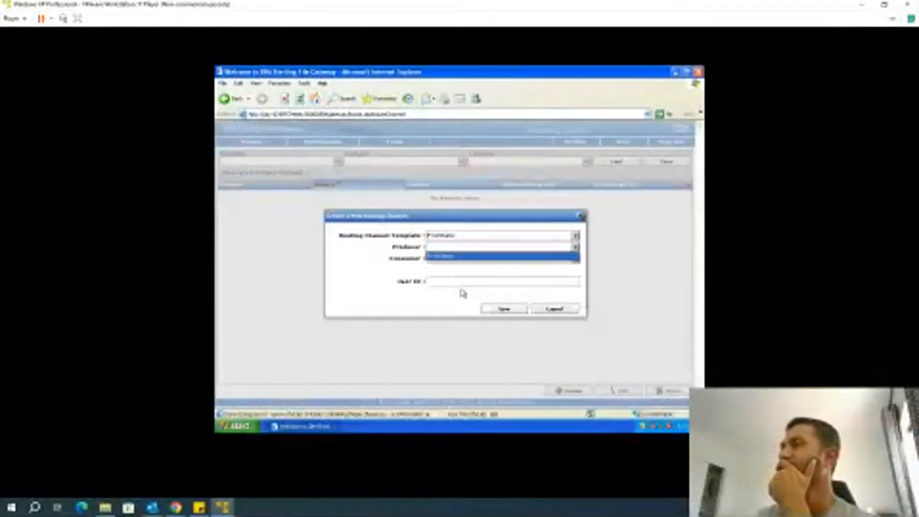
{"action": "left_click", "coordinate": [446, 246]}
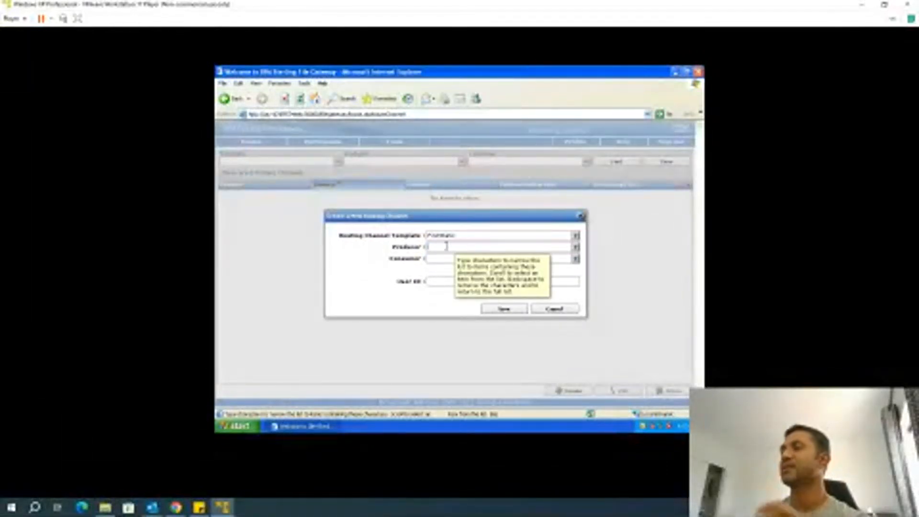
{"action": "type", "text": "Te"}
{"action": "key", "text": "BackSpace"}
{"action": "key", "text": "BackSpace"}
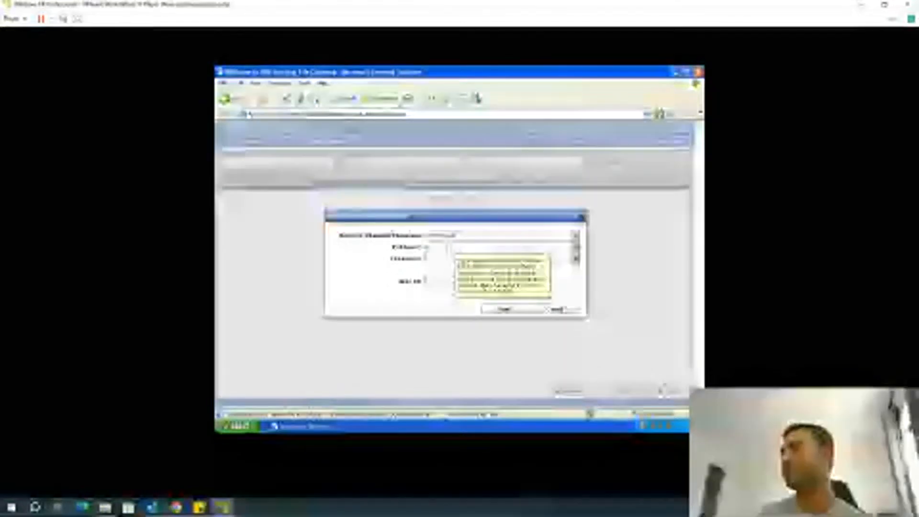
{"action": "left_click", "coordinate": [575, 247]}
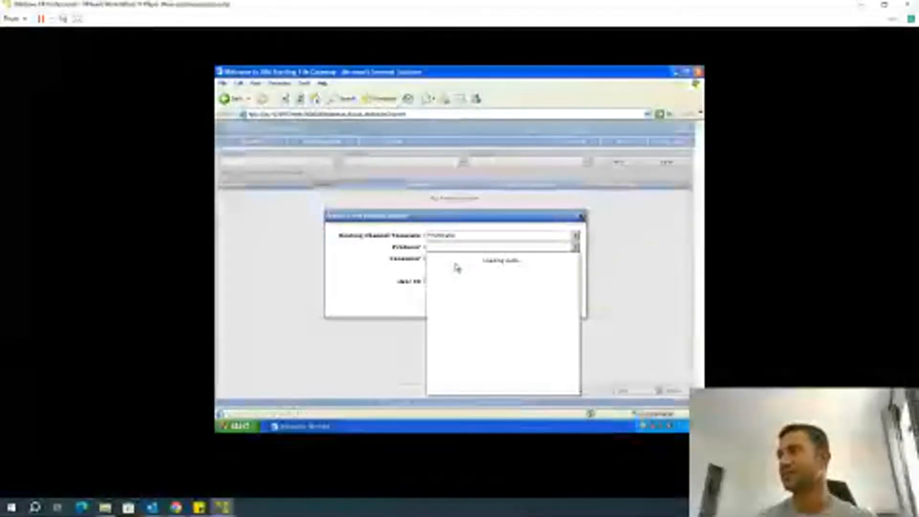
{"action": "left_click", "coordinate": [450, 268]}
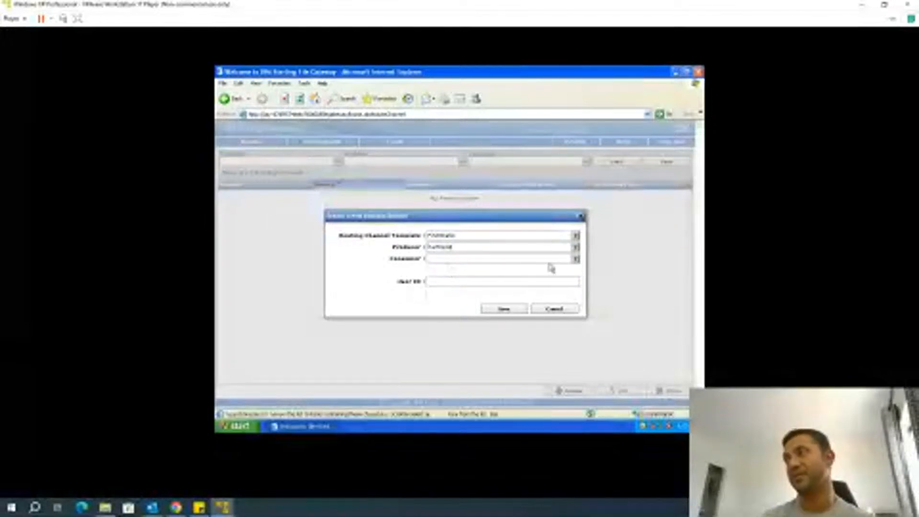
{"action": "left_click", "coordinate": [575, 259]}
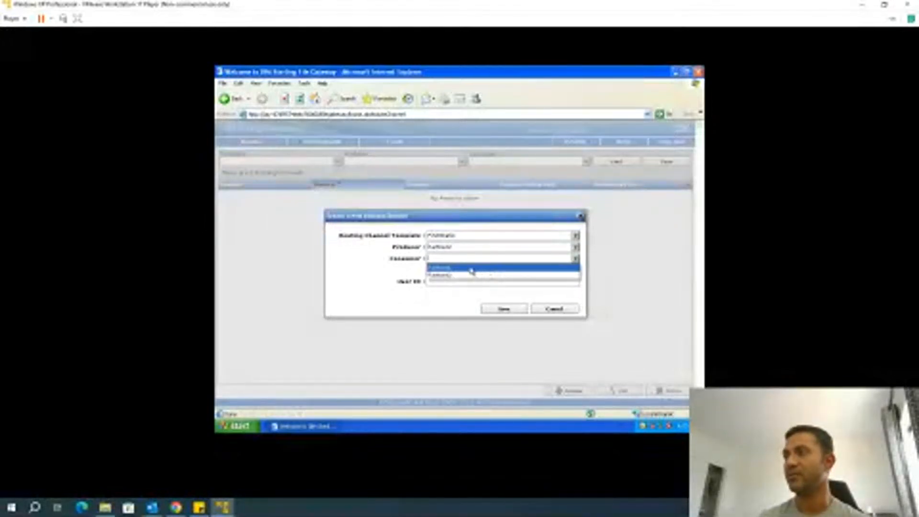
{"action": "left_click", "coordinate": [471, 269]}
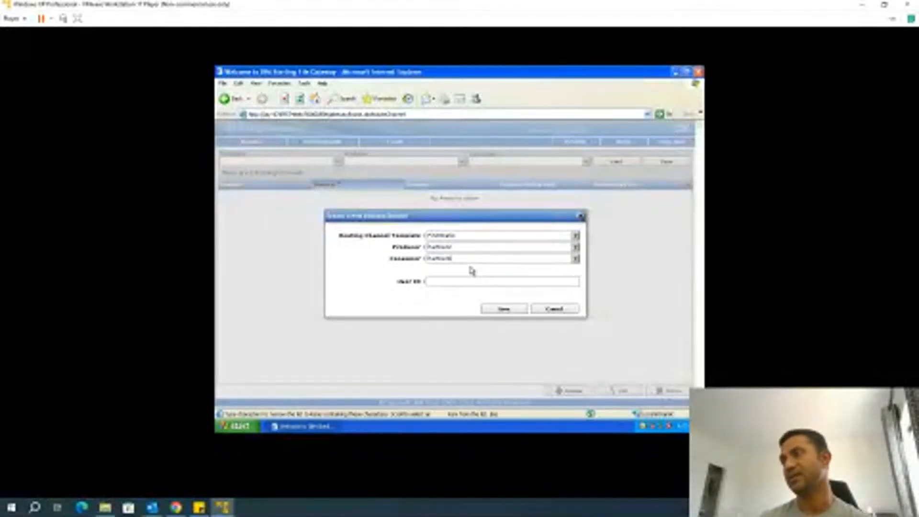
{"action": "left_click", "coordinate": [438, 283]}
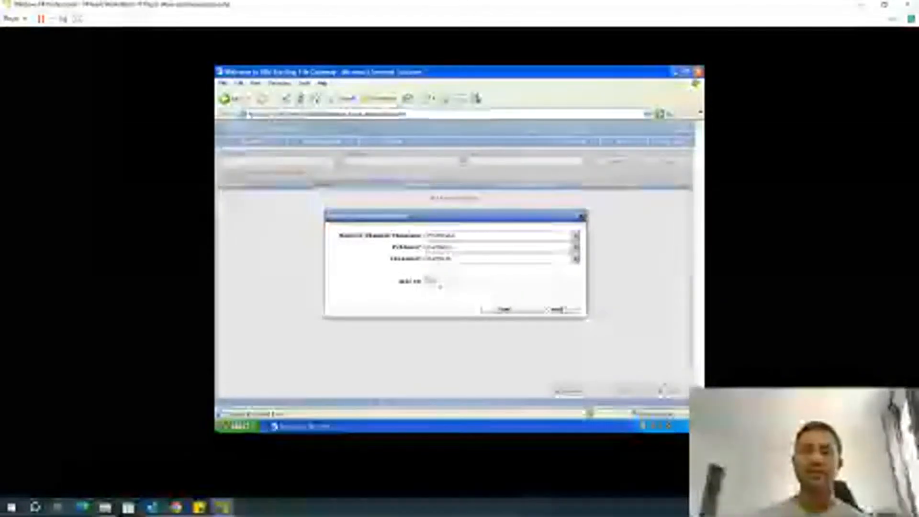
{"action": "left_click", "coordinate": [520, 311]}
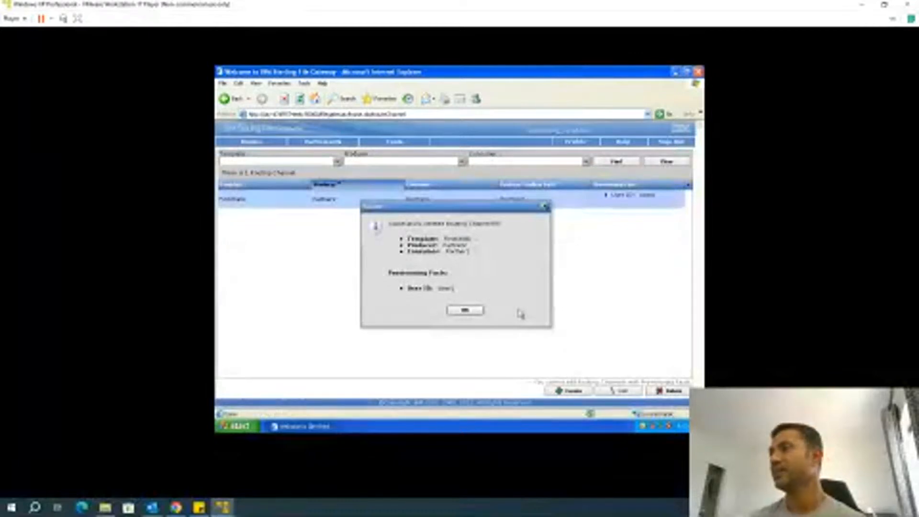
Acknowledge the channel creation message and sign out of File Gateway
{"action": "left_click", "coordinate": [463, 310]}
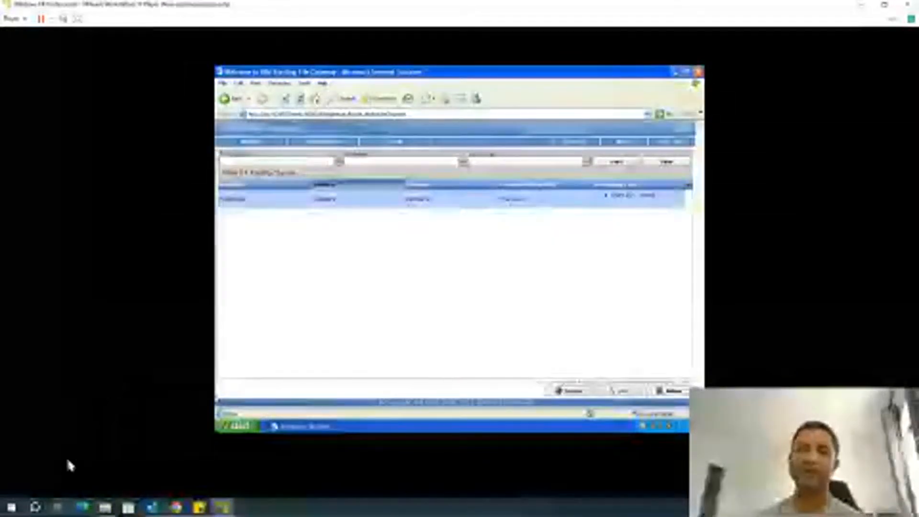
{"action": "left_click", "coordinate": [683, 146]}
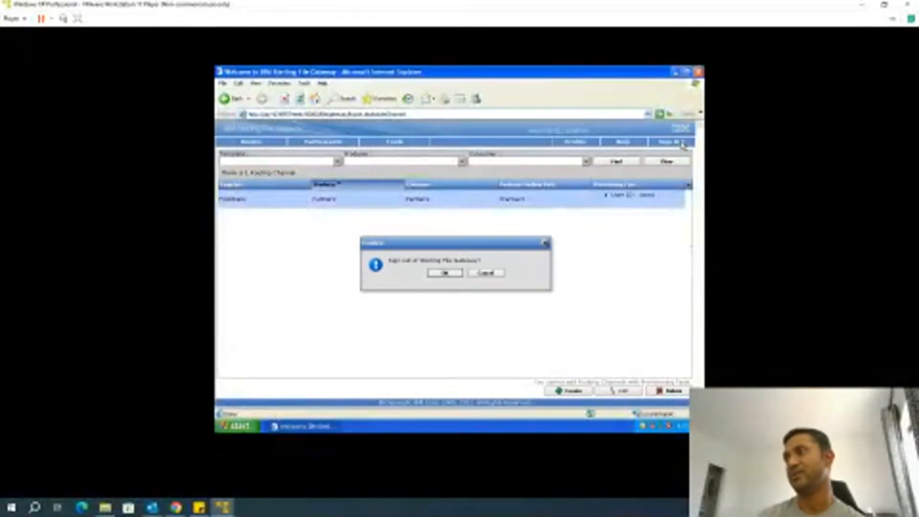
{"action": "left_click", "coordinate": [457, 273]}
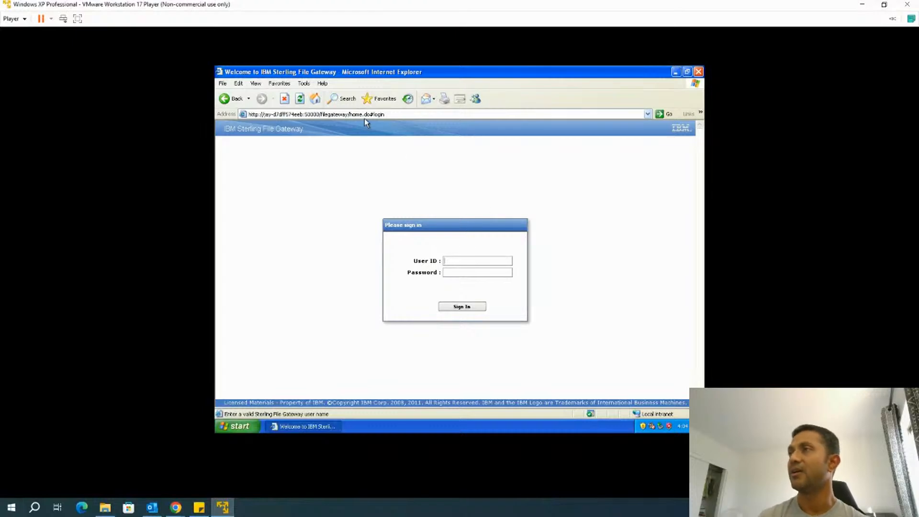
Change the browser address to end in myfilegateway/ and load the sign-in page
{"action": "left_click", "coordinate": [383, 117]}
{"action": "left_click", "coordinate": [392, 114]}
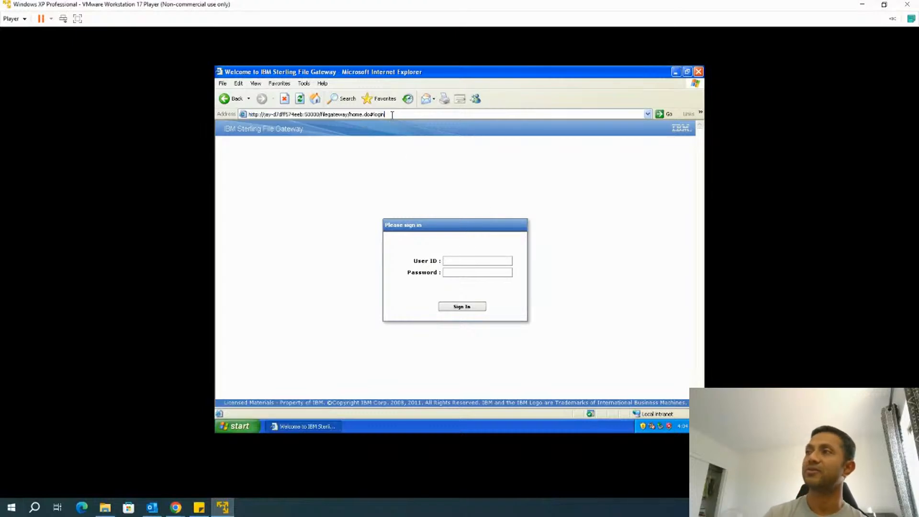
{"action": "key", "text": "BackSpace"}
{"action": "key", "text": "BackSpace"}
{"action": "key", "text": "BackSpace"}
{"action": "key", "text": "BackSpace"}
{"action": "key", "text": "BackSpace"}
{"action": "key", "text": "BackSpace"}
{"action": "key", "text": "BackSpace"}
{"action": "key", "text": "BackSpace"}
{"action": "key", "text": "BackSpace"}
{"action": "key", "text": "BackSpace"}
{"action": "key", "text": "BackSpace"}
{"action": "key", "text": "BackSpace"}
{"action": "key", "text": "BackSpace"}
{"action": "key", "text": "BackSpace"}
{"action": "key", "text": "BackSpace"}
{"action": "key", "text": "BackSpace"}
{"action": "key", "text": "BackSpace"}
{"action": "key", "text": "BackSpace"}
{"action": "key", "text": "BackSpace"}
{"action": "key", "text": "BackSpace"}
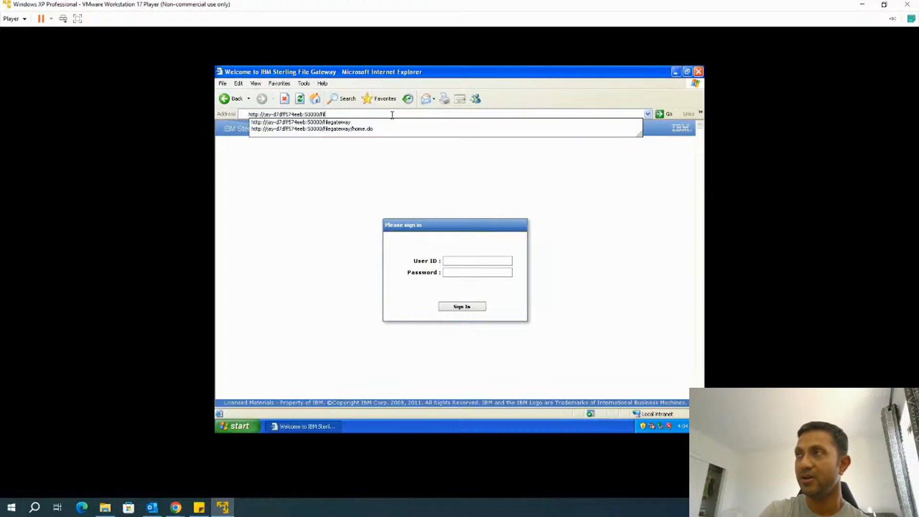
{"action": "key", "text": "BackSpace"}
{"action": "type", "text": "myfi"}
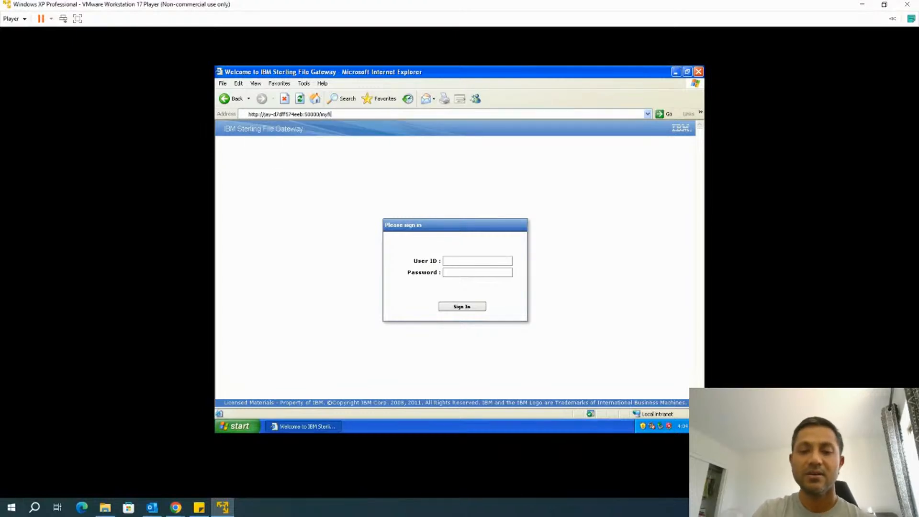
{"action": "type", "text": "legateway/"}
{"action": "key", "text": "Return"}
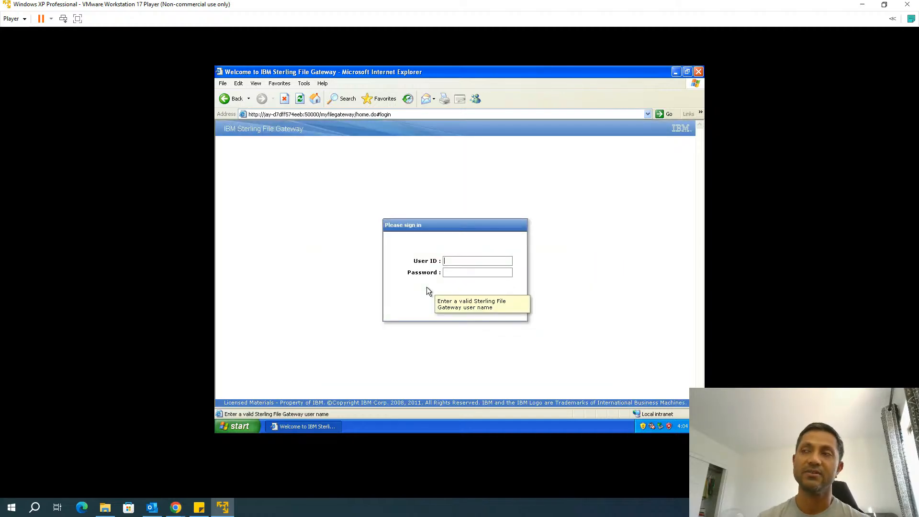
Sign in to myFileGateway as the partner2 user with its current password
{"action": "type", "text": "partner2"}
{"action": "key", "text": "Tab"}
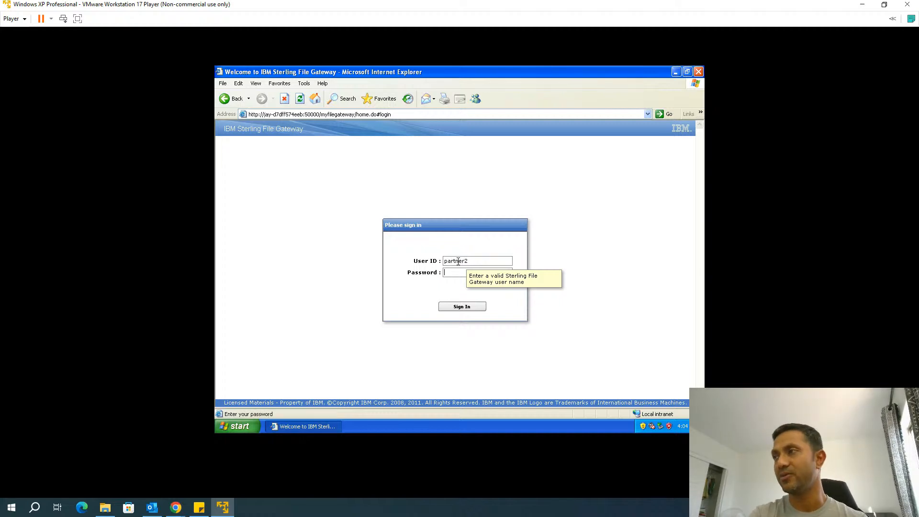
{"action": "type", "text": "•••"}
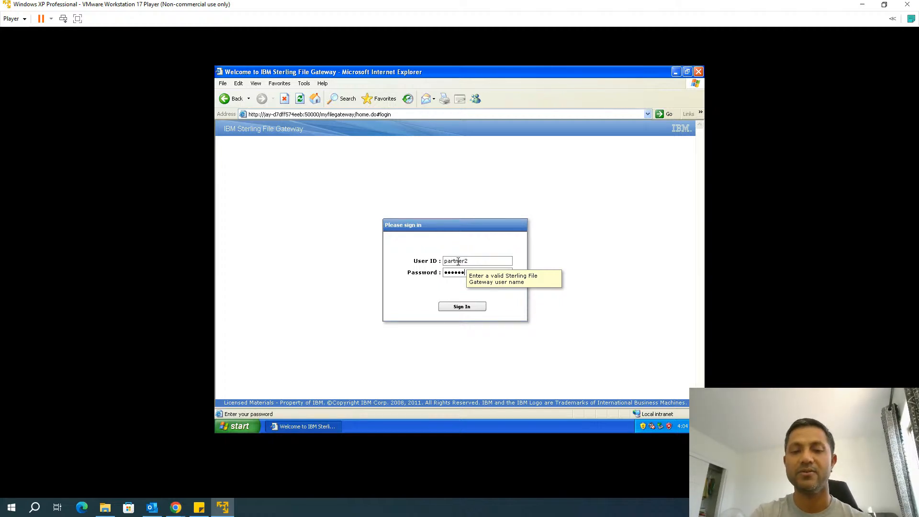
{"action": "type", "text": "••"}
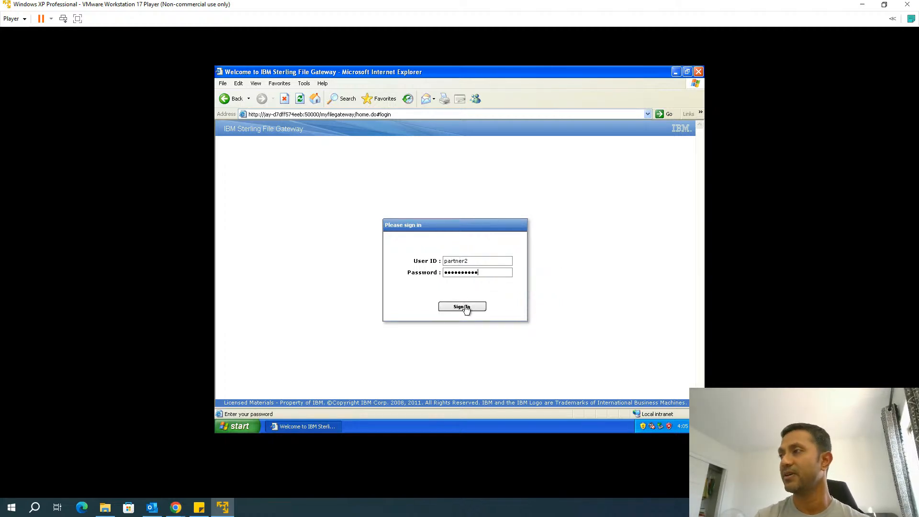
{"action": "left_click", "coordinate": [463, 306]}
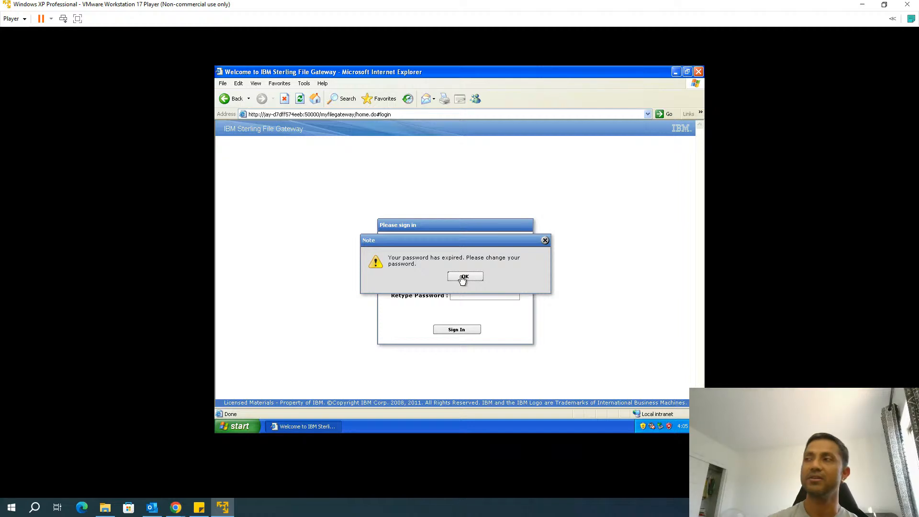
Replace the expired password with a new one and finish signing in
{"action": "left_click", "coordinate": [464, 277]}
{"action": "left_click", "coordinate": [456, 273]}
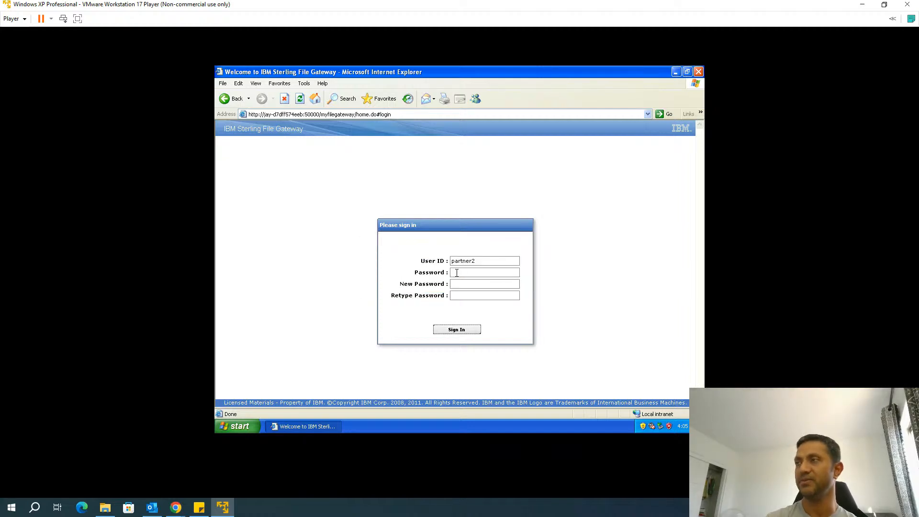
{"action": "type", "text": "password12"}
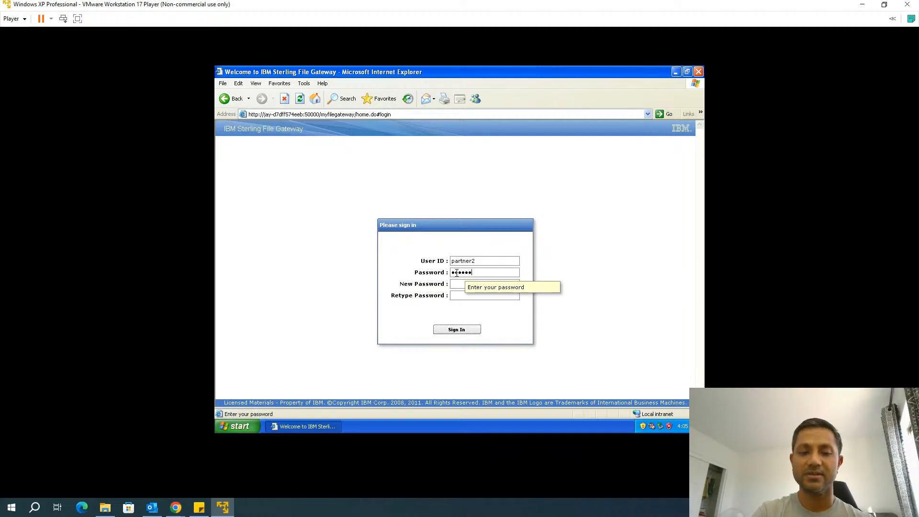
{"action": "key", "text": "Tab"}
{"action": "type", "text": "pa"}
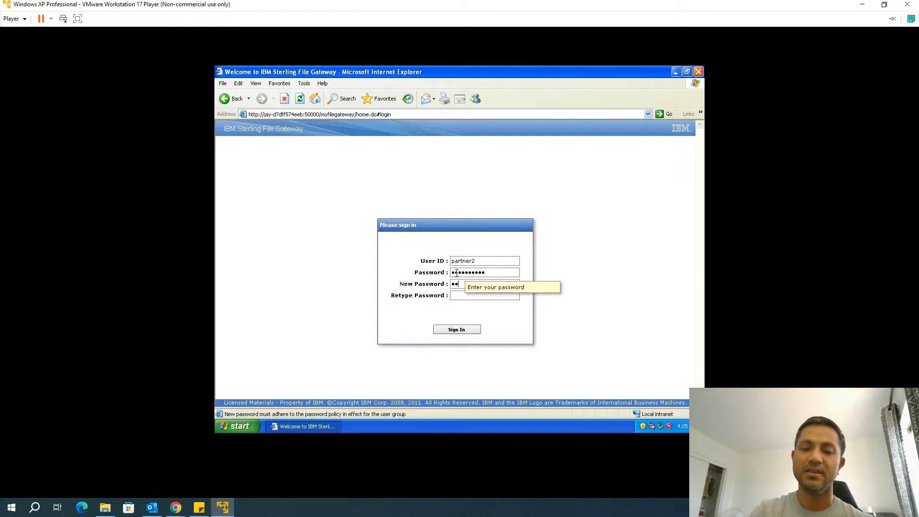
{"action": "key", "text": "Tab"}
{"action": "type", "text": "password123"}
{"action": "left_click", "coordinate": [465, 329]}
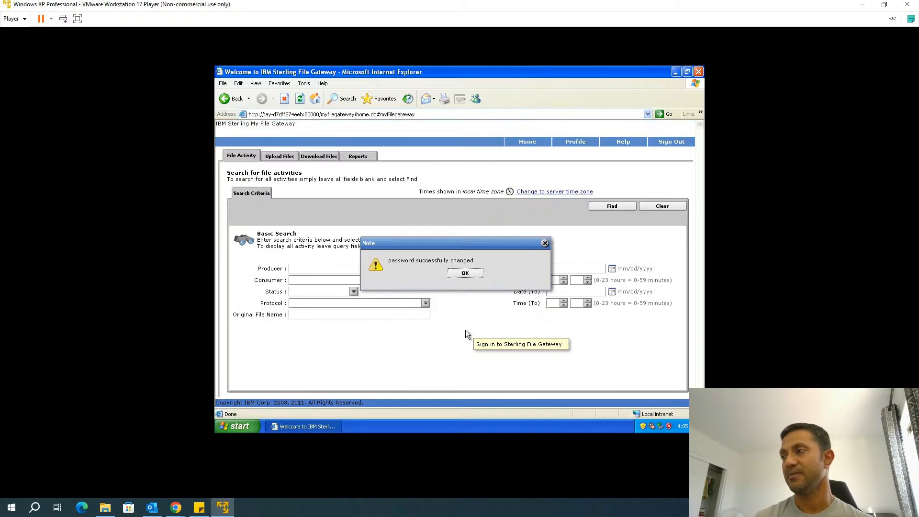
{"action": "left_click", "coordinate": [464, 273]}
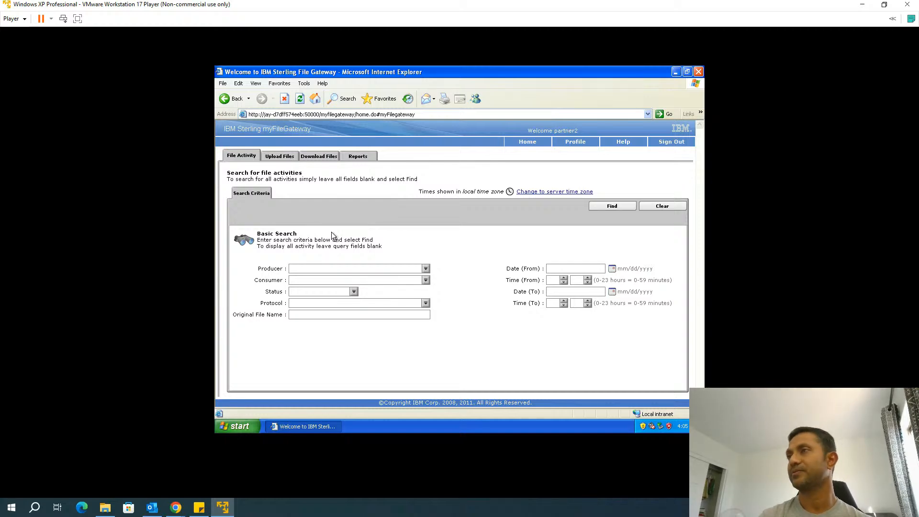
Try uploading MS SQL.txt to the /Inbox mailbox
{"action": "left_click", "coordinate": [281, 156]}
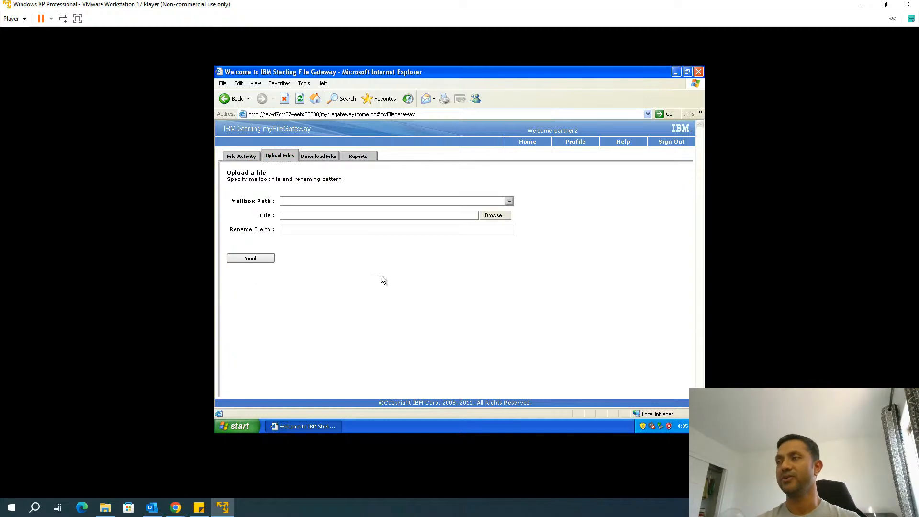
{"action": "left_click", "coordinate": [509, 202]}
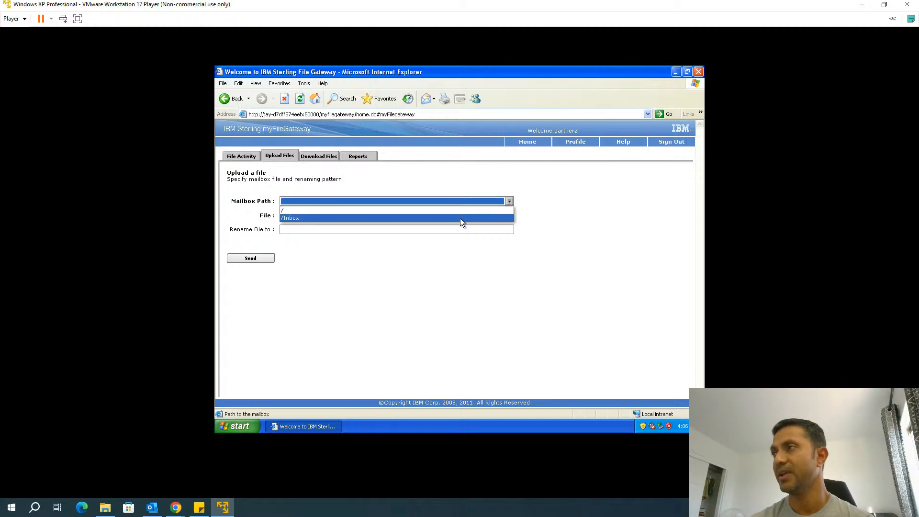
{"action": "left_click", "coordinate": [460, 218]}
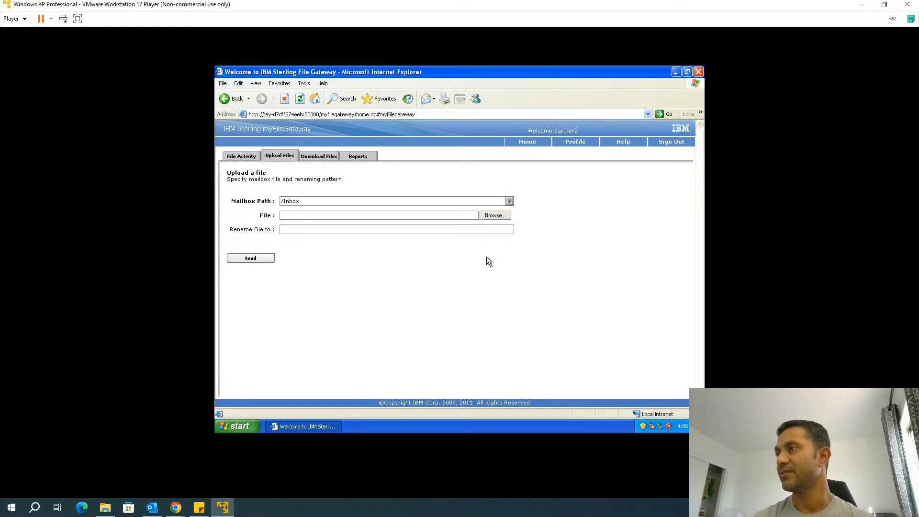
{"action": "left_click", "coordinate": [494, 215]}
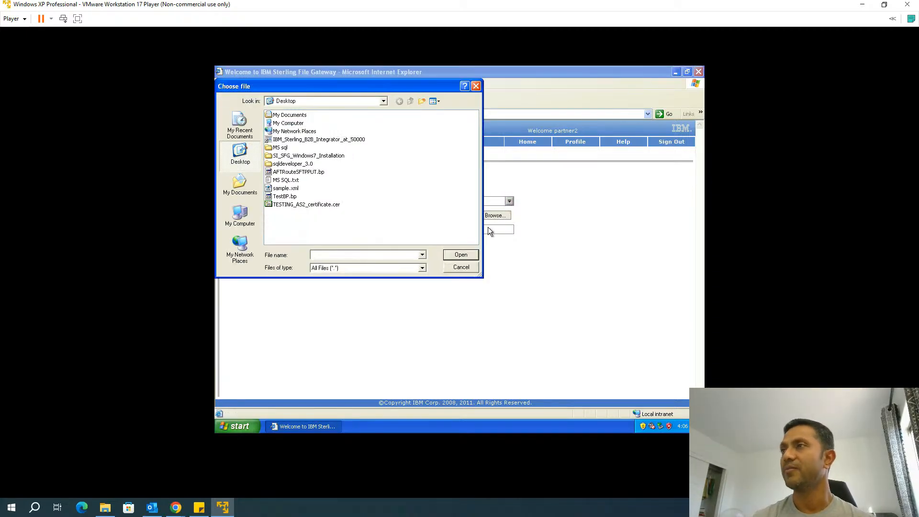
{"action": "double_click", "coordinate": [283, 180]}
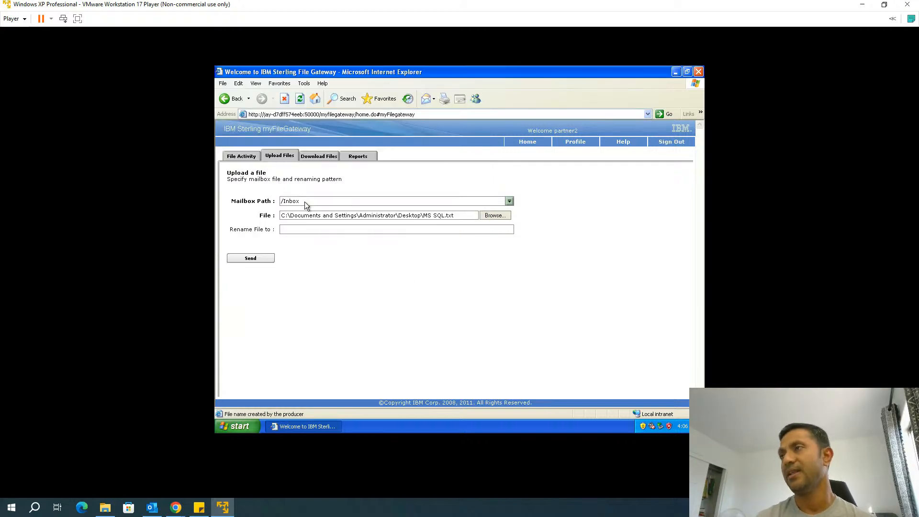
{"action": "left_click", "coordinate": [299, 230]}
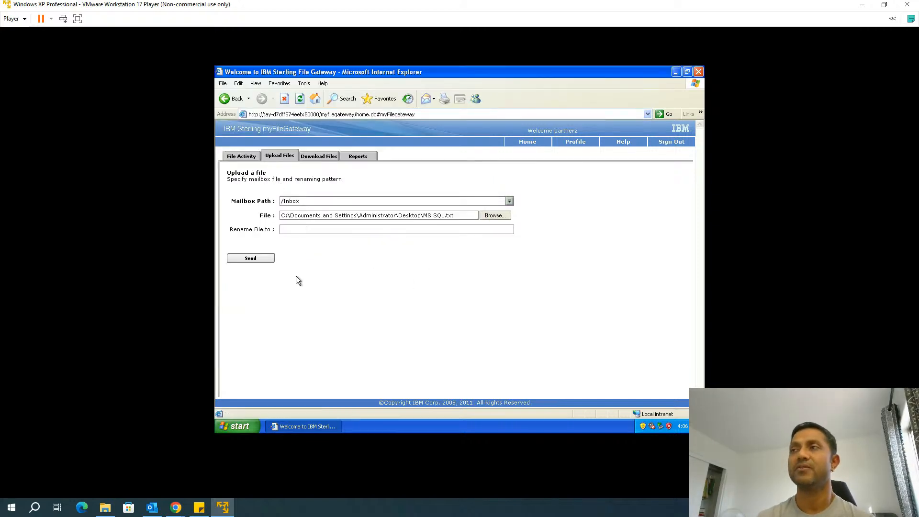
{"action": "left_click", "coordinate": [261, 260]}
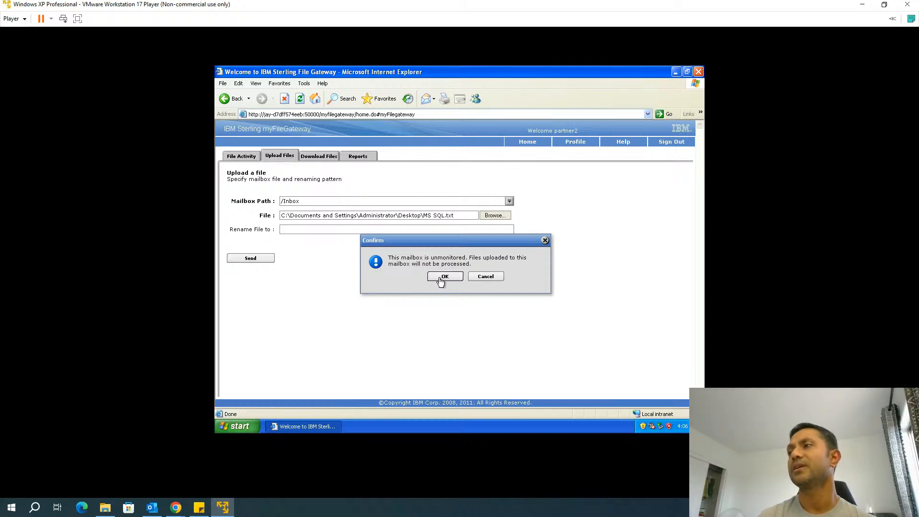
Cancel the unmonitored-mailbox upload and send MS SQL.txt to the root / mailbox instead
{"action": "left_click", "coordinate": [498, 277]}
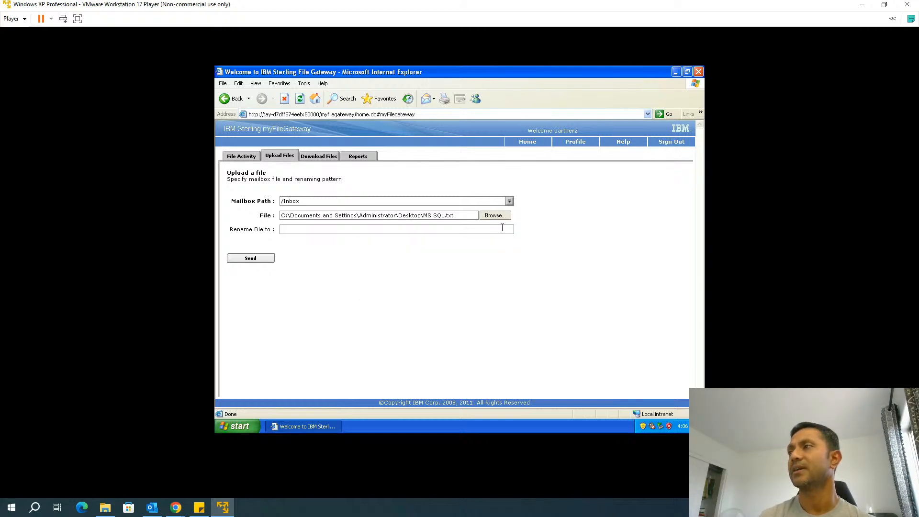
{"action": "left_click", "coordinate": [509, 202]}
{"action": "left_click", "coordinate": [477, 211]}
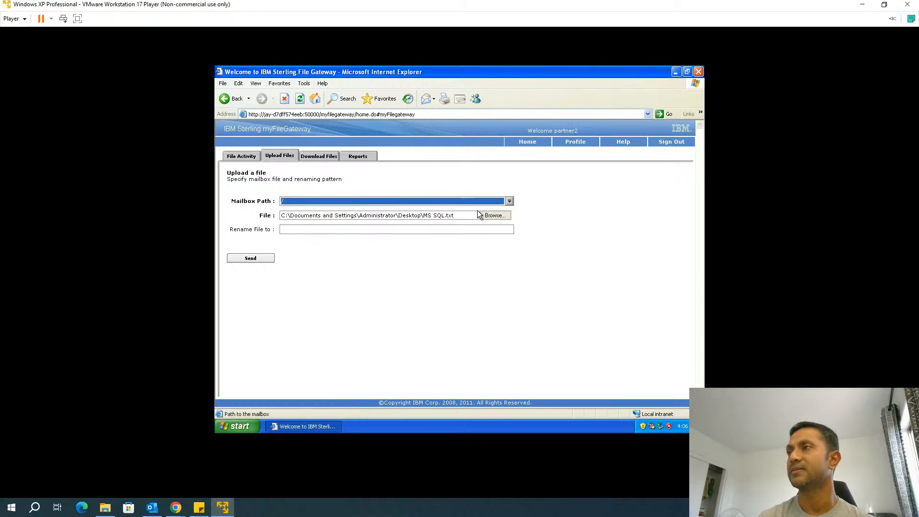
{"action": "left_click", "coordinate": [257, 259]}
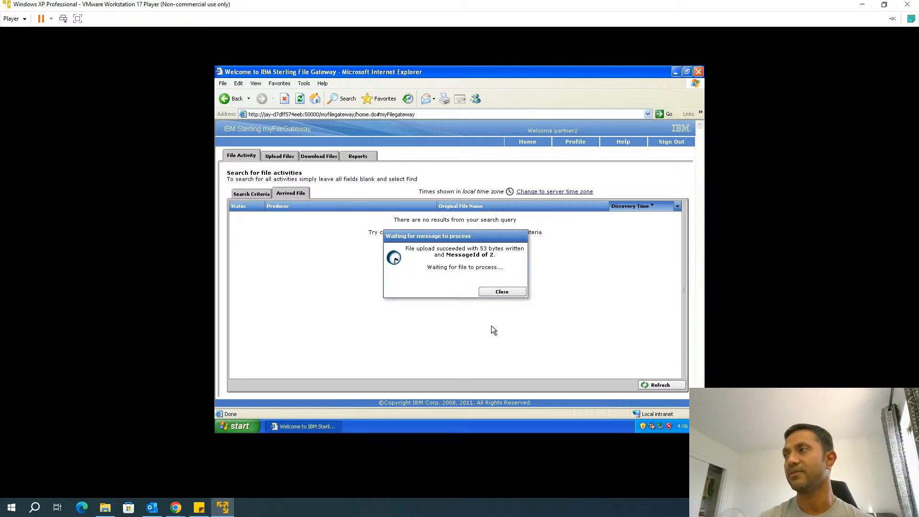
{"action": "left_click", "coordinate": [498, 292]}
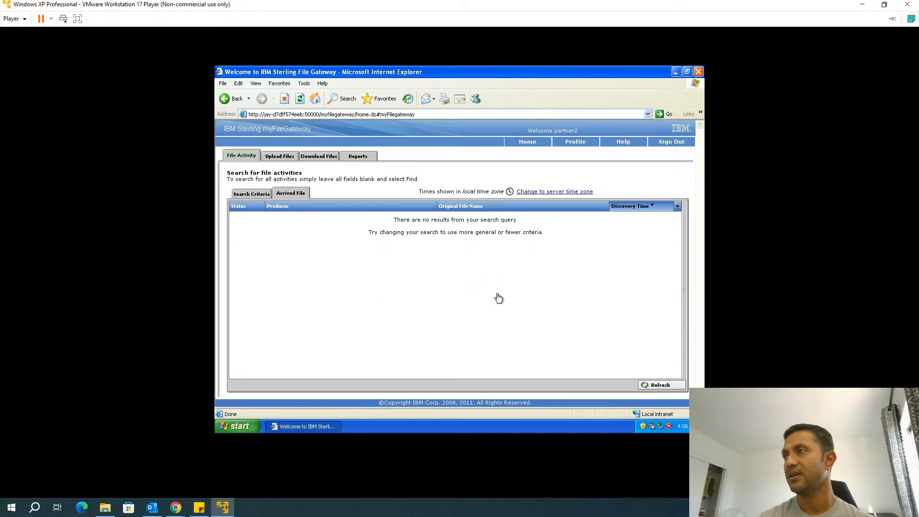
Search all file activity and show the arrival events for MS SQL.txt
{"action": "left_click", "coordinate": [242, 196]}
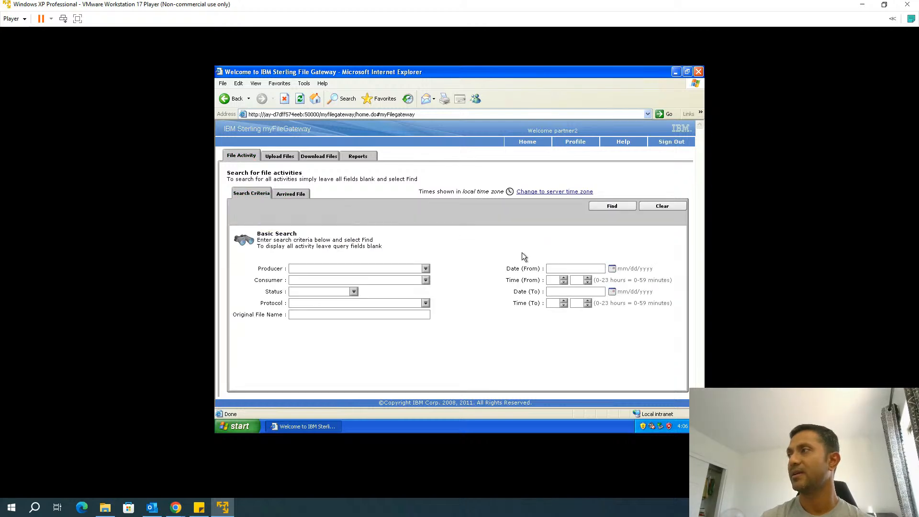
{"action": "left_click", "coordinate": [625, 211]}
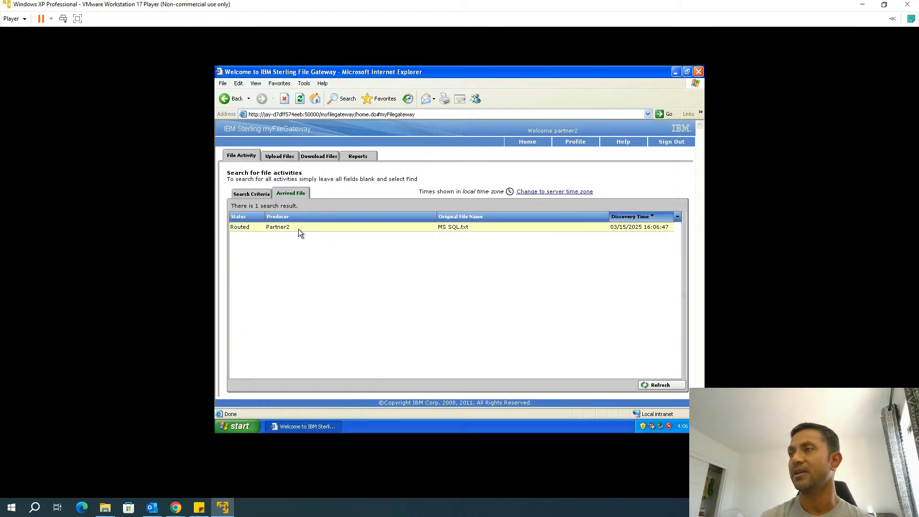
{"action": "left_click", "coordinate": [298, 229]}
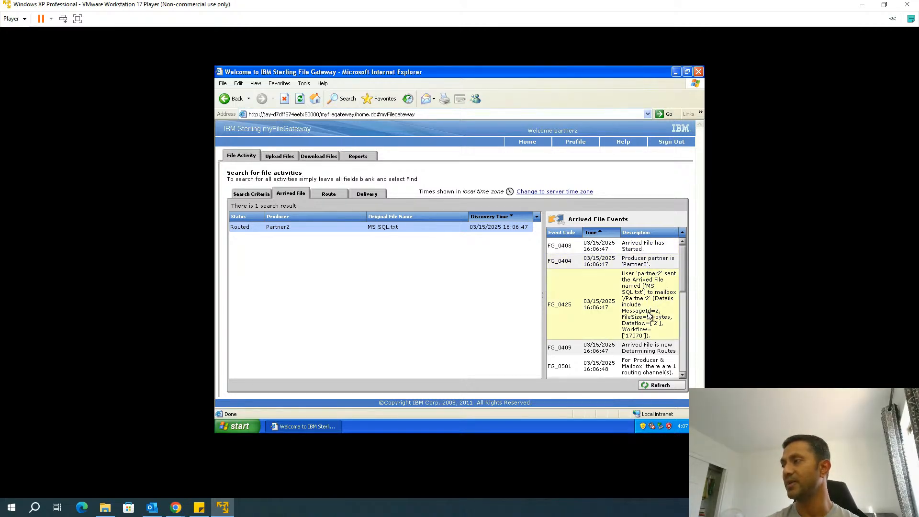
Scroll through and page down the MS SQL.txt arrived-file event list
{"action": "scroll", "coordinate": [650, 321], "scroll_direction": "down", "scroll_amount": 1}
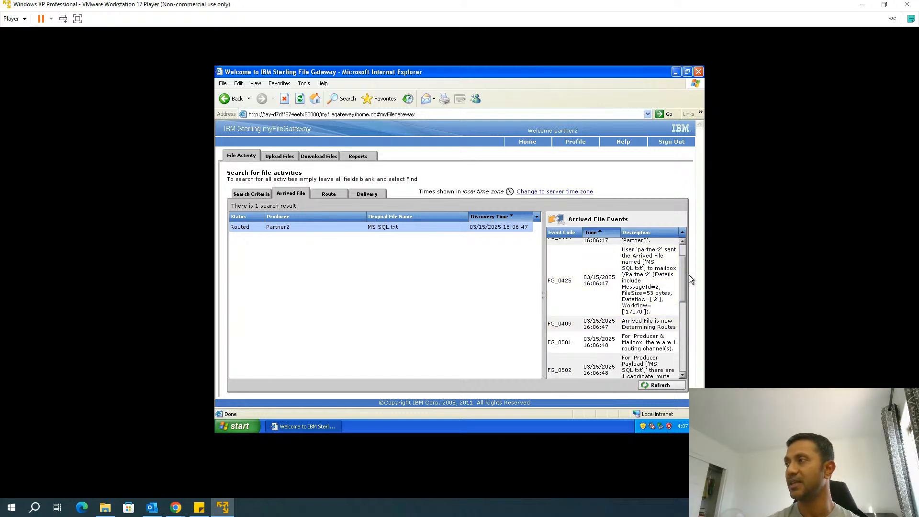
{"action": "scroll", "coordinate": [682, 281], "scroll_direction": "down", "scroll_amount": 3}
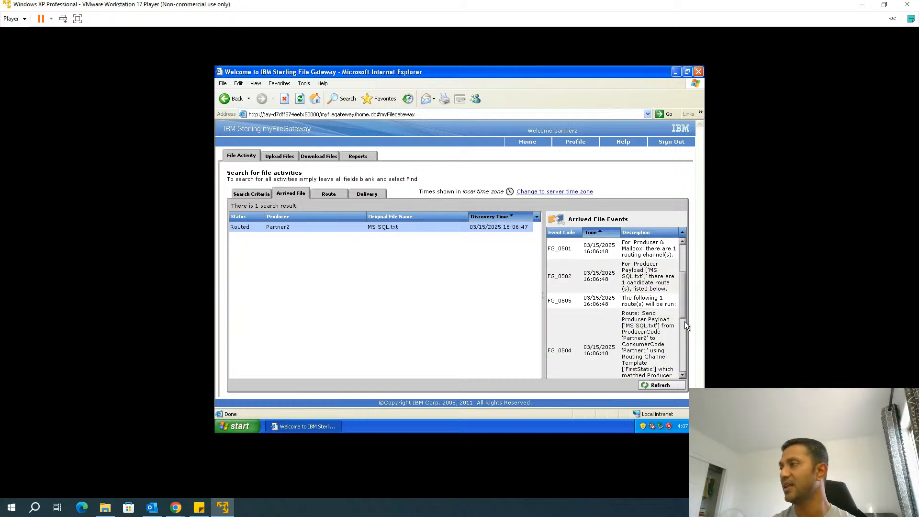
{"action": "left_click", "coordinate": [682, 375]}
{"action": "left_click", "coordinate": [682, 375]}
{"action": "left_click", "coordinate": [682, 375]}
{"action": "left_click", "coordinate": [682, 375]}
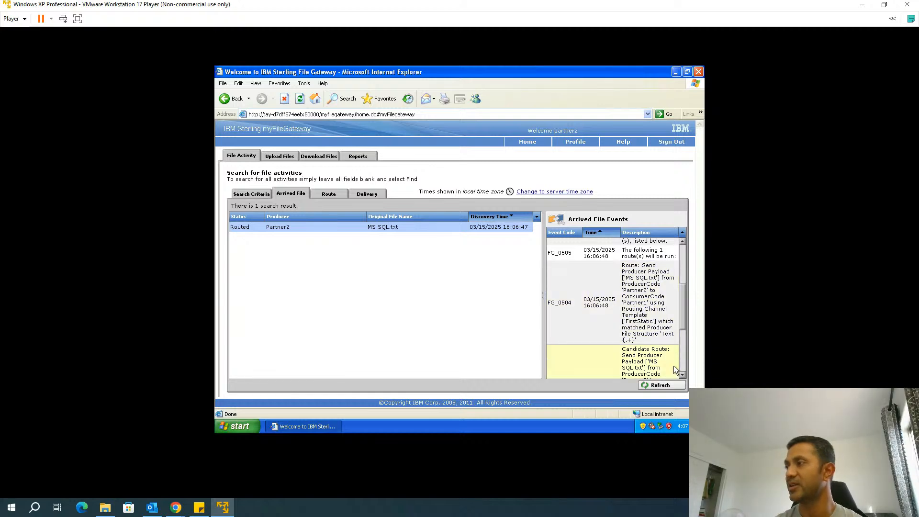
{"action": "left_click", "coordinate": [682, 375]}
{"action": "left_click", "coordinate": [682, 375]}
{"action": "left_click", "coordinate": [683, 376]}
{"action": "left_click", "coordinate": [682, 375]}
{"action": "left_click", "coordinate": [683, 375]}
{"action": "left_click", "coordinate": [682, 376]}
{"action": "left_click", "coordinate": [682, 376]}
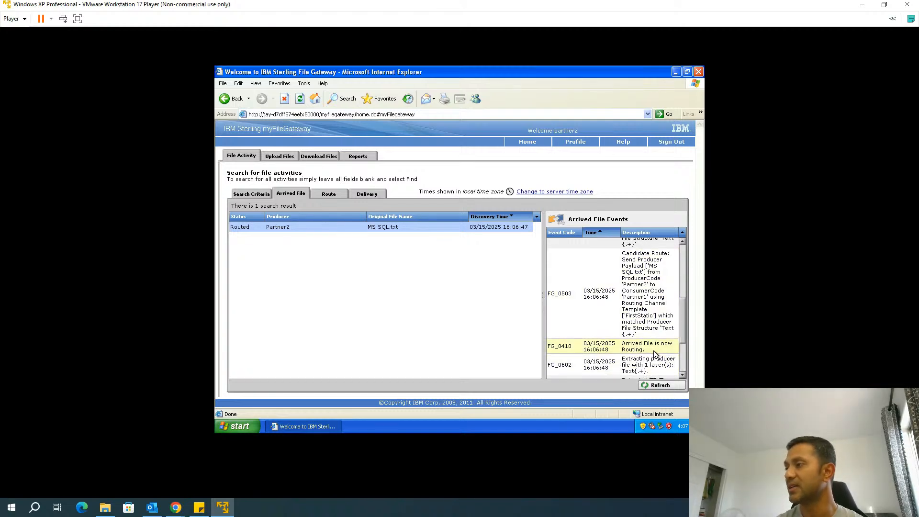
{"action": "left_click", "coordinate": [682, 376]}
{"action": "left_click", "coordinate": [682, 375]}
{"action": "left_click", "coordinate": [683, 375]}
{"action": "left_click", "coordinate": [682, 375]}
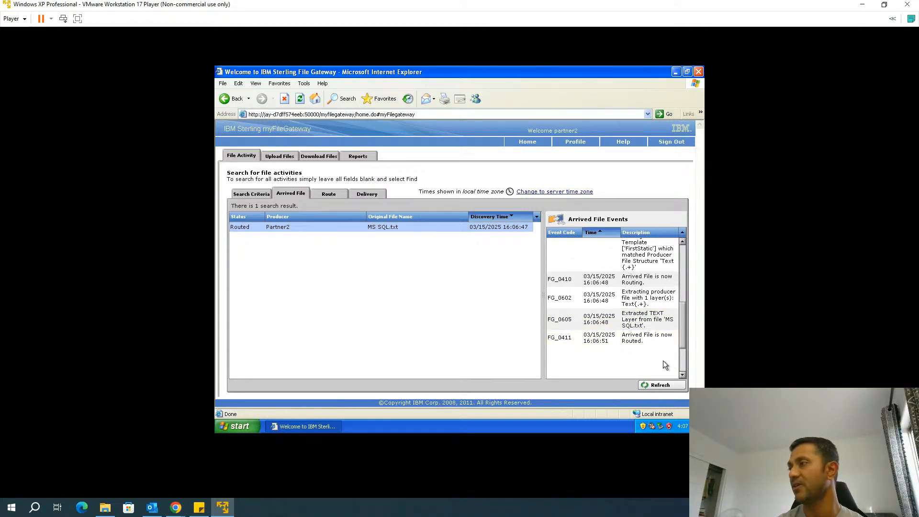
Check the Complete route and delivery events for Partner1, then sign out
{"action": "left_click", "coordinate": [325, 196]}
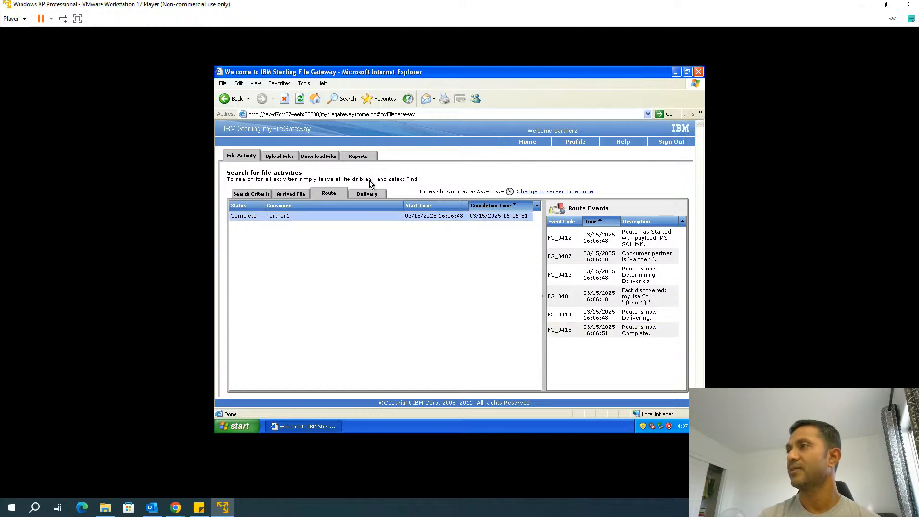
{"action": "left_click", "coordinate": [360, 198]}
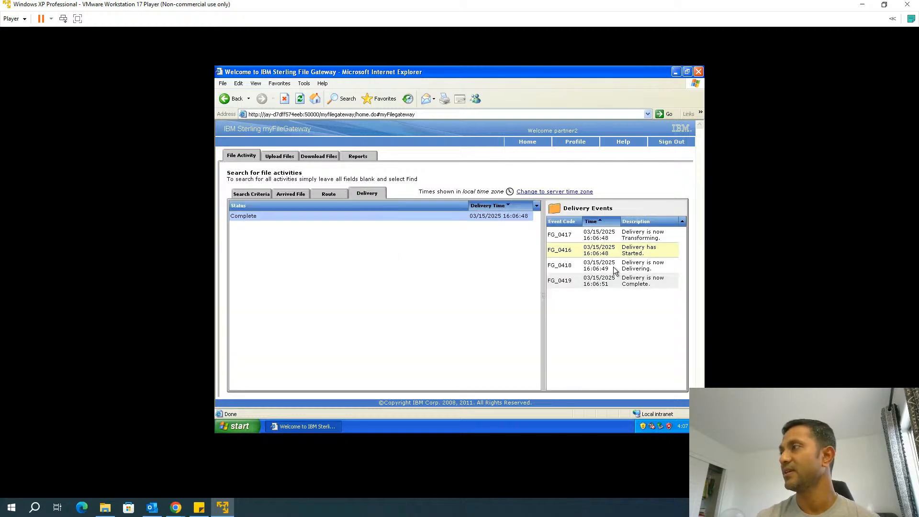
{"action": "left_click", "coordinate": [684, 148]}
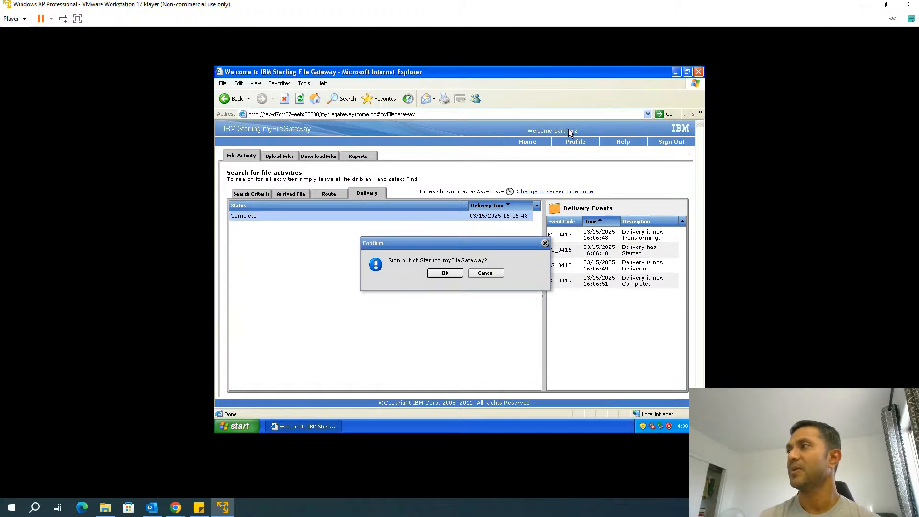
Confirm sign-out and log in as partner1 with its current password
{"action": "left_click", "coordinate": [433, 273]}
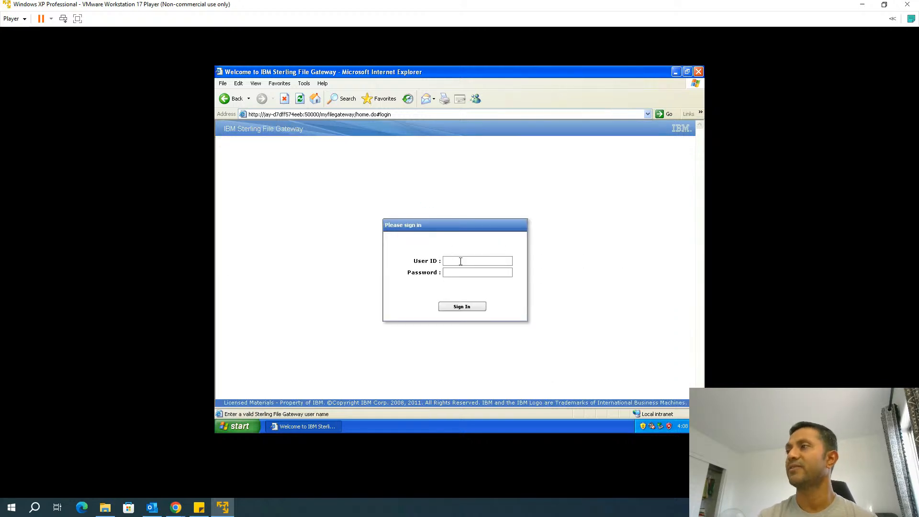
{"action": "type", "text": "partner1"}
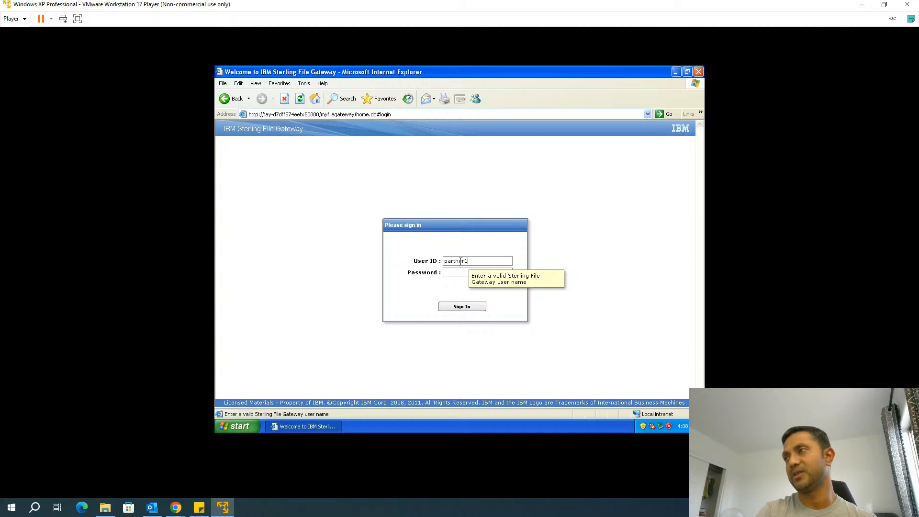
{"action": "key", "text": "Tab"}
{"action": "type", "text": "••••••"}
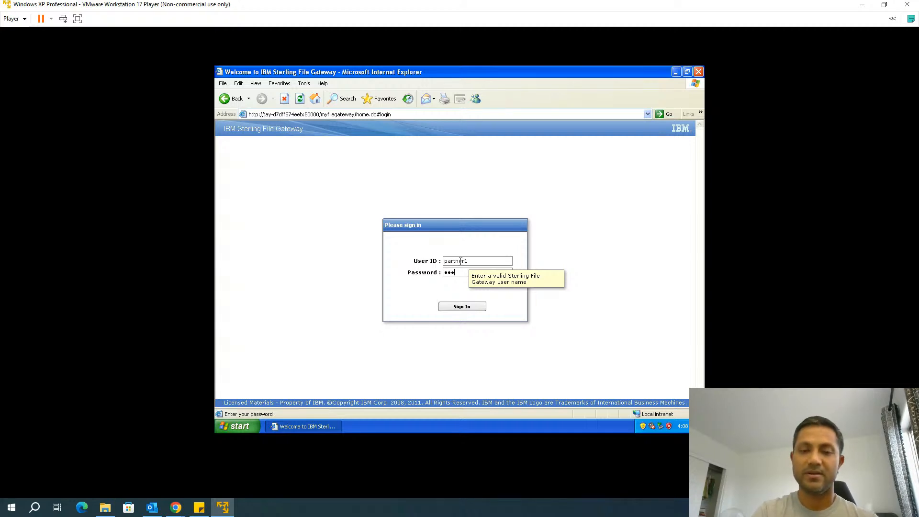
{"action": "key", "text": "Return"}
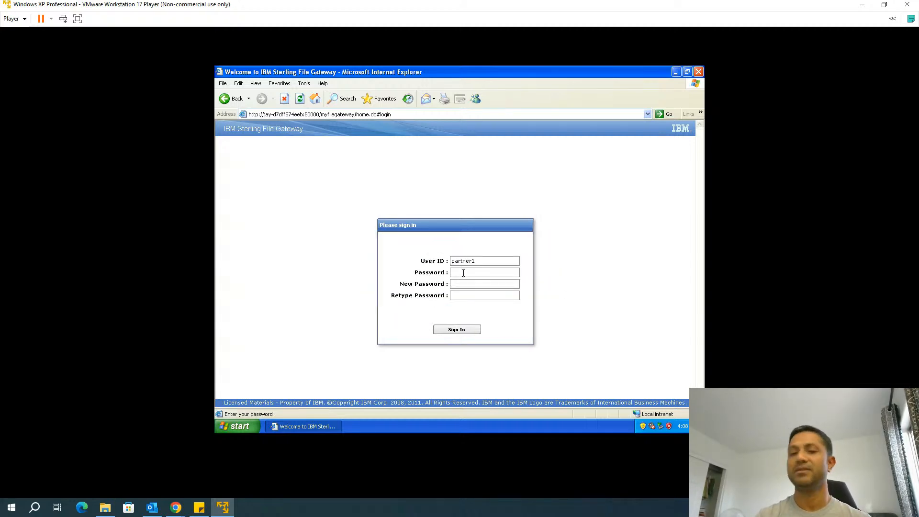
Replace partner1's expired password with a new one and complete sign-in
{"action": "type", "text": "••••••••••"}
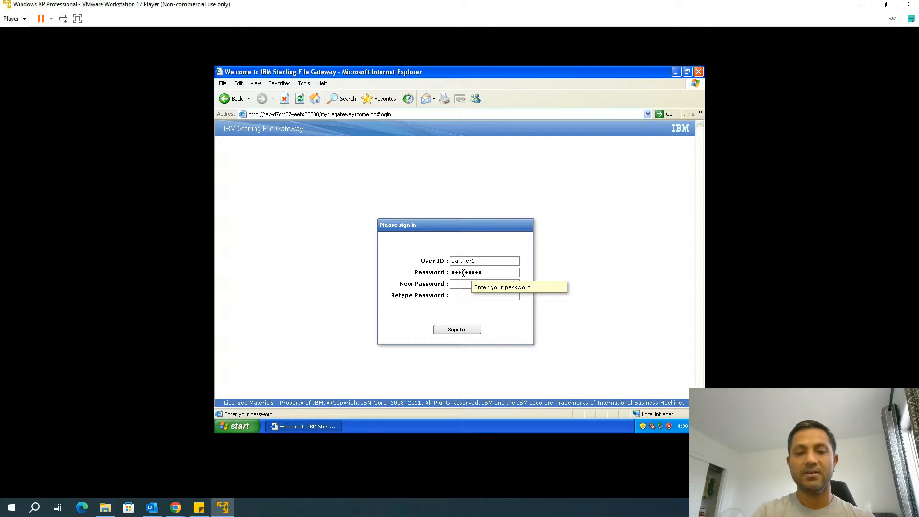
{"action": "key", "text": "Tab"}
{"action": "type", "text": "••••••"}
{"action": "key", "text": "Tab"}
{"action": "type", "text": "•••••••••••"}
{"action": "left_click", "coordinate": [451, 327]}
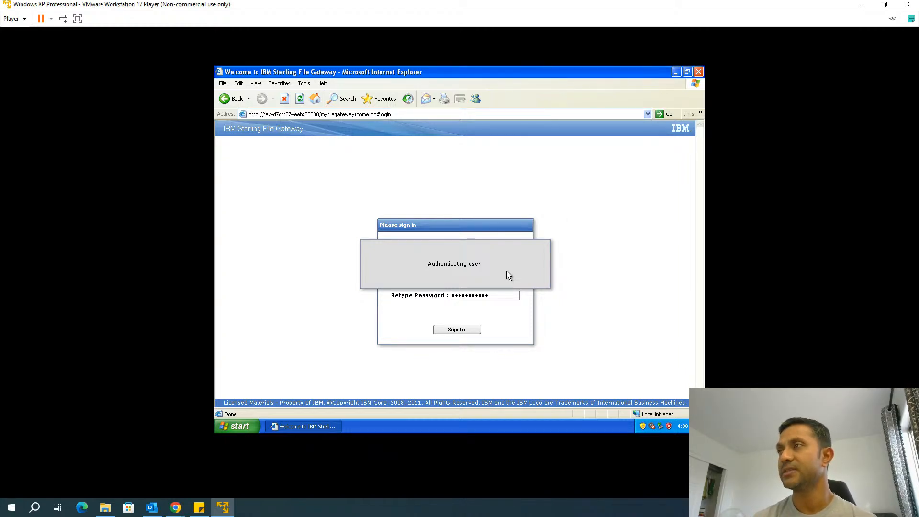
{"action": "left_click", "coordinate": [469, 275]}
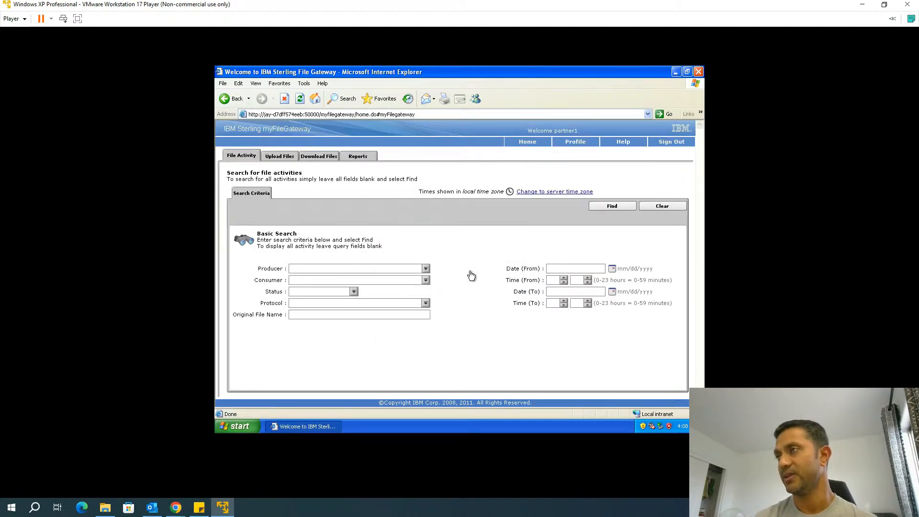
Check MS SQL.txt's route to Partner1, then view the mailbox listing ConsumerName, 53 bytes
{"action": "left_click", "coordinate": [598, 207]}
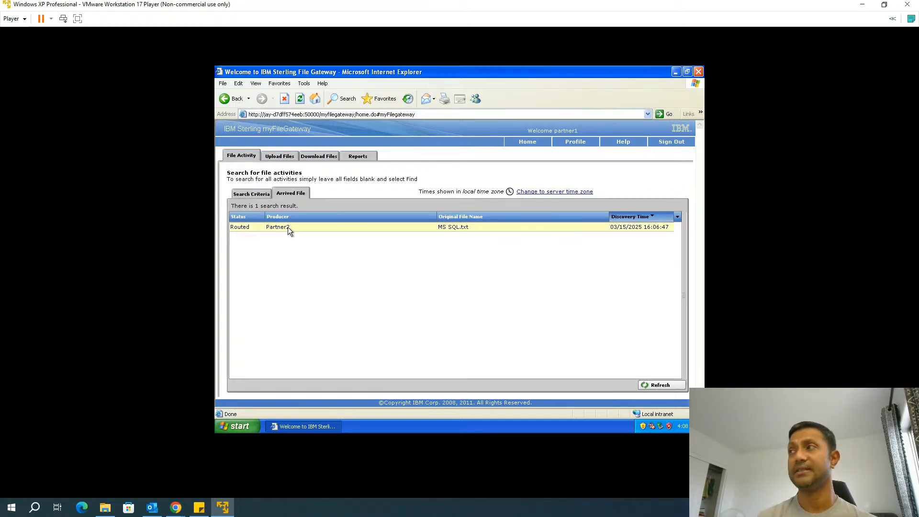
{"action": "left_click", "coordinate": [311, 226]}
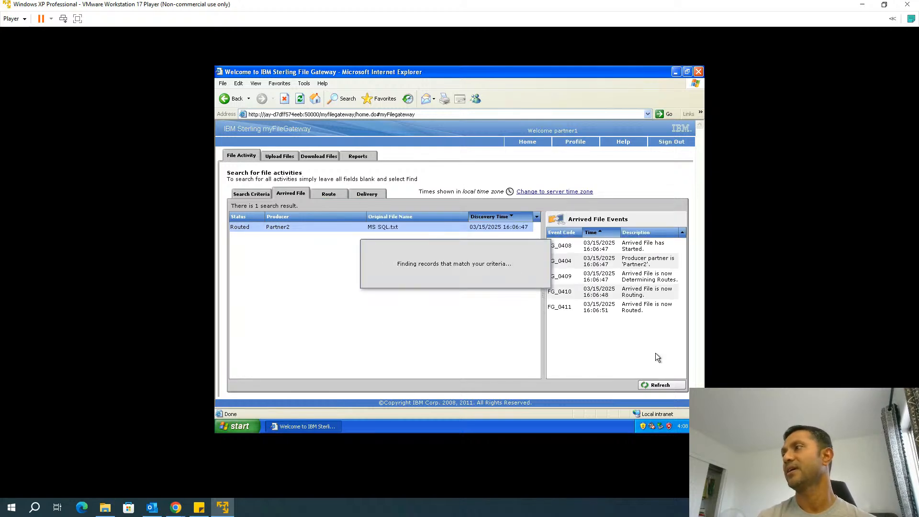
{"action": "left_click", "coordinate": [339, 197]}
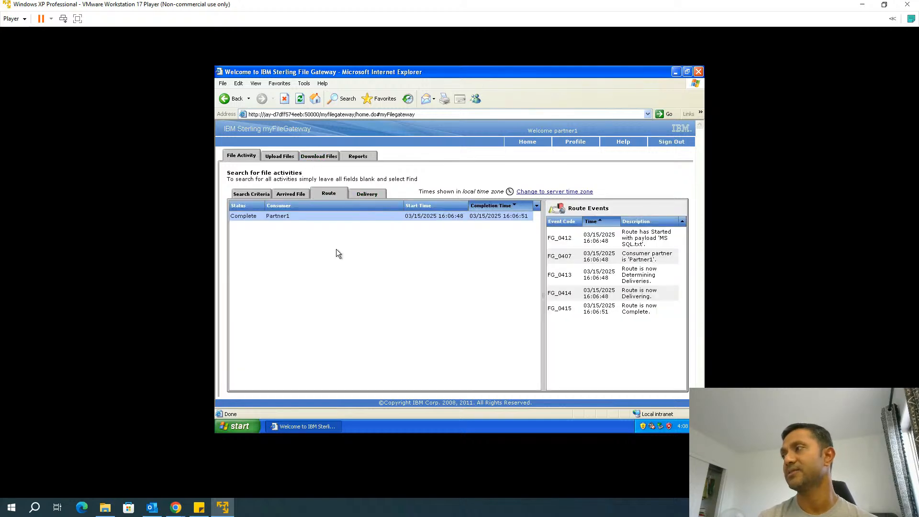
{"action": "left_click", "coordinate": [319, 156]}
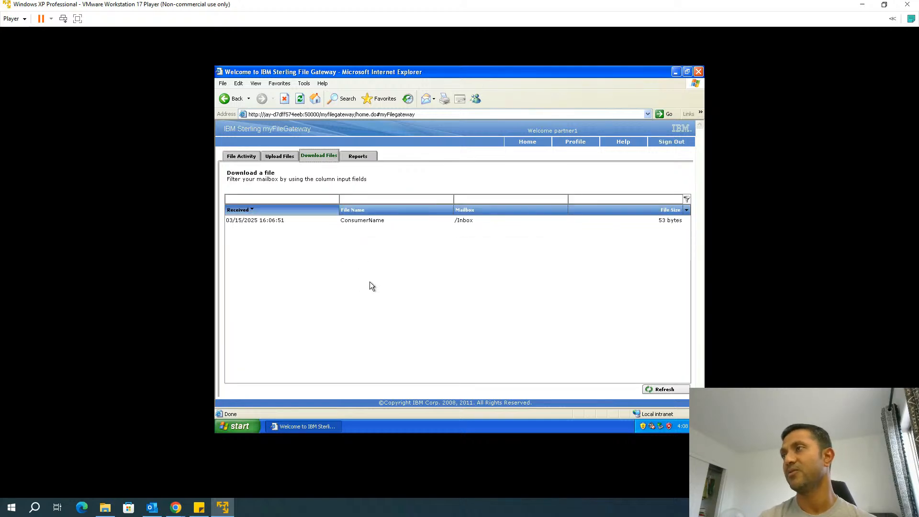
Download ConsumerName from partner1's mailbox and refresh to confirm it is gone
{"action": "left_click", "coordinate": [386, 222]}
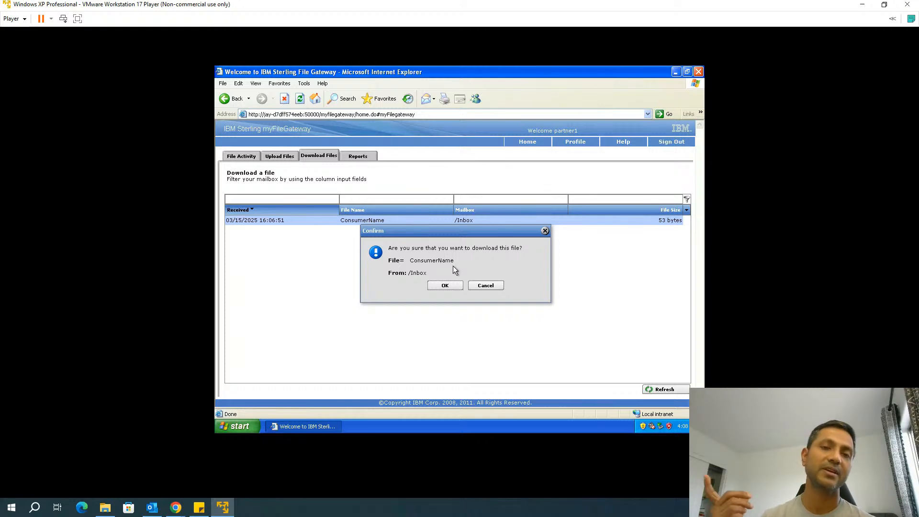
{"action": "left_click", "coordinate": [449, 287]}
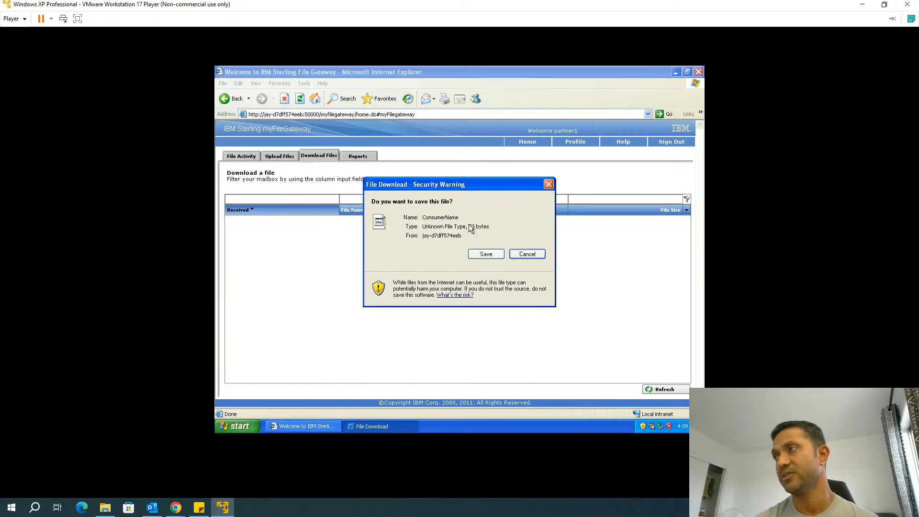
{"action": "left_click", "coordinate": [518, 254]}
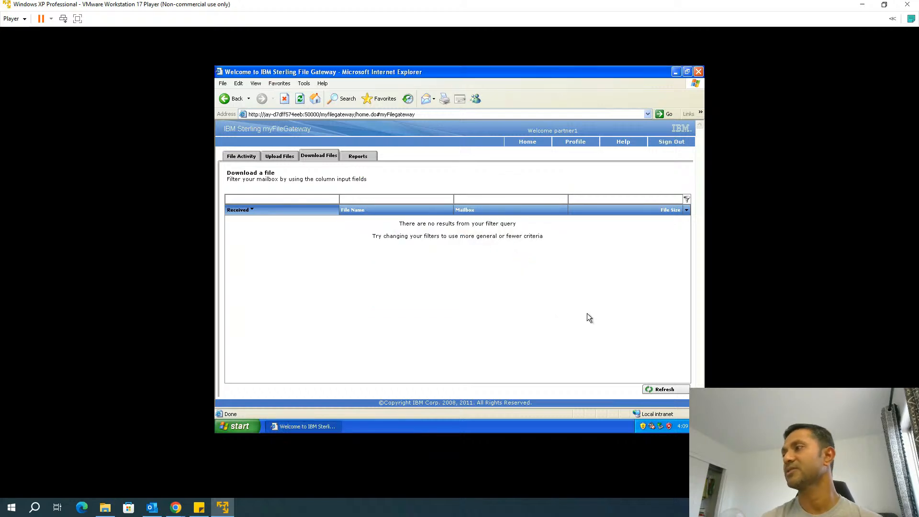
{"action": "left_click", "coordinate": [650, 389]}
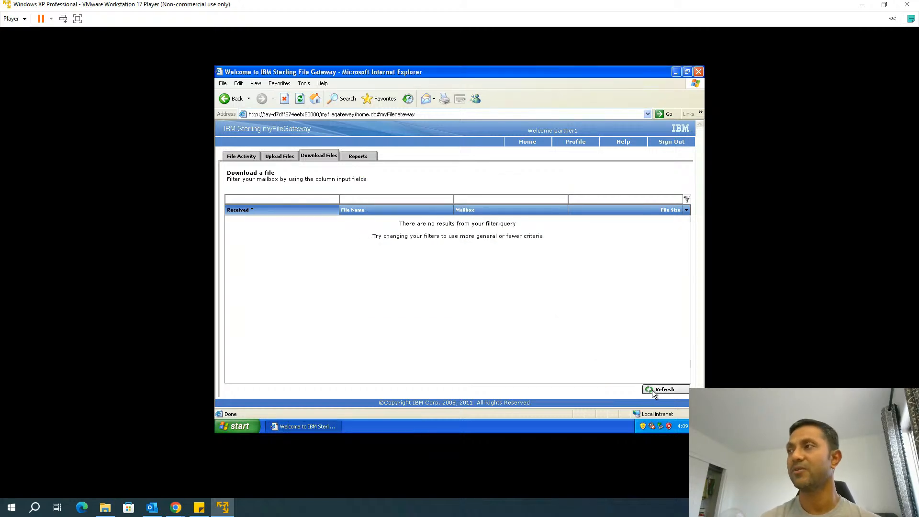
{"action": "left_click", "coordinate": [286, 158]}
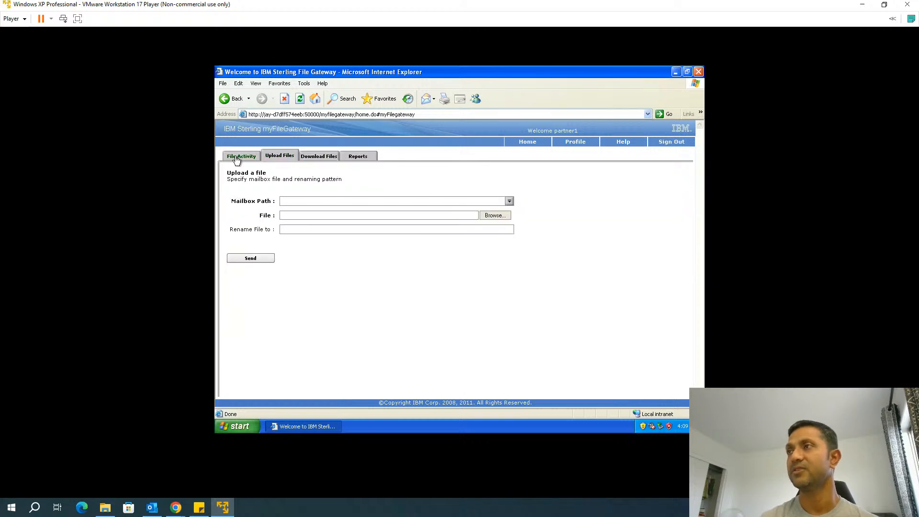
Search file activity to see MS SQL.txt from Partner2 as Routed, then sign out
{"action": "left_click", "coordinate": [236, 159]}
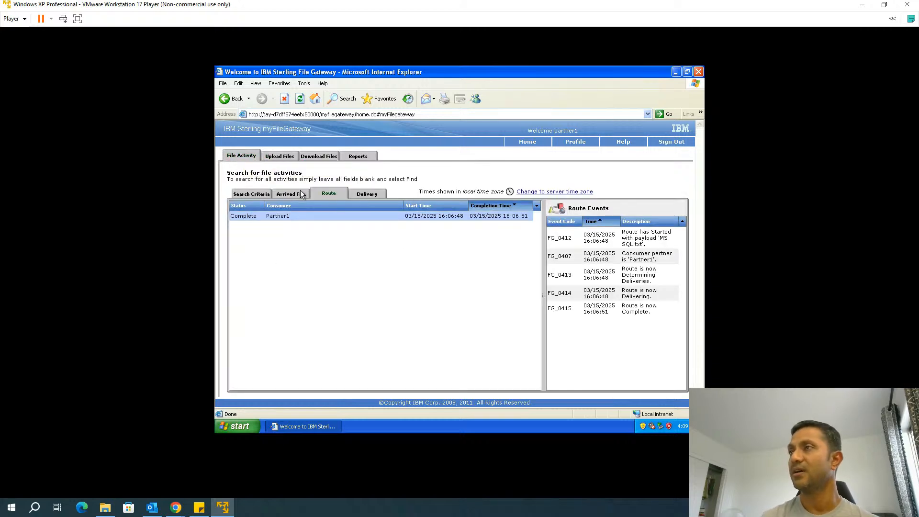
{"action": "left_click", "coordinate": [263, 194]}
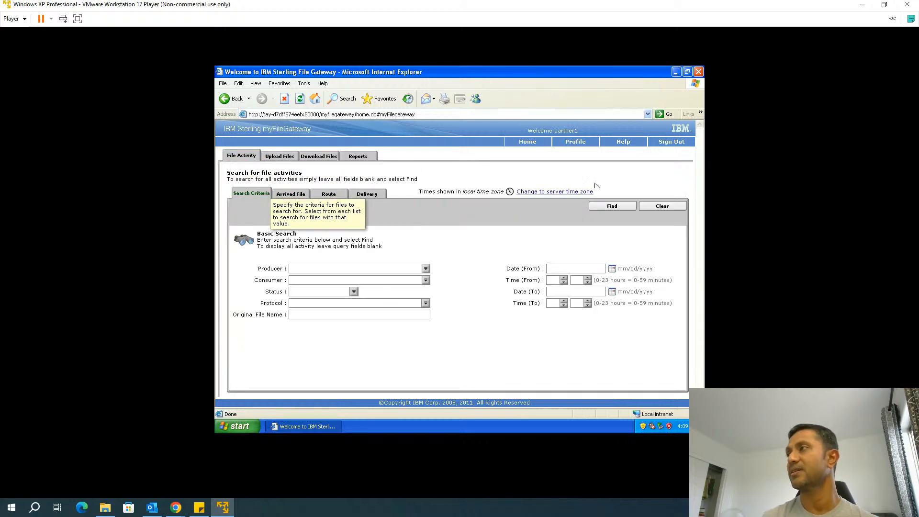
{"action": "left_click", "coordinate": [612, 213]}
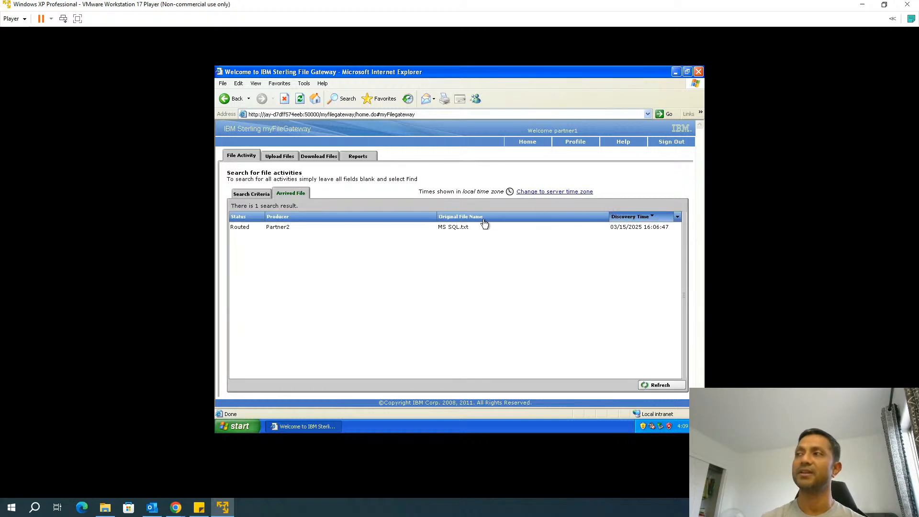
{"action": "left_click", "coordinate": [478, 227]}
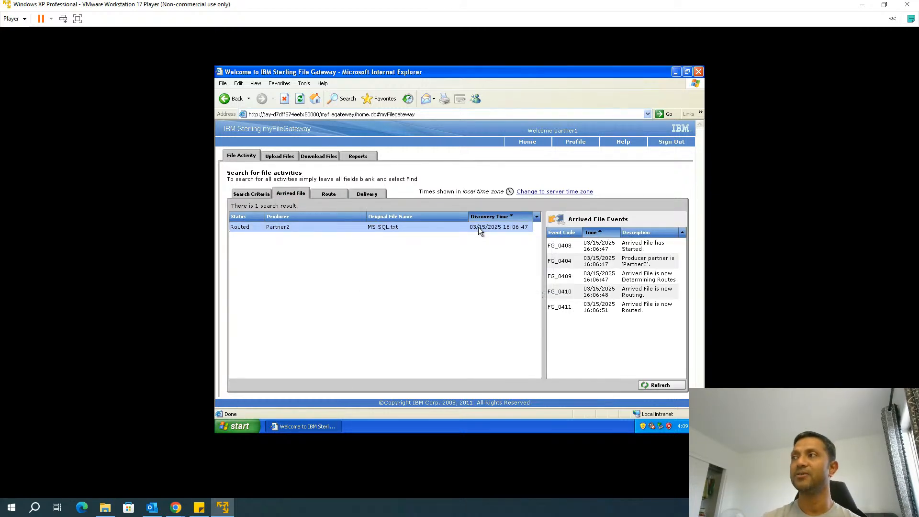
{"action": "left_click", "coordinate": [671, 143]}
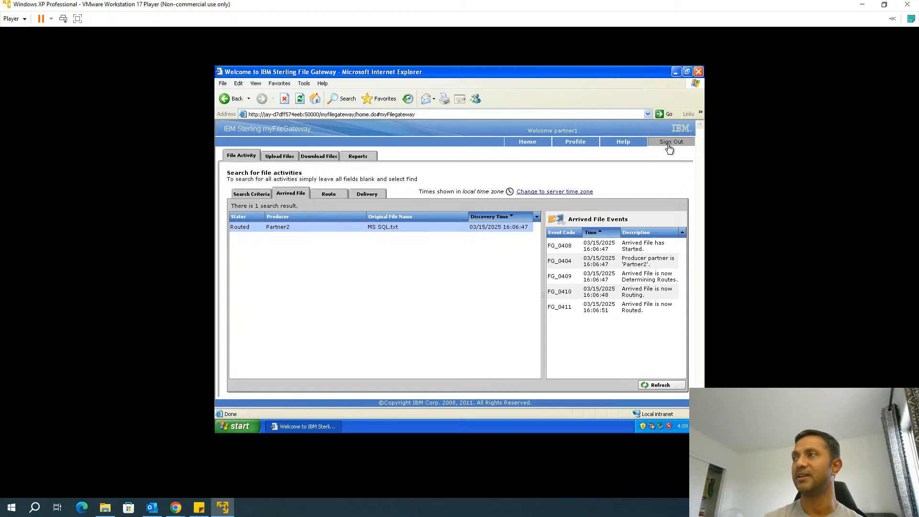
Confirm sign-out and log back in as partner2 with the new password
{"action": "left_click", "coordinate": [452, 276]}
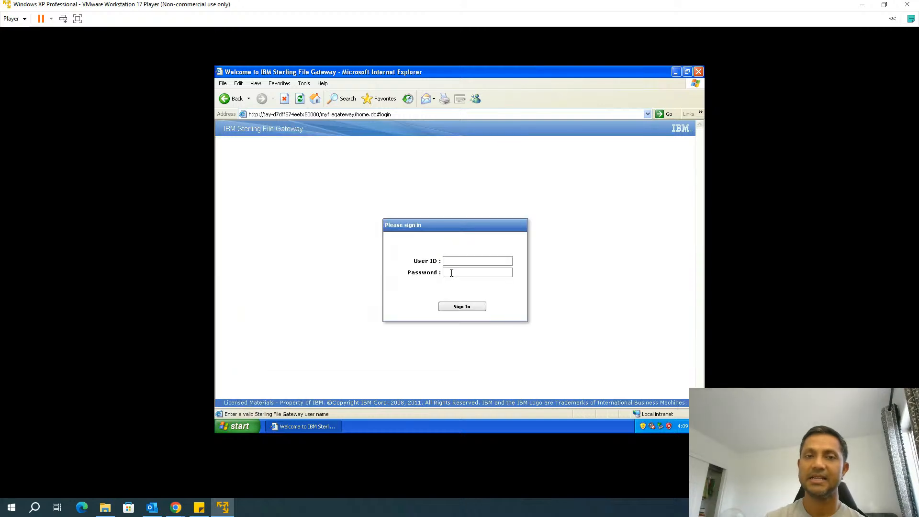
{"action": "type", "text": "partner2"}
{"action": "left_click", "coordinate": [475, 271]}
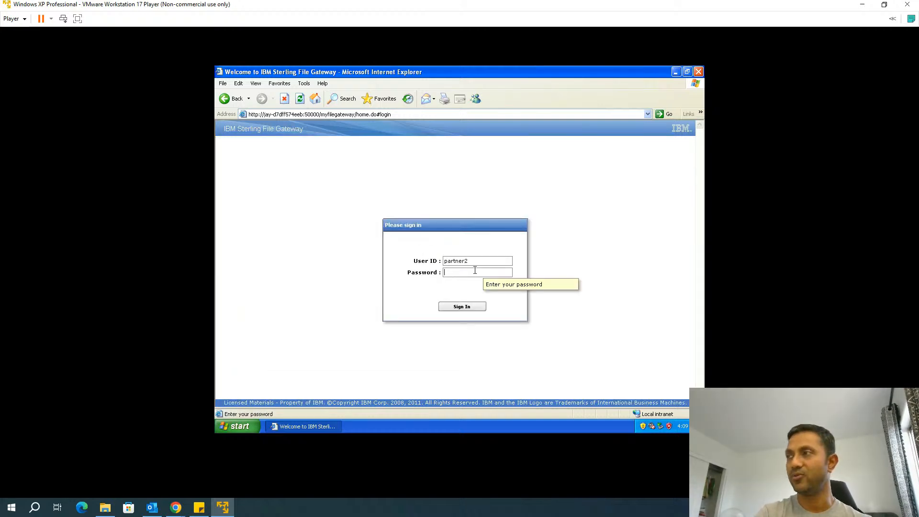
{"action": "type", "text": "password123"}
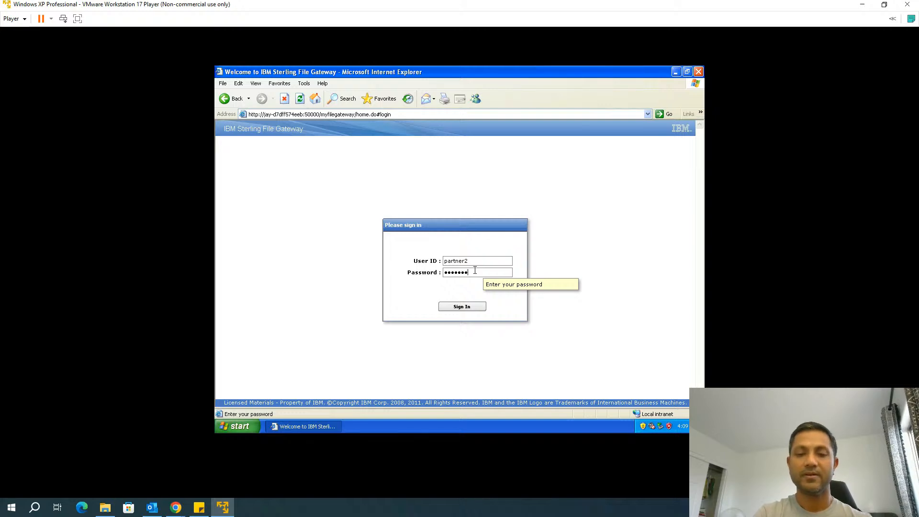
{"action": "left_click", "coordinate": [464, 310]}
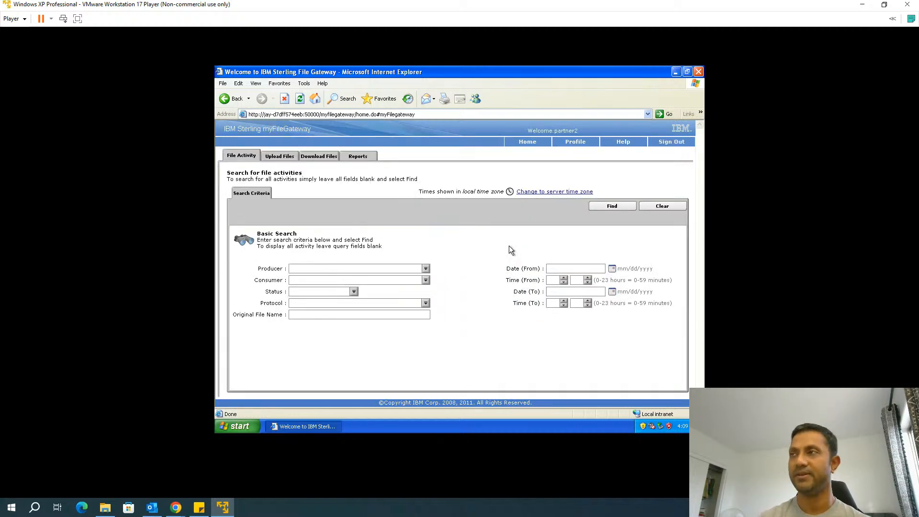
Find MS SQL.txt's arrival events and bring up its replay and review actions
{"action": "left_click", "coordinate": [612, 207]}
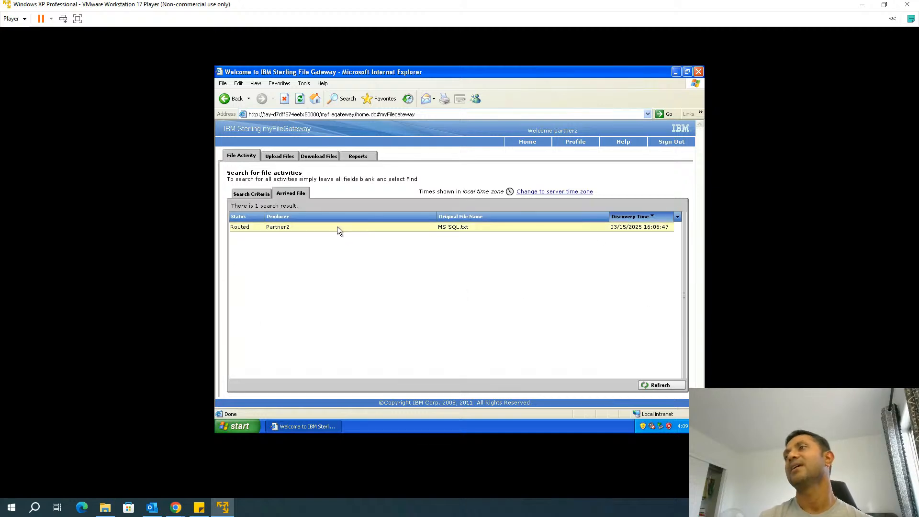
{"action": "left_click", "coordinate": [337, 227]}
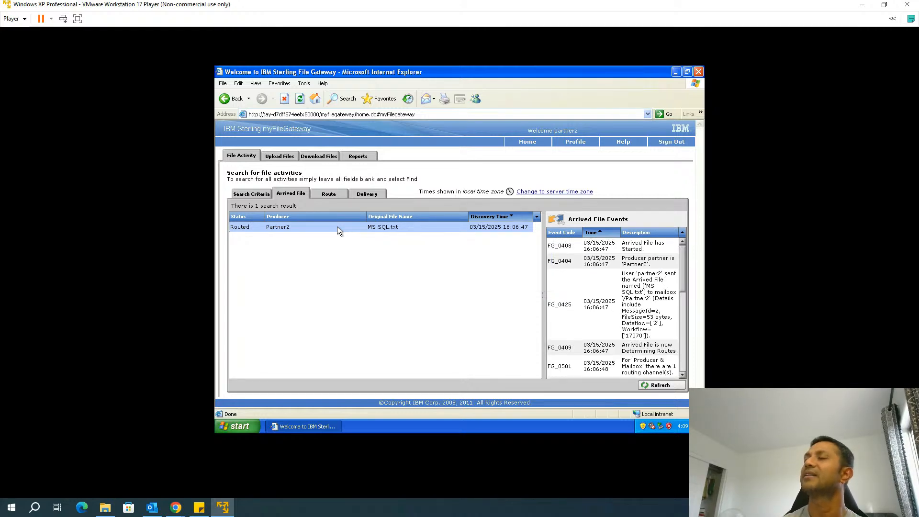
{"action": "right_click", "coordinate": [337, 227]}
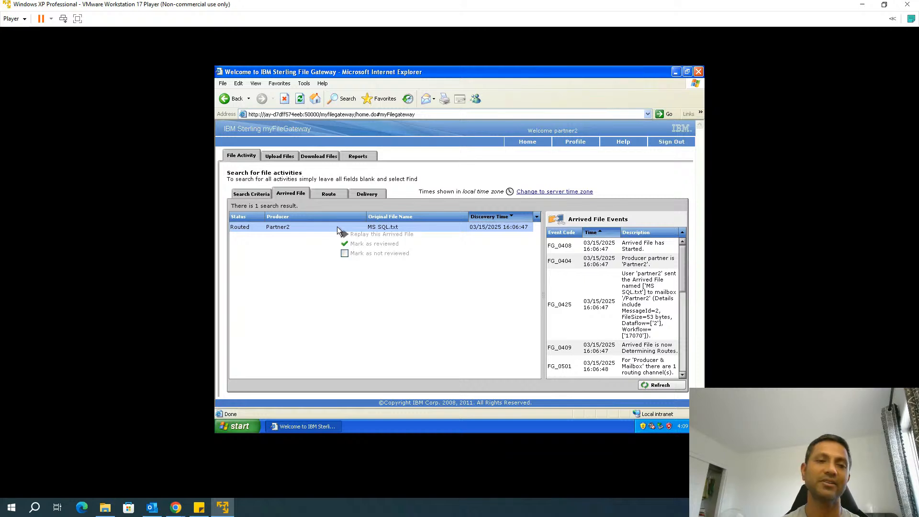
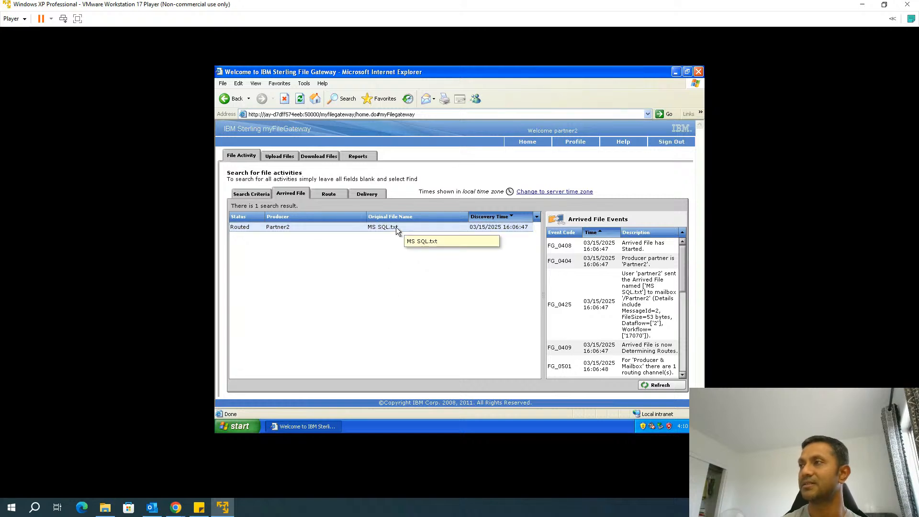
Review how MS SQL.txt was routed, including the events for the Partner1 route
{"action": "right_click", "coordinate": [408, 231]}
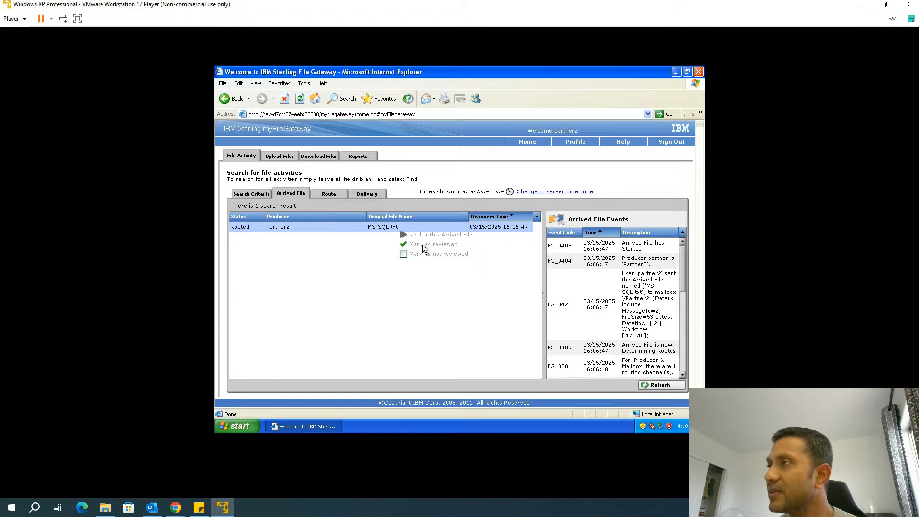
{"action": "left_click", "coordinate": [343, 223]}
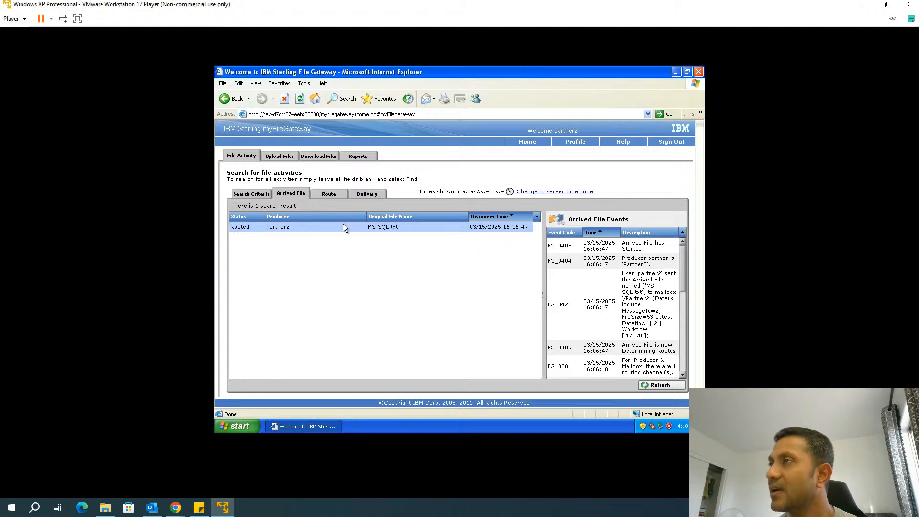
{"action": "right_click", "coordinate": [343, 223]}
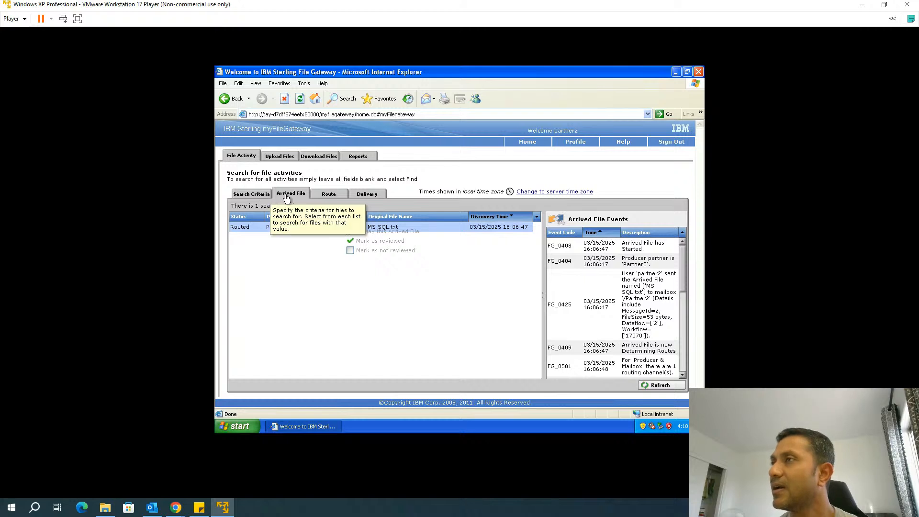
{"action": "left_click", "coordinate": [327, 195]}
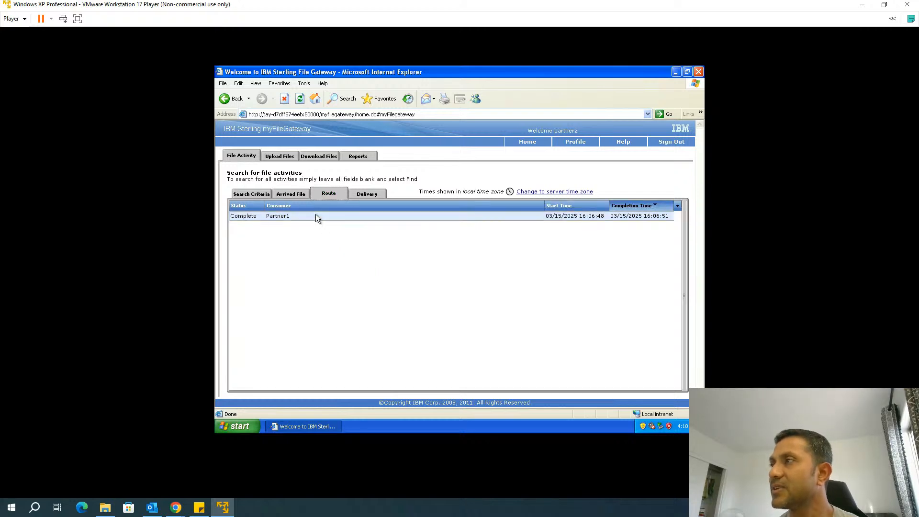
{"action": "left_click", "coordinate": [315, 215]}
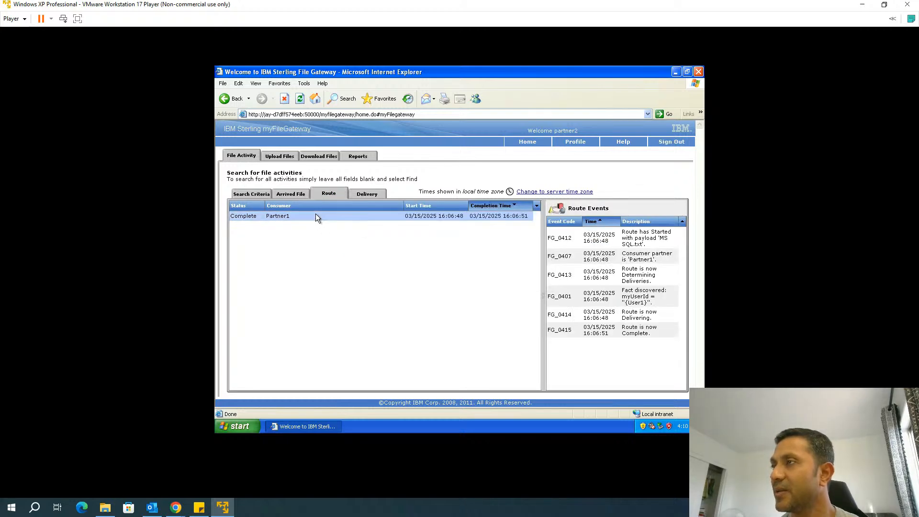
{"action": "right_click", "coordinate": [316, 215]}
Check the file's Complete delivery events, return to the arrived file, and start signing out
{"action": "left_click", "coordinate": [306, 216]}
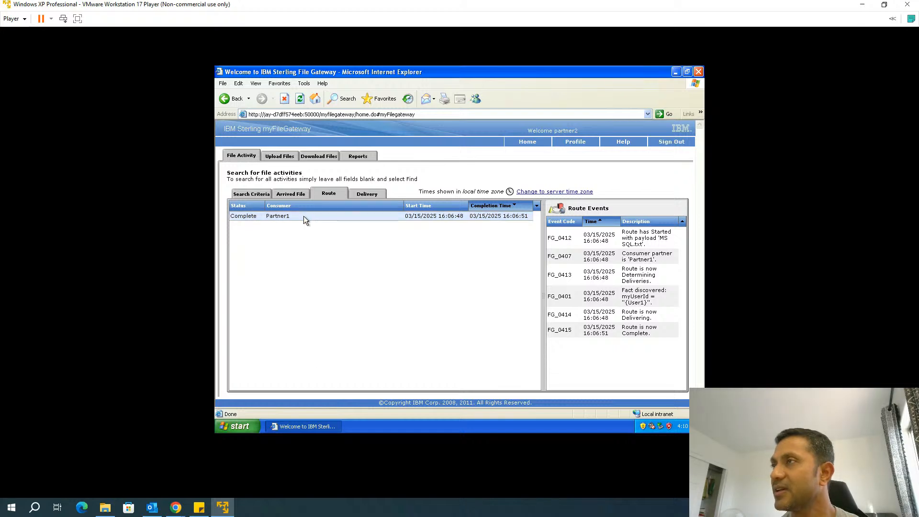
{"action": "left_click", "coordinate": [366, 193]}
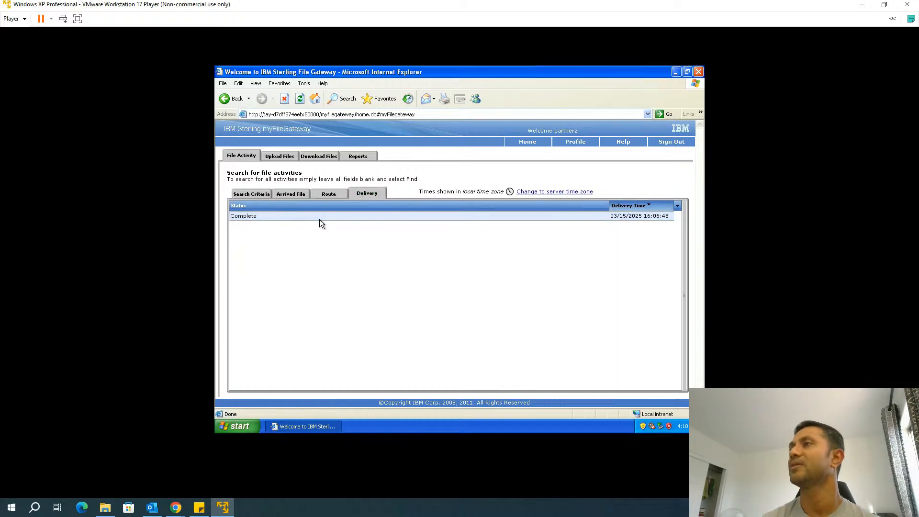
{"action": "left_click", "coordinate": [319, 219]}
{"action": "left_click", "coordinate": [290, 193]}
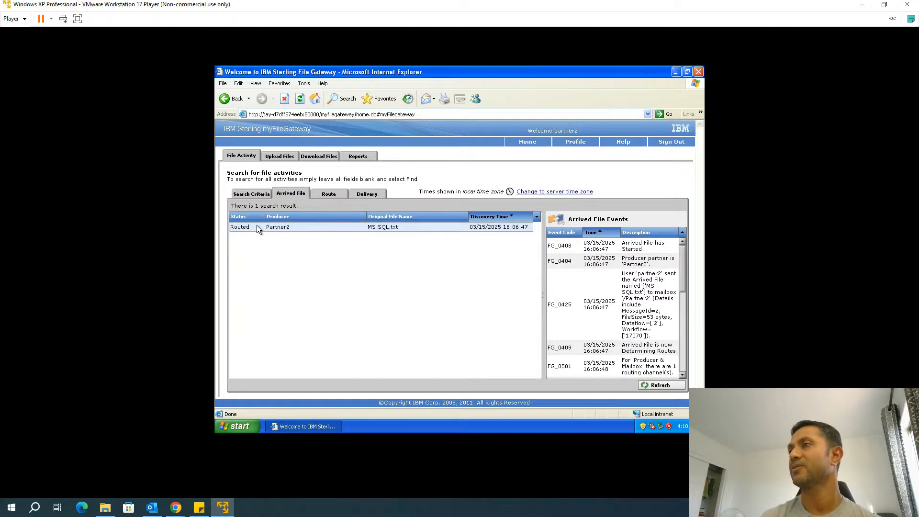
{"action": "right_click", "coordinate": [262, 228]}
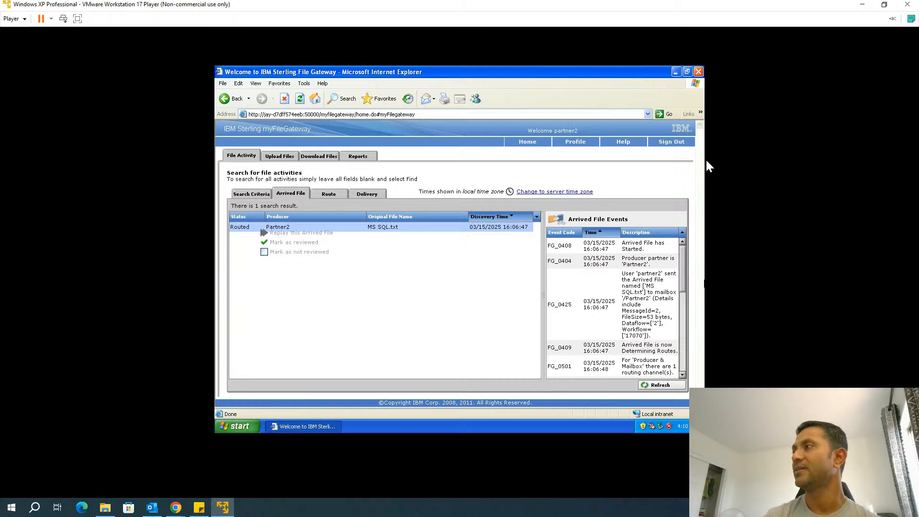
{"action": "left_click", "coordinate": [678, 143]}
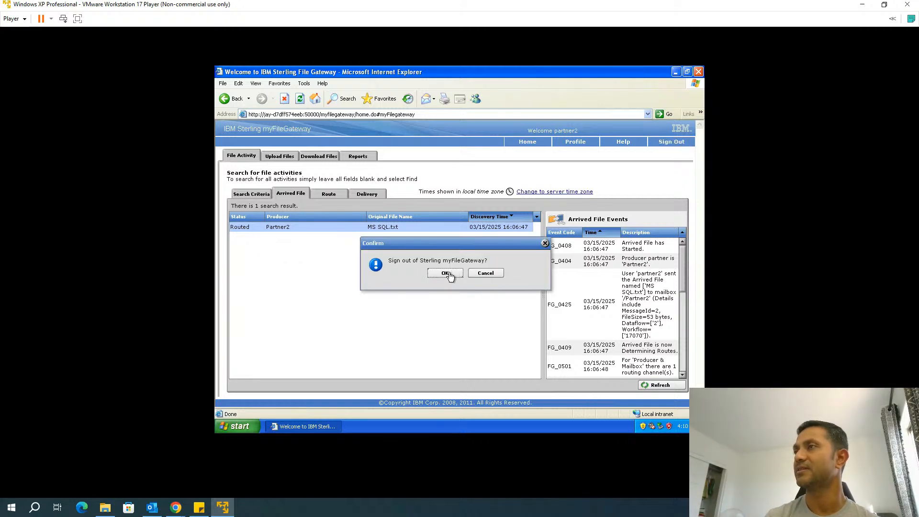
Confirm sign-out and log back in as partner1 with its password
{"action": "left_click", "coordinate": [451, 277]}
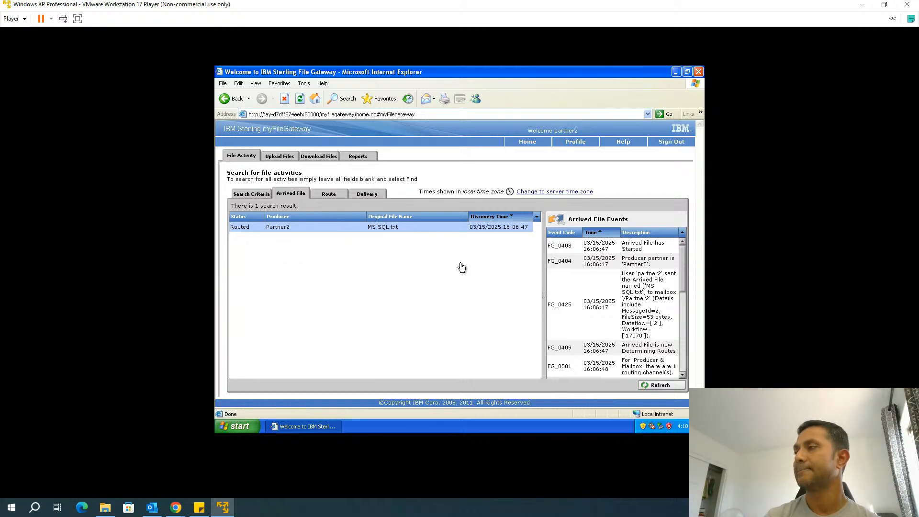
{"action": "type", "text": "partner1"}
{"action": "key", "text": "Tab"}
{"action": "type", "text": "•••••••"}
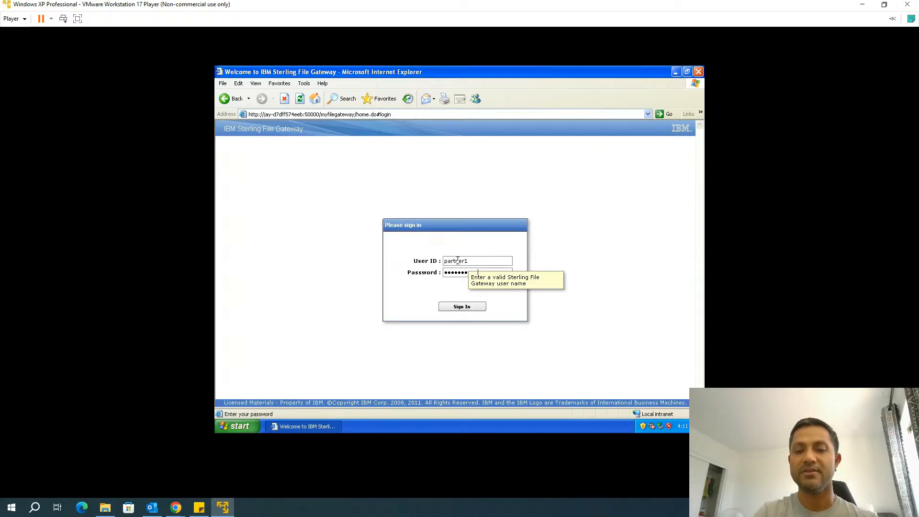
{"action": "key", "text": "Return"}
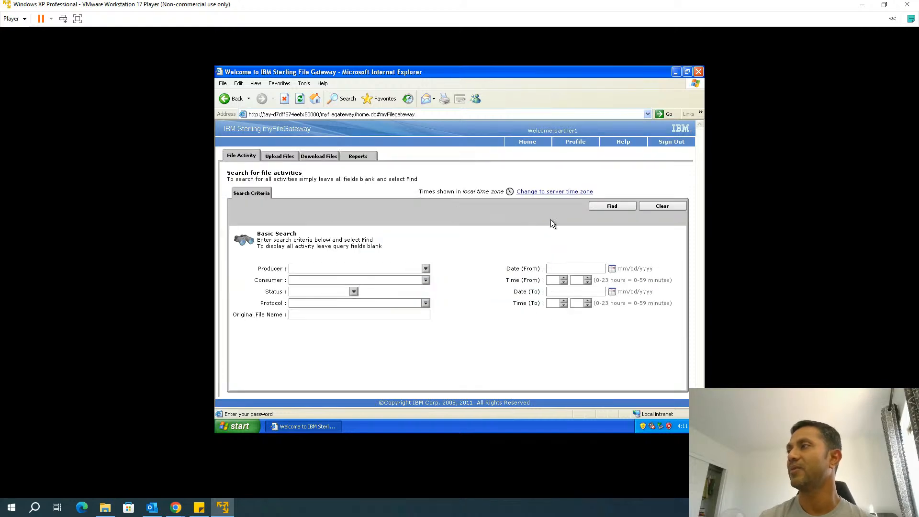
Search file activity and bring up MS SQL.txt's arrival events and actions
{"action": "left_click", "coordinate": [618, 207]}
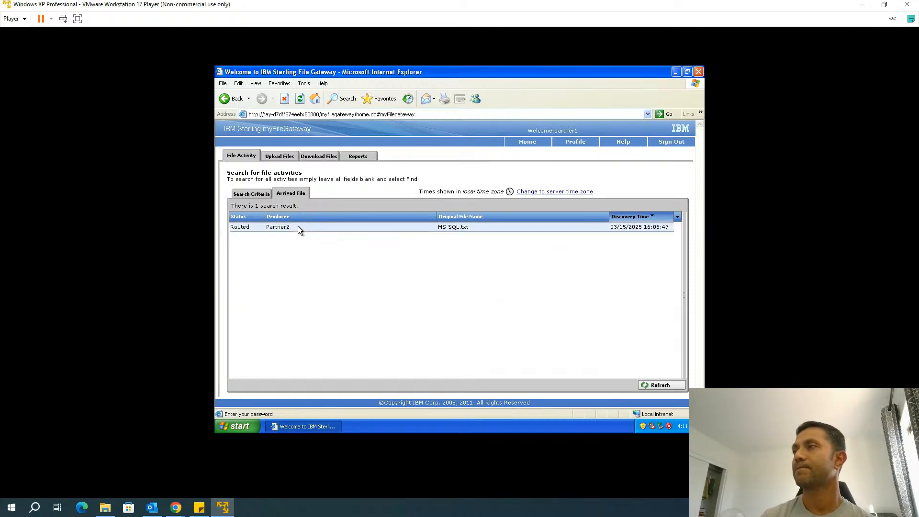
{"action": "left_click", "coordinate": [298, 228]}
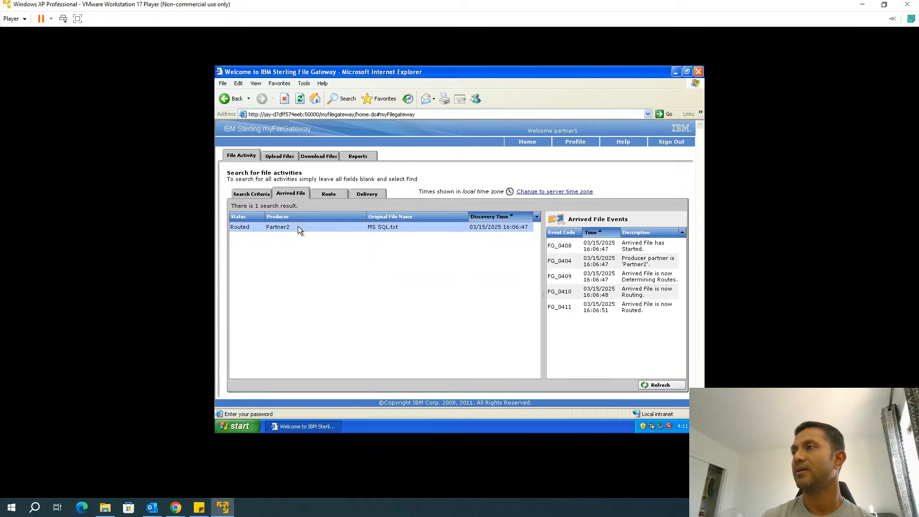
{"action": "right_click", "coordinate": [298, 227]}
{"action": "left_click", "coordinate": [266, 227]}
{"action": "right_click", "coordinate": [278, 229]}
{"action": "left_click", "coordinate": [278, 230]}
{"action": "right_click", "coordinate": [298, 229]}
{"action": "left_click", "coordinate": [298, 229]}
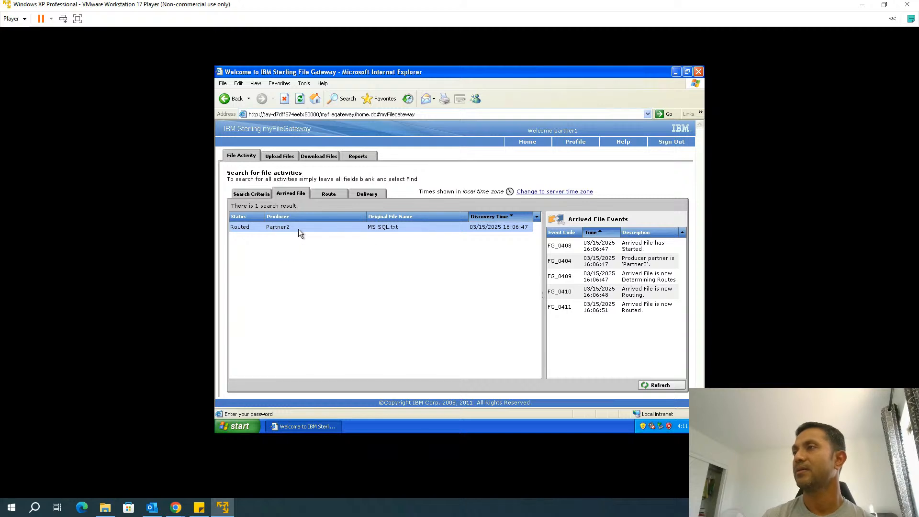
{"action": "right_click", "coordinate": [297, 229]}
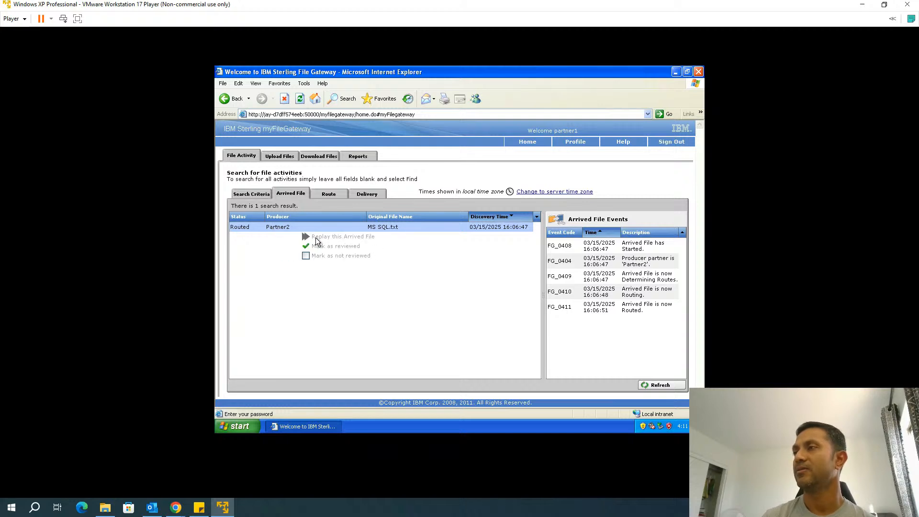
{"action": "left_click", "coordinate": [384, 273]}
On the Reports page, choose Partner1 as the report's producer
{"action": "left_click", "coordinate": [358, 159]}
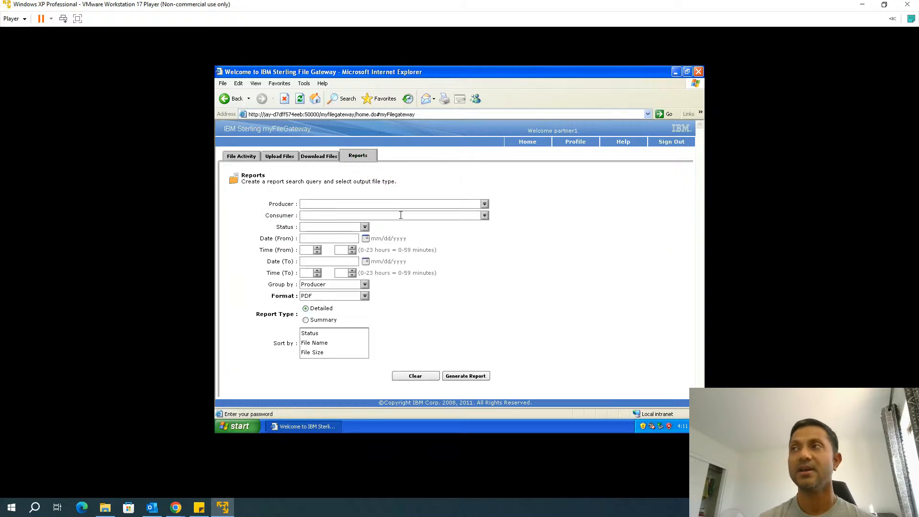
{"action": "left_click", "coordinate": [484, 206]}
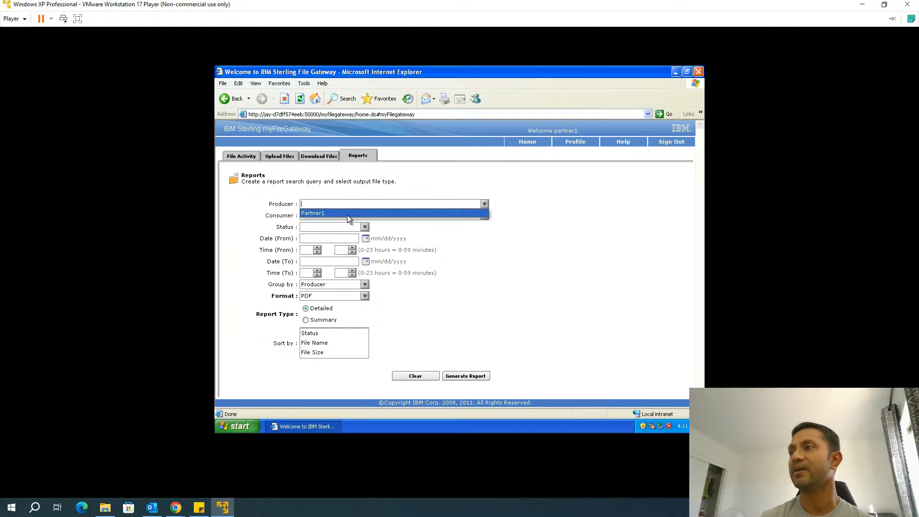
{"action": "left_click", "coordinate": [346, 213]}
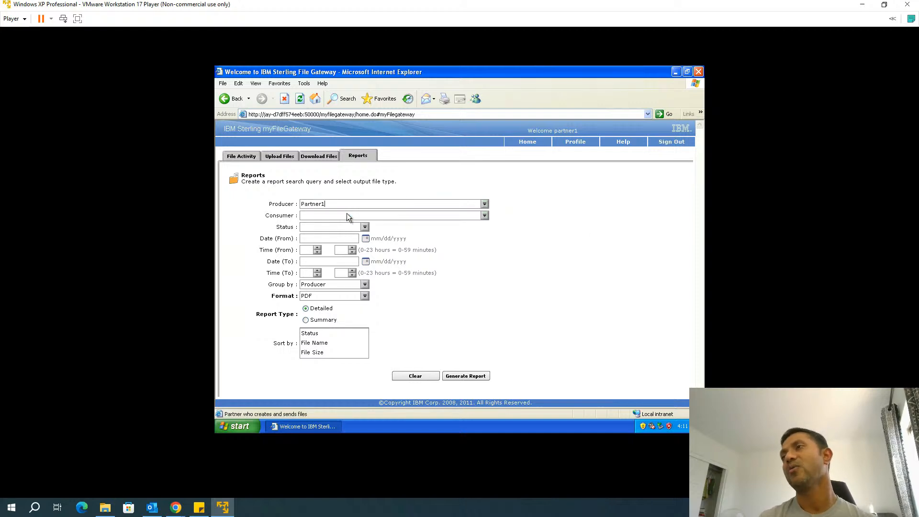
{"action": "left_click", "coordinate": [485, 205]}
{"action": "left_click", "coordinate": [501, 230]}
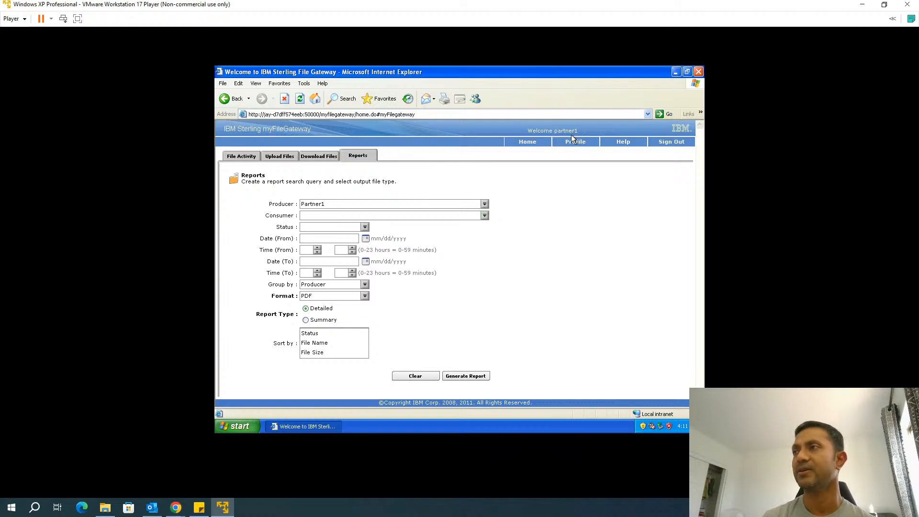
{"action": "left_click", "coordinate": [484, 204]}
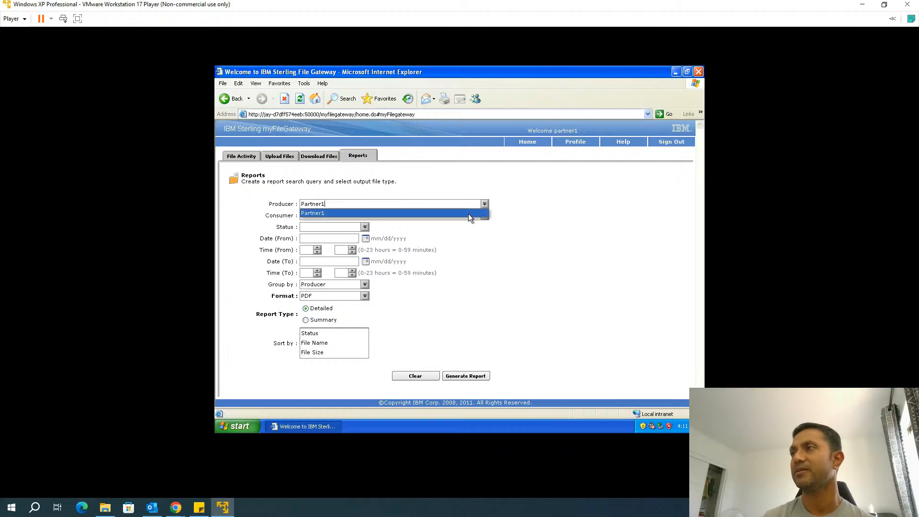
{"action": "left_click", "coordinate": [468, 213]}
Clear the form, set the consumer to Partner1, and generate the detailed PDF report
{"action": "left_click", "coordinate": [416, 375]}
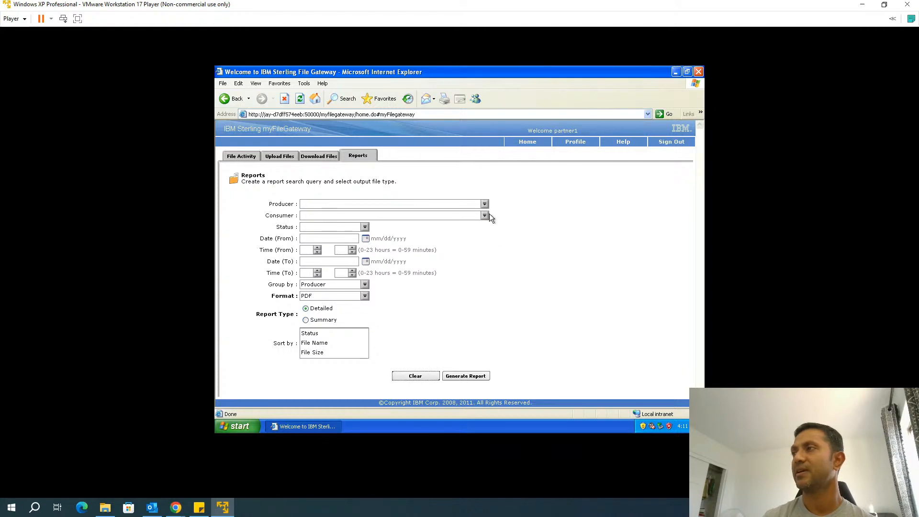
{"action": "left_click", "coordinate": [308, 217]}
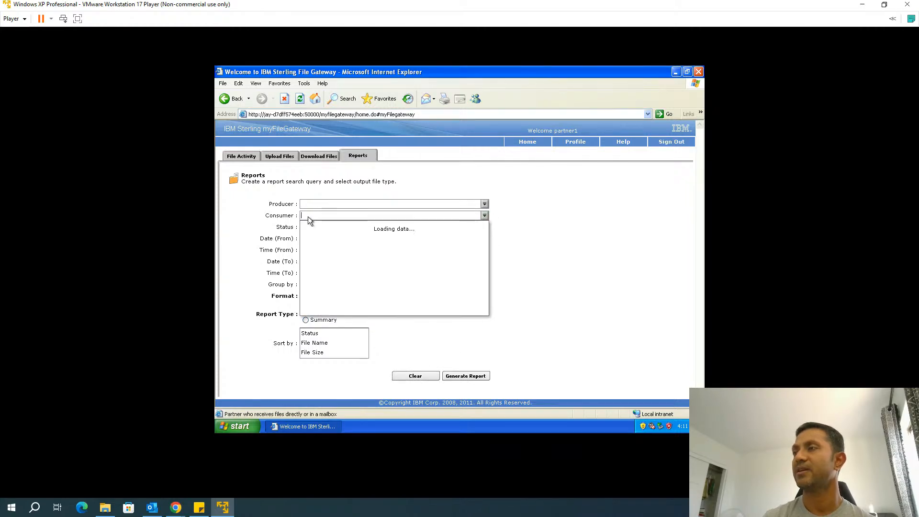
{"action": "left_click", "coordinate": [308, 225]}
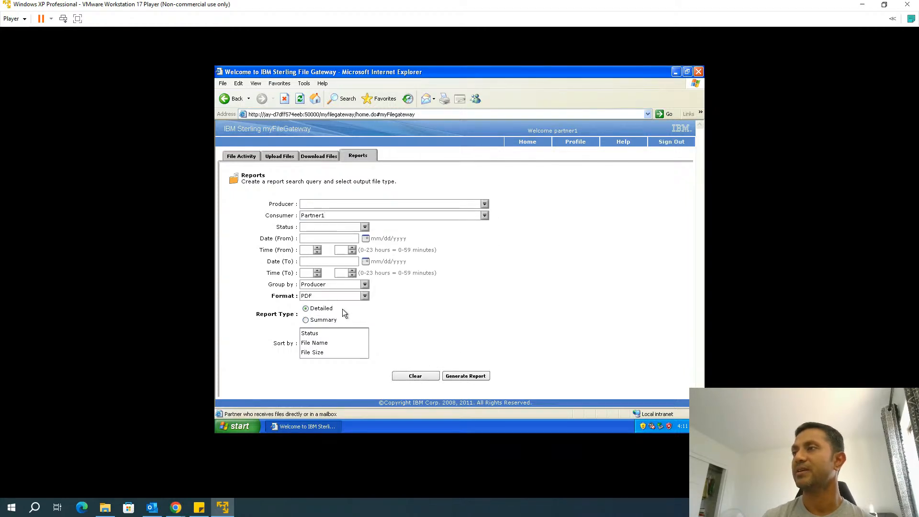
{"action": "left_click", "coordinate": [453, 377]}
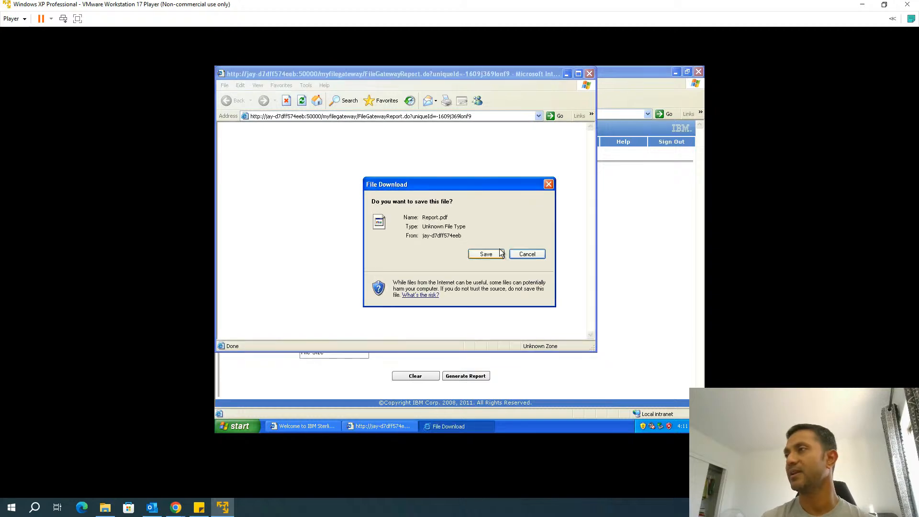
Save Report.pdf to the desktop and check that it appears there
{"action": "left_click", "coordinate": [501, 253]}
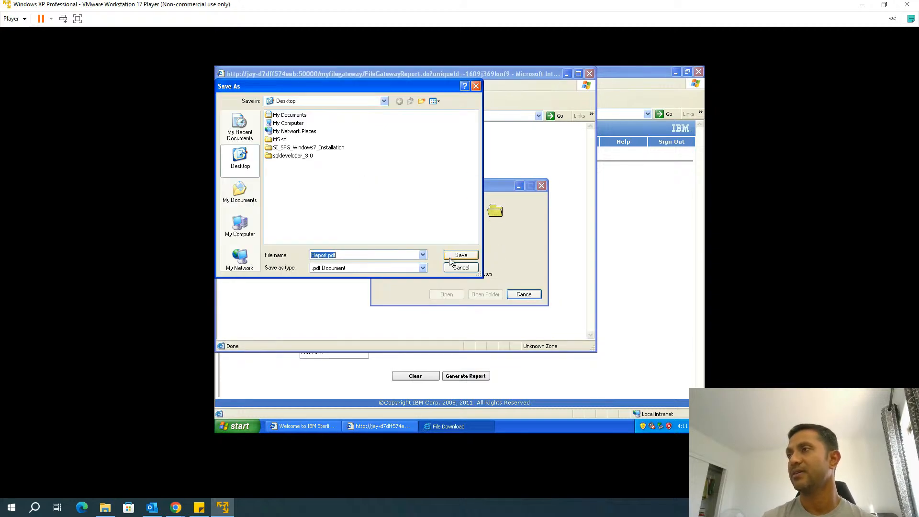
{"action": "left_click", "coordinate": [460, 255]}
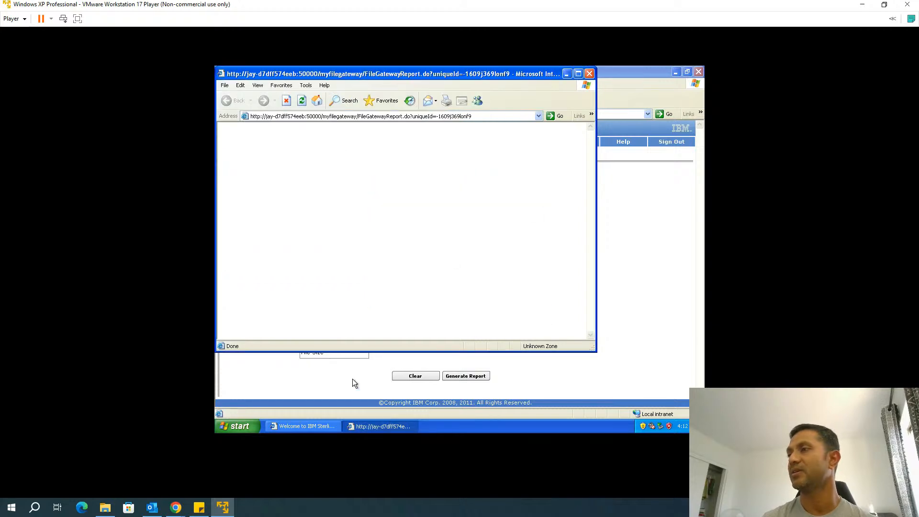
{"action": "left_click", "coordinate": [676, 73]}
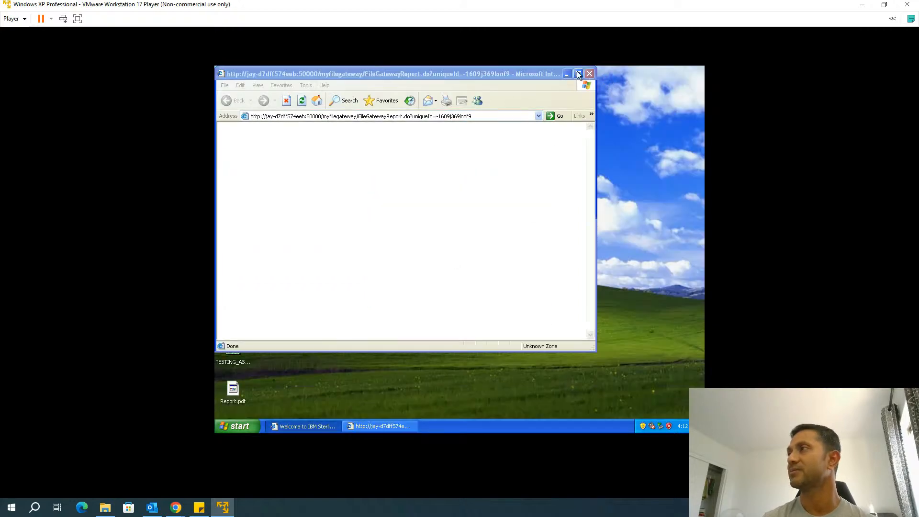
{"action": "left_click", "coordinate": [567, 74]}
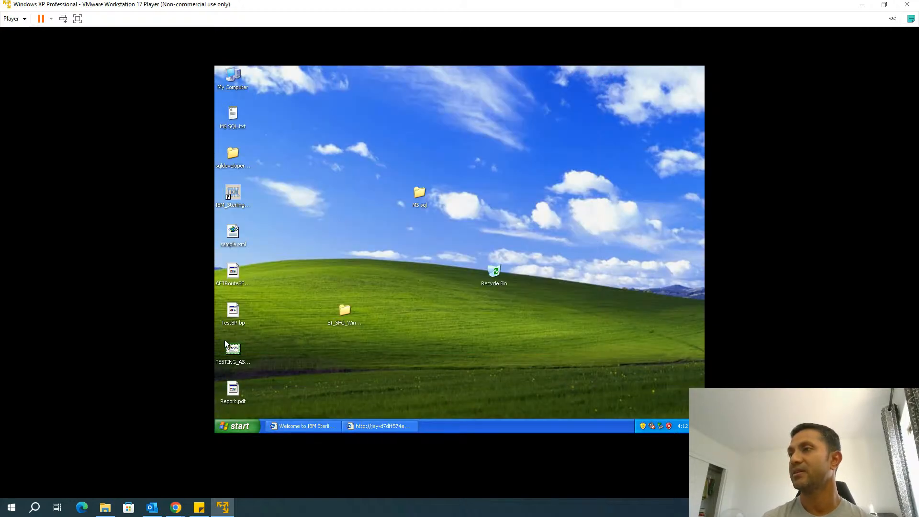
{"action": "right_click", "coordinate": [237, 395]}
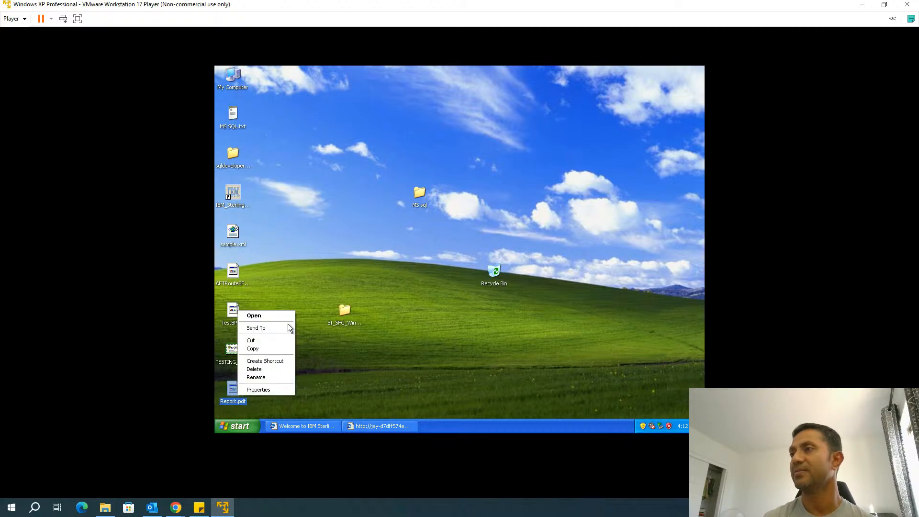
Close the blank report window and return to the Reports page
{"action": "left_click", "coordinate": [369, 430]}
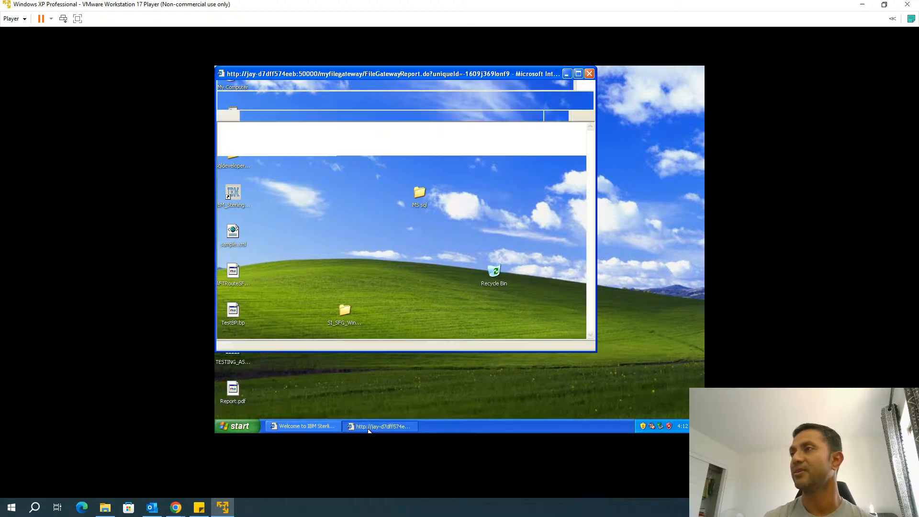
{"action": "left_click", "coordinate": [592, 76]}
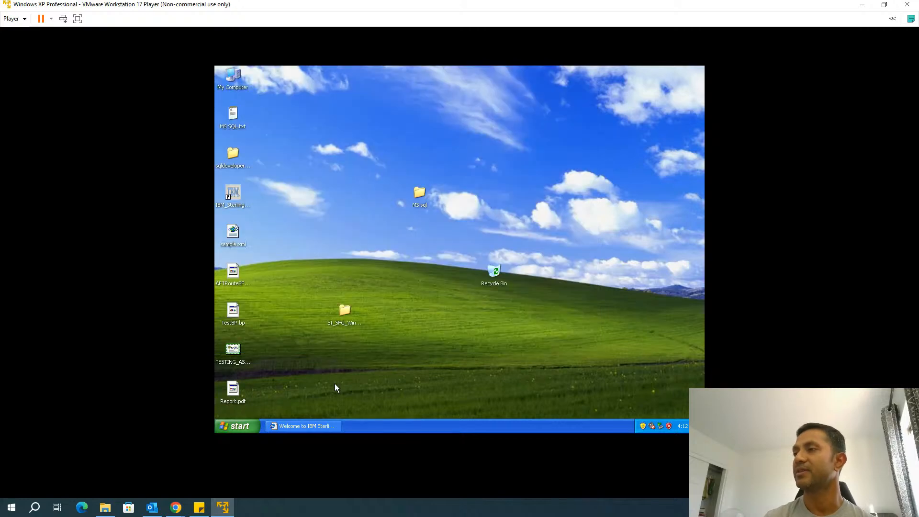
{"action": "left_click", "coordinate": [309, 422]}
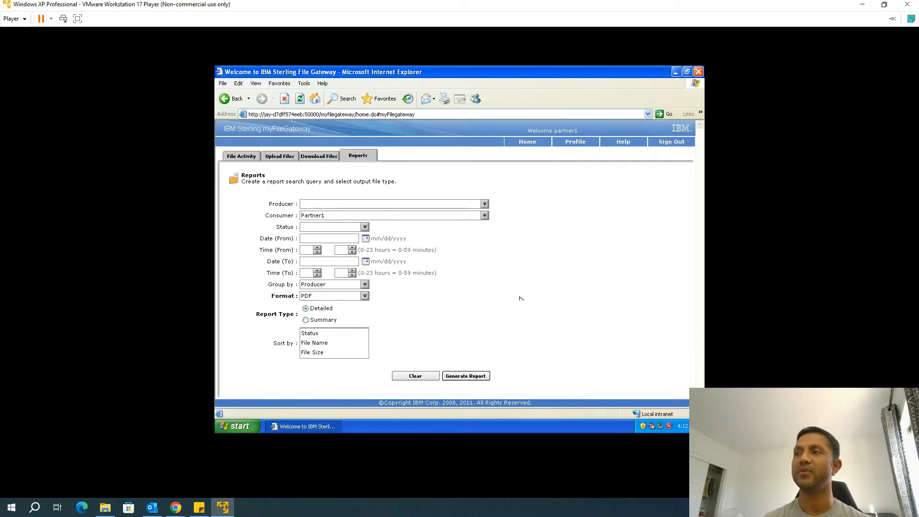
Switch the report format to HTML and generate the detailed report
{"action": "left_click", "coordinate": [324, 297]}
{"action": "left_click", "coordinate": [323, 297]}
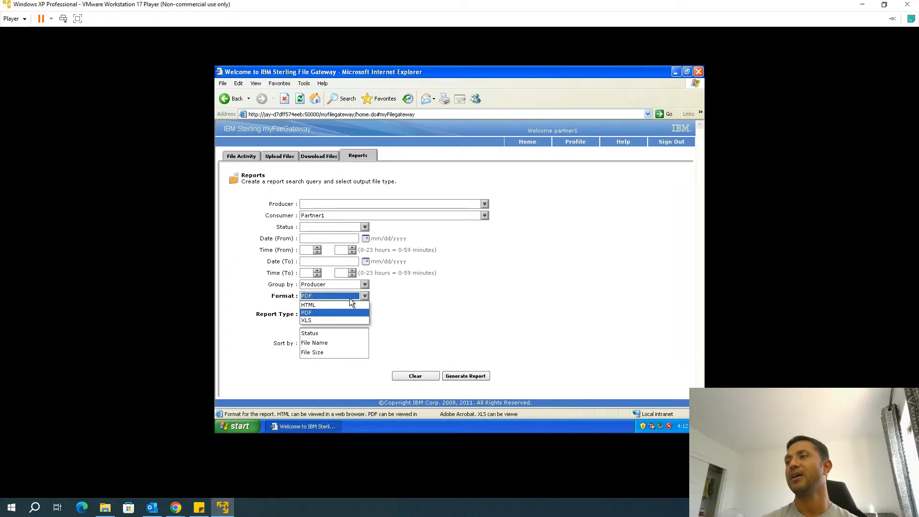
{"action": "left_click", "coordinate": [329, 305]}
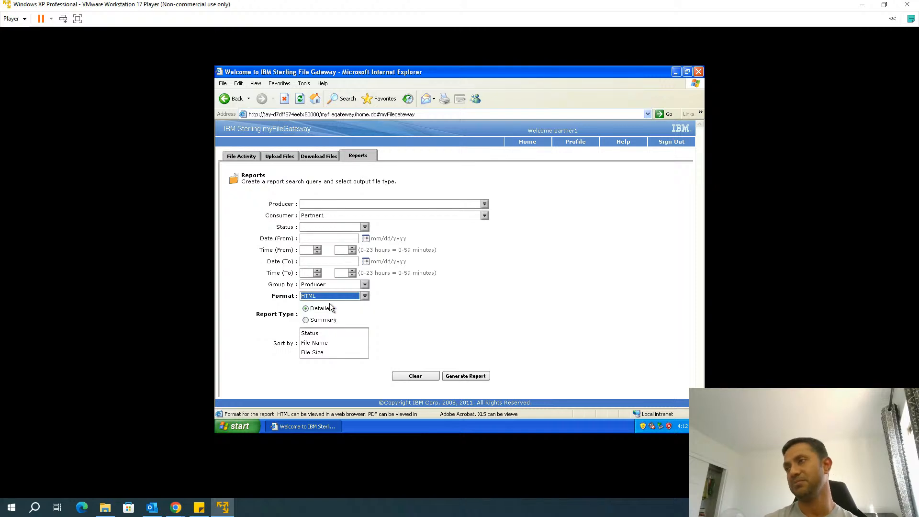
{"action": "left_click", "coordinate": [364, 297]}
{"action": "left_click", "coordinate": [323, 317]}
{"action": "left_click", "coordinate": [335, 297]}
{"action": "left_click", "coordinate": [321, 303]}
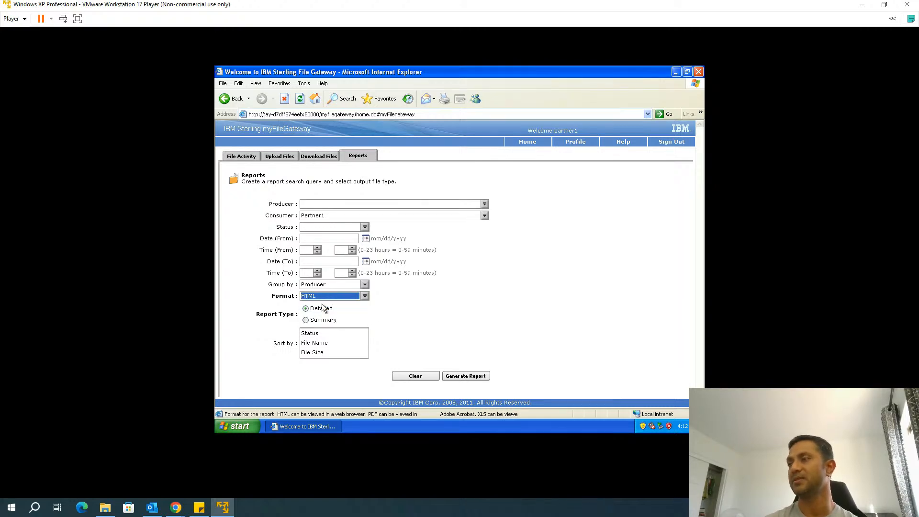
{"action": "left_click", "coordinate": [454, 378]}
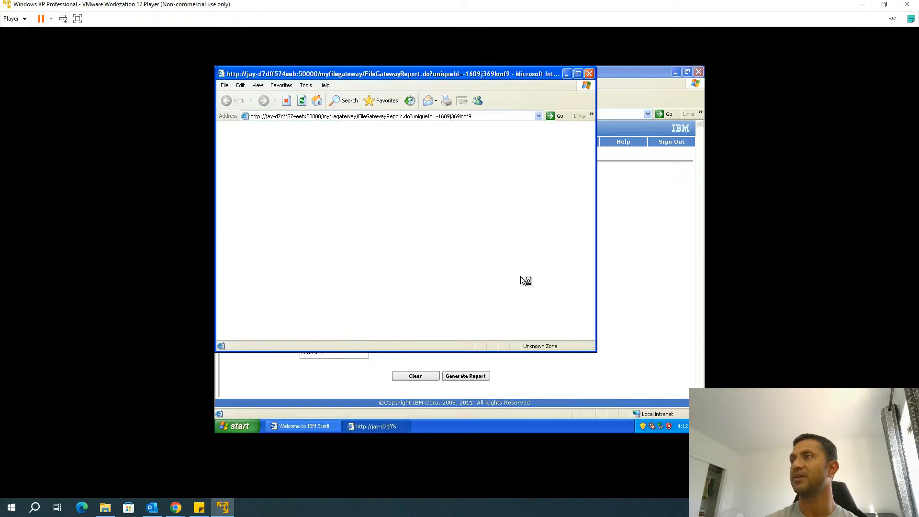
Maximize the HTML report, scroll through MS SQL.txt's Routed entry and summary, then close it
{"action": "left_click", "coordinate": [580, 74]}
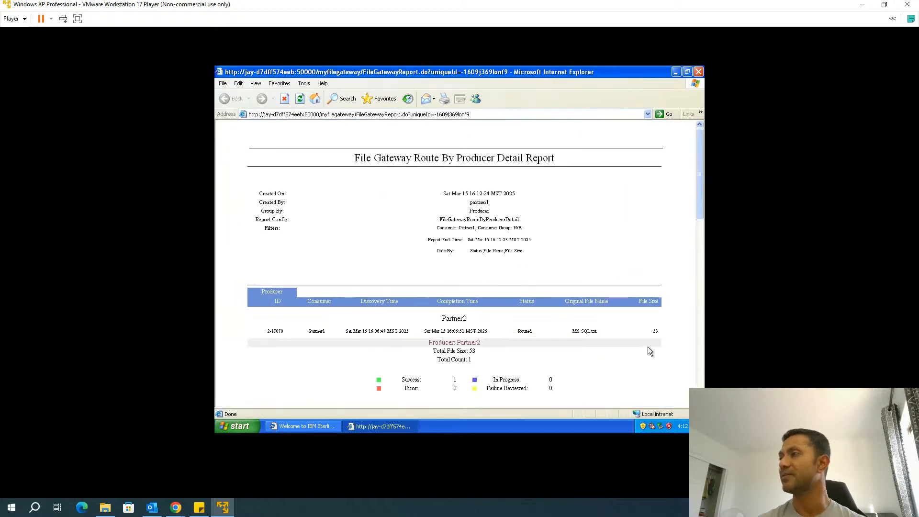
{"action": "scroll", "coordinate": [648, 348], "scroll_direction": "down", "scroll_amount": 2}
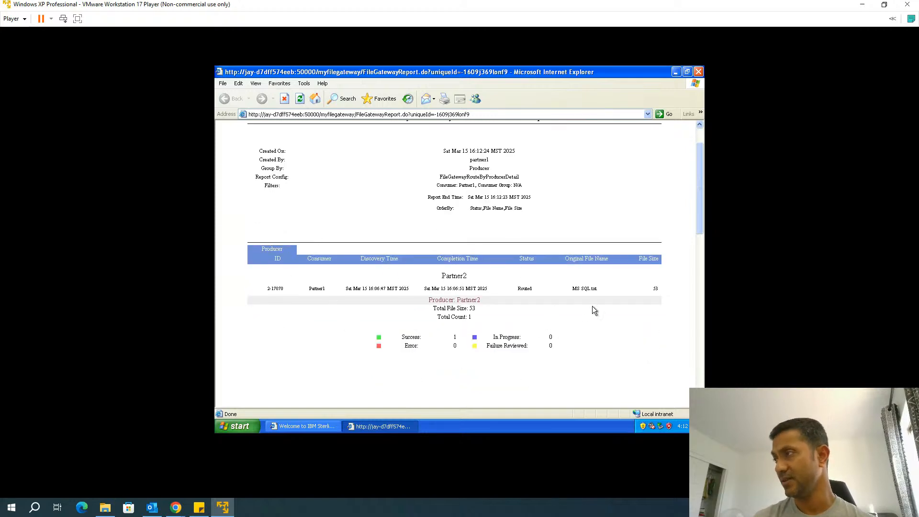
{"action": "scroll", "coordinate": [632, 343], "scroll_direction": "down", "scroll_amount": 10}
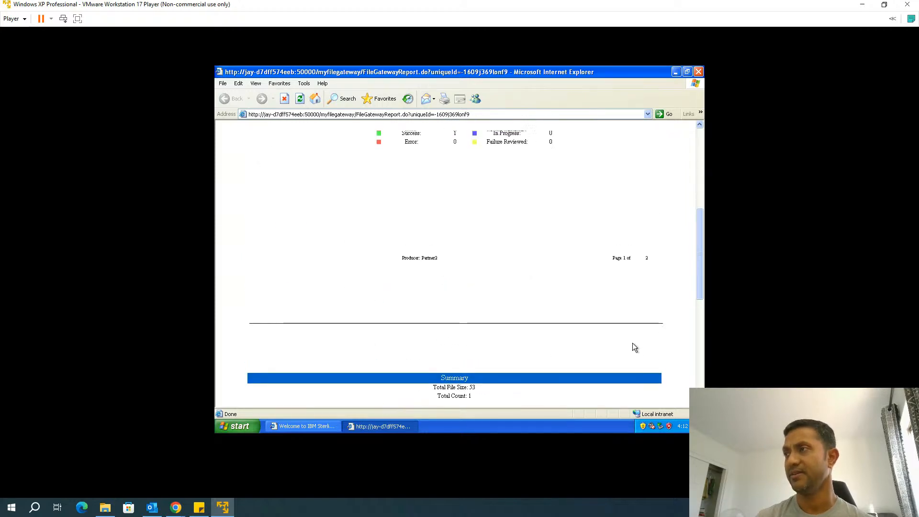
{"action": "scroll", "coordinate": [632, 343], "scroll_direction": "up", "scroll_amount": 10}
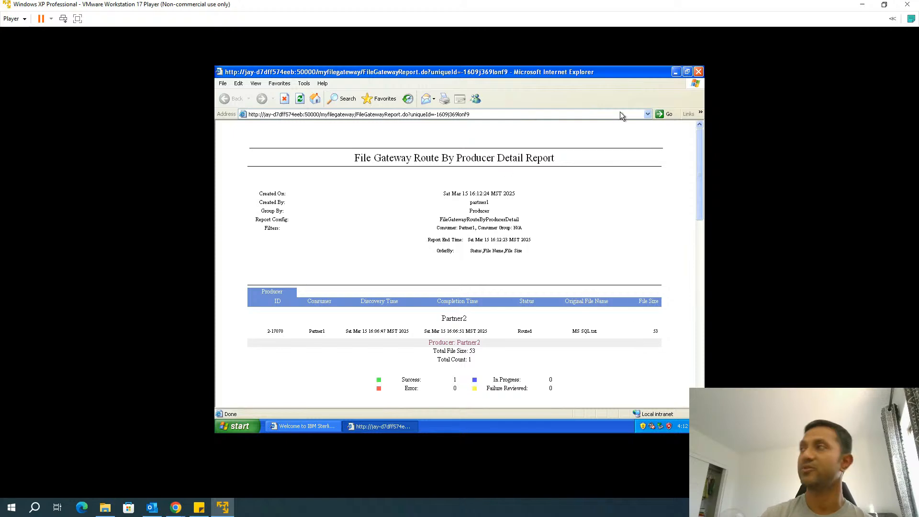
{"action": "left_click", "coordinate": [699, 71]}
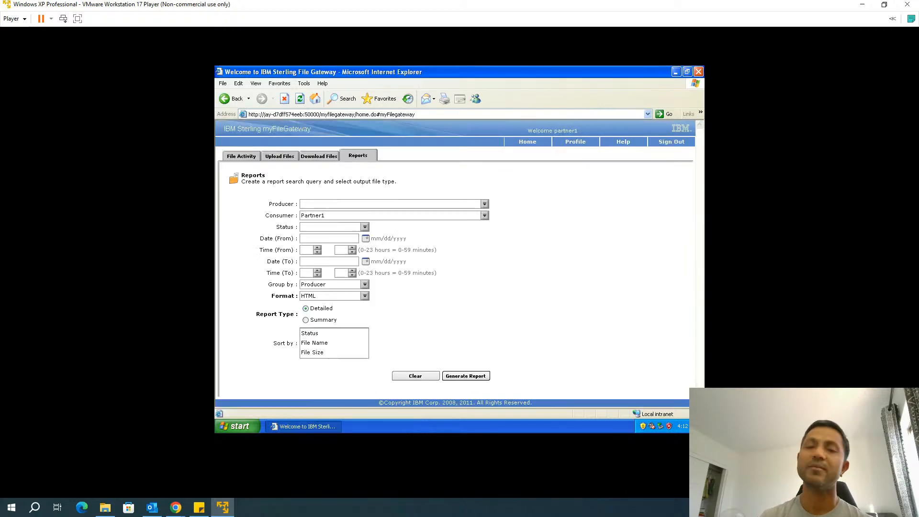